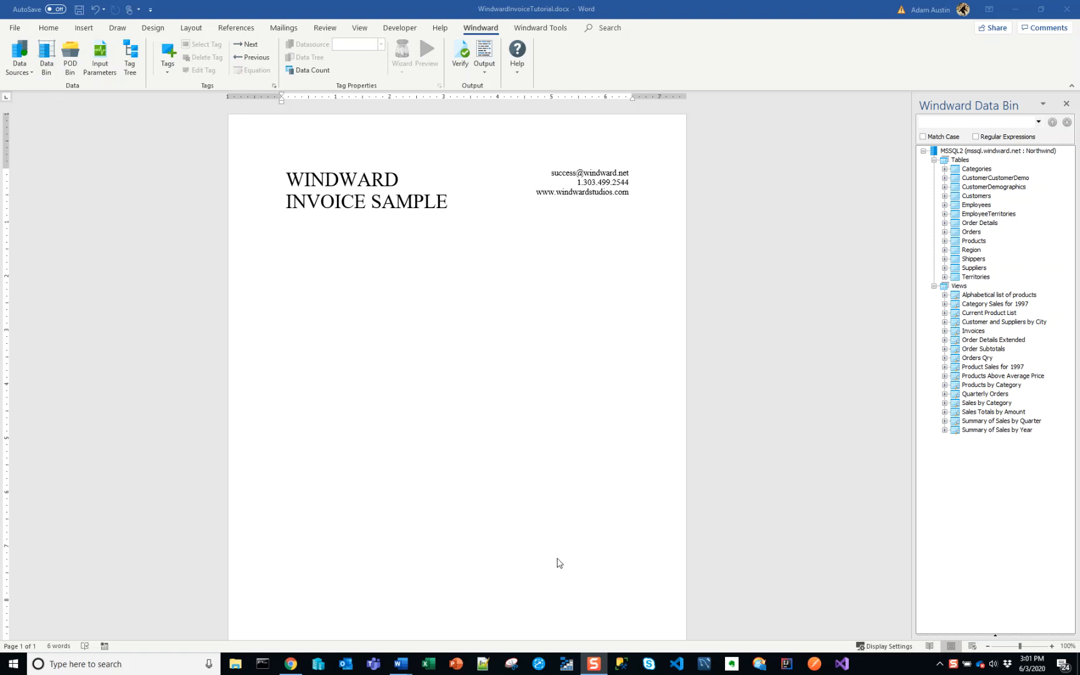
Step: Examine the template's title and contact block, plus the Bill To details in the generated sample invoice, and return to the template
key(alt+Tab)
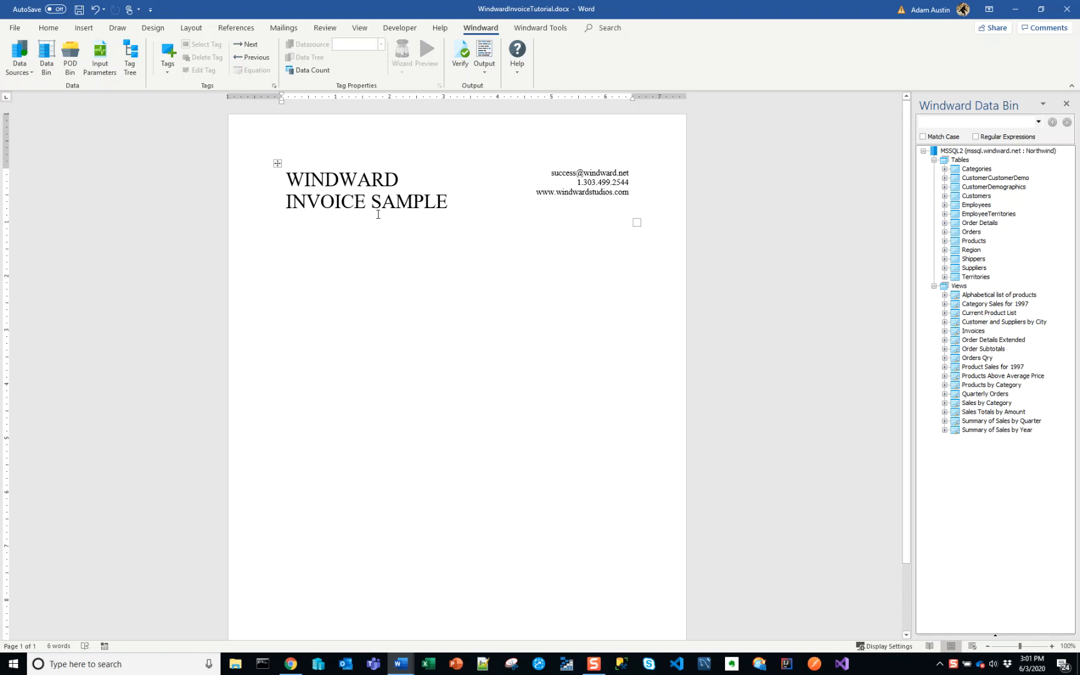
drag(289, 182, 432, 213)
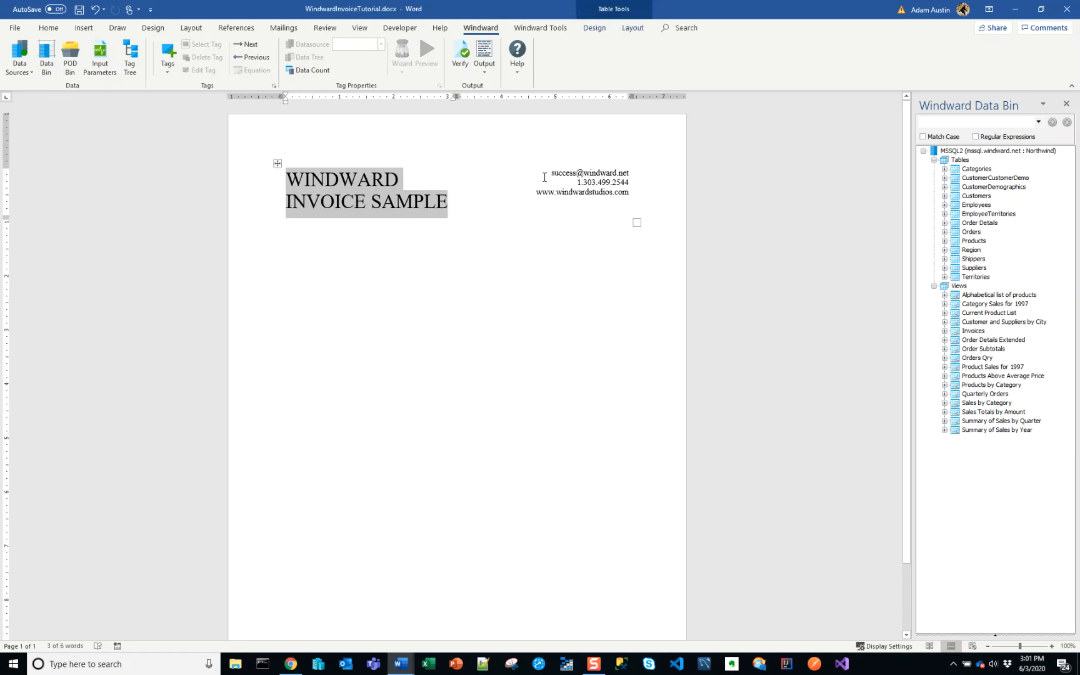
drag(549, 171, 630, 192)
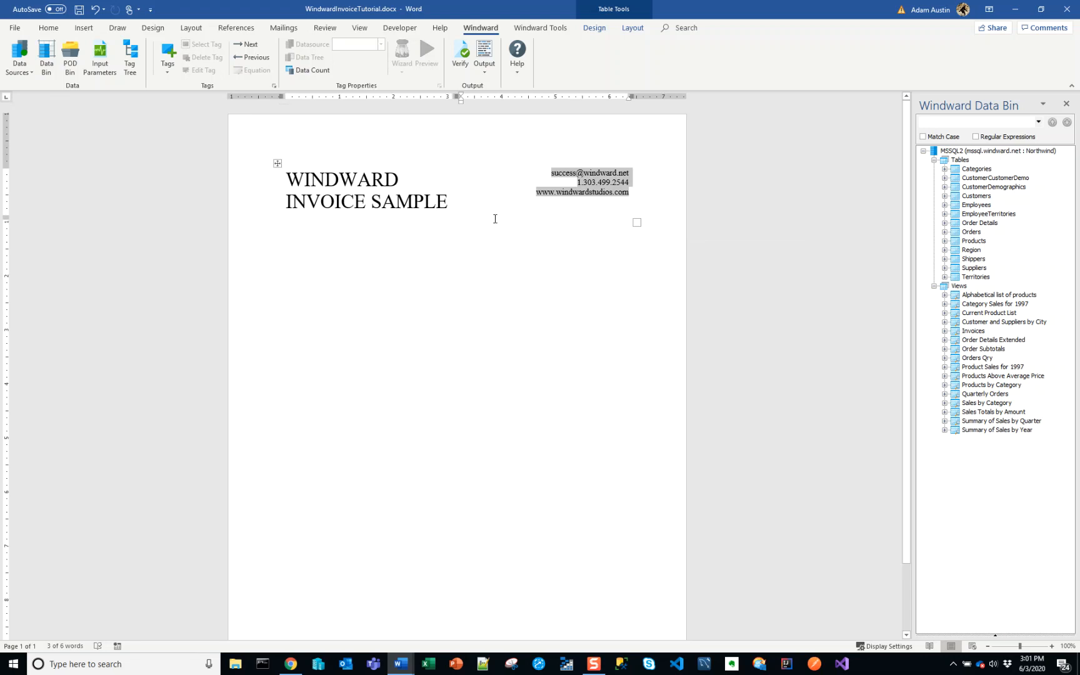
key(alt+Tab)
key(alt+Tab)
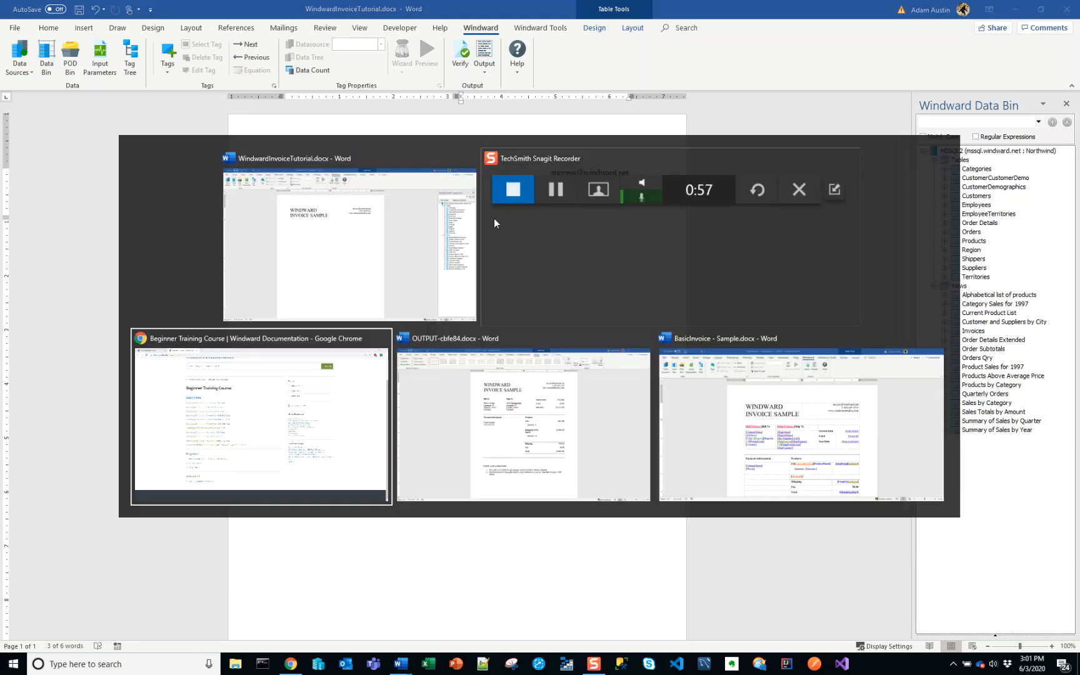
key(alt+Tab)
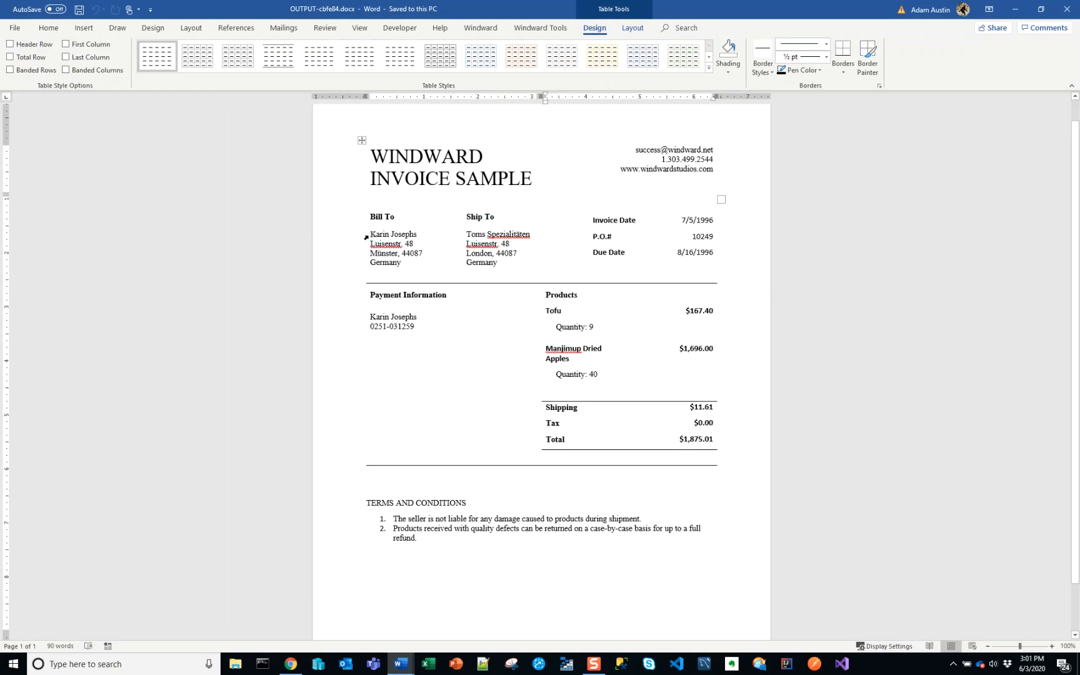
drag(371, 234, 416, 261)
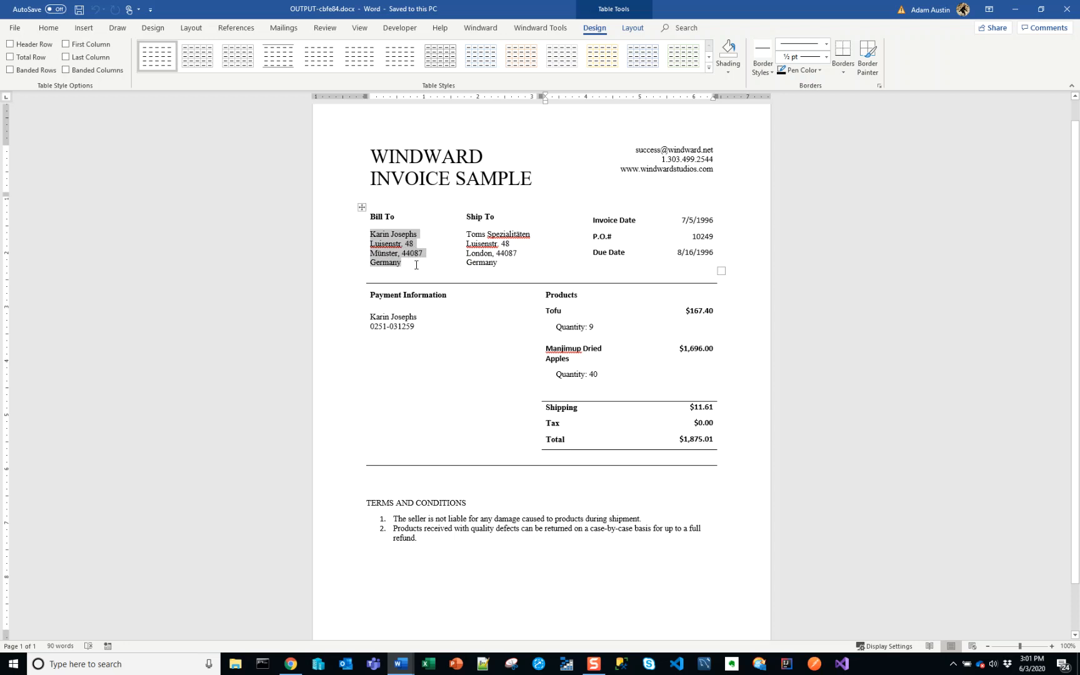
click(417, 269)
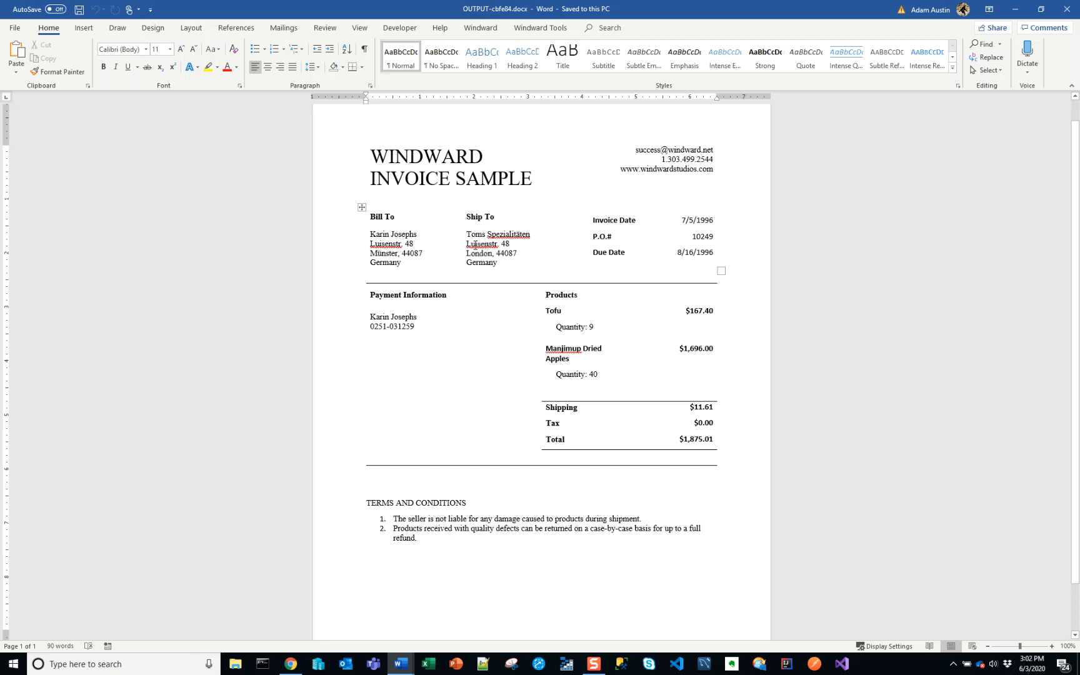
click(1016, 10)
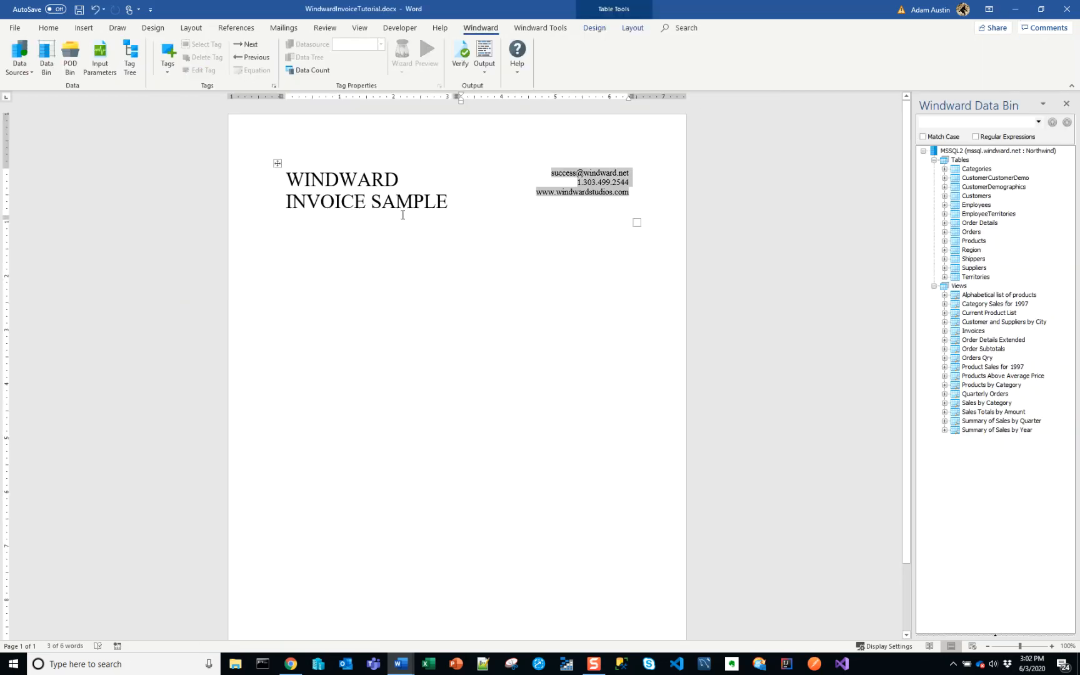
Step: Save the template for its input parameters and add a parameter named orderIDInputParameter
click(372, 187)
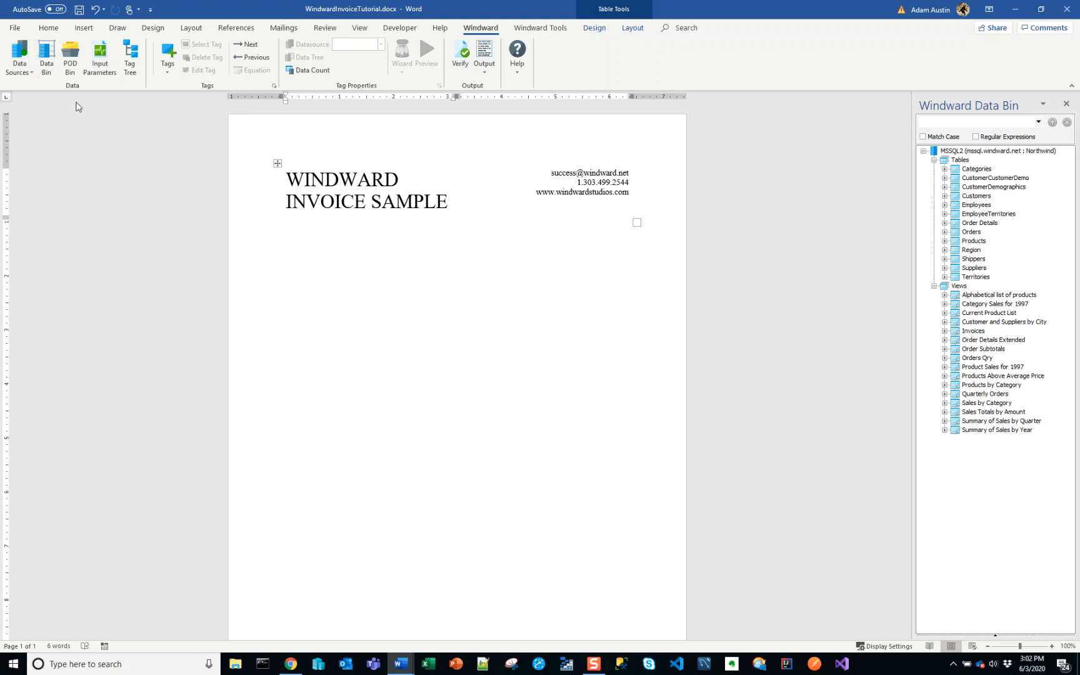
click(105, 75)
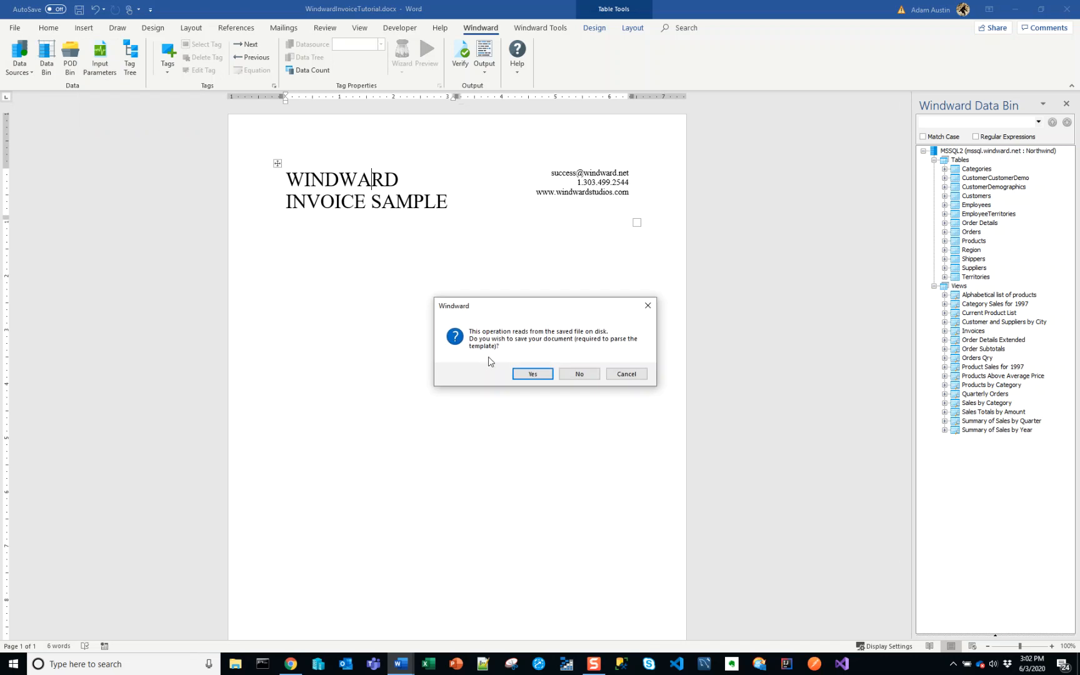
click(521, 375)
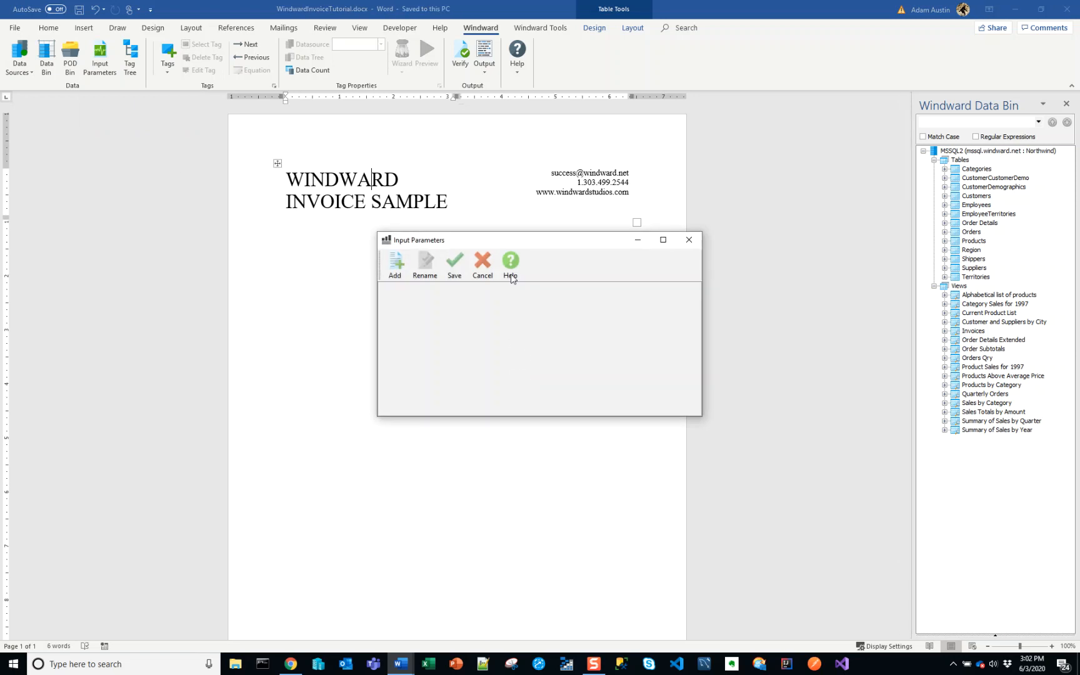
drag(543, 249, 491, 267)
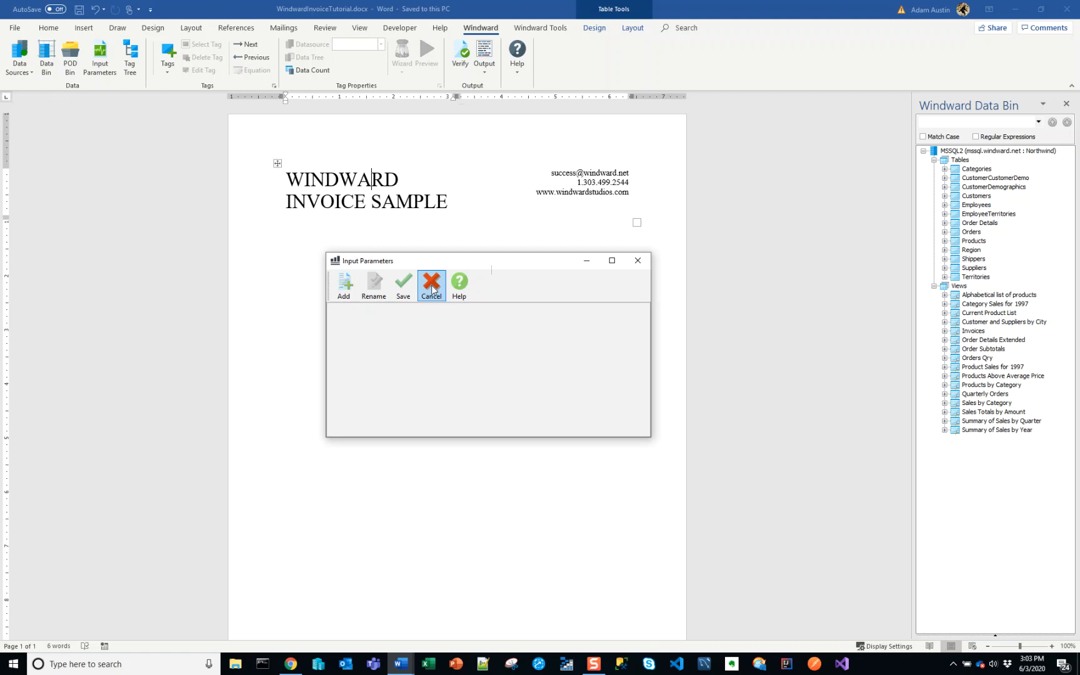
click(339, 294)
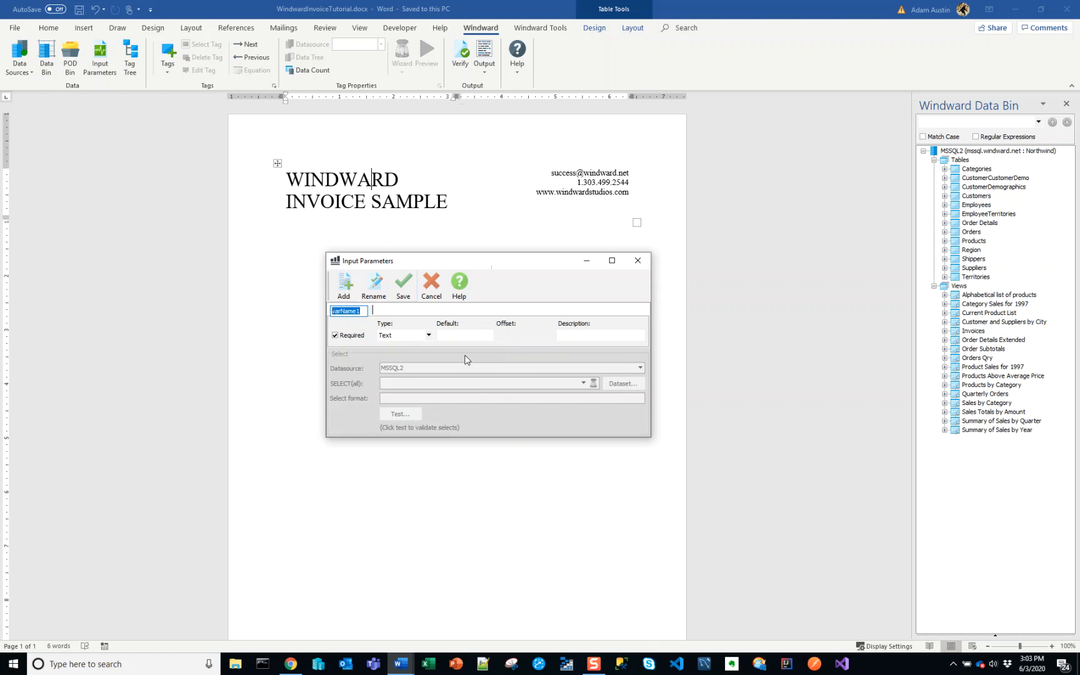
text(orderIDInputParameter)
key(Return)
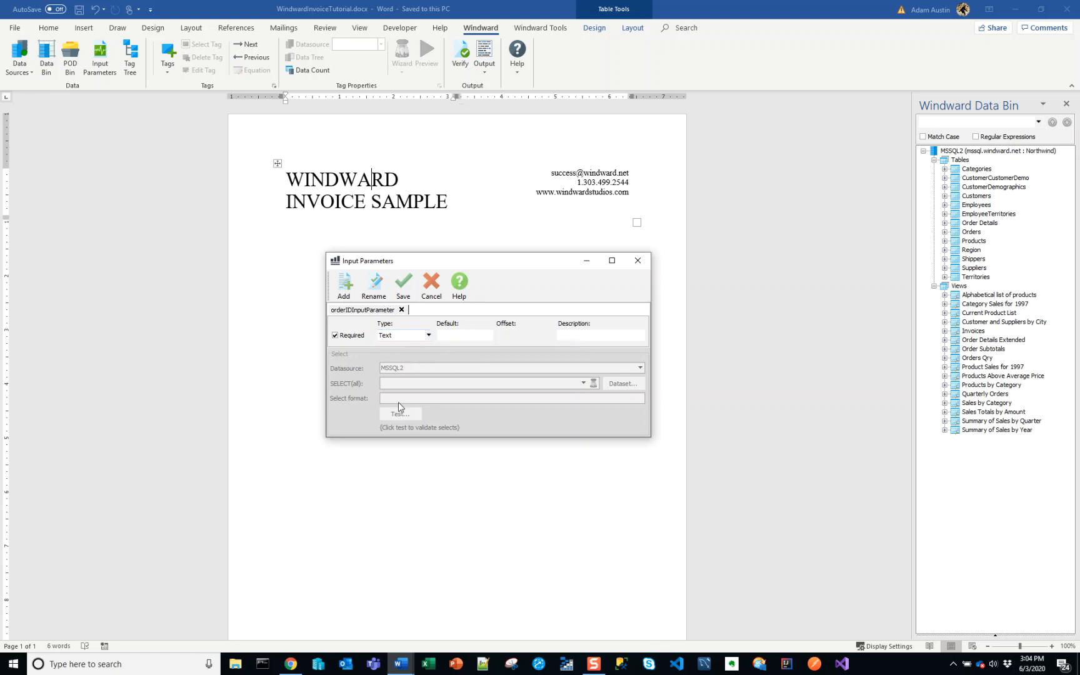
Step: Set the parameter's type to Select and open the maximized SQL Select Wizard with the Northwind tables expanded
click(429, 336)
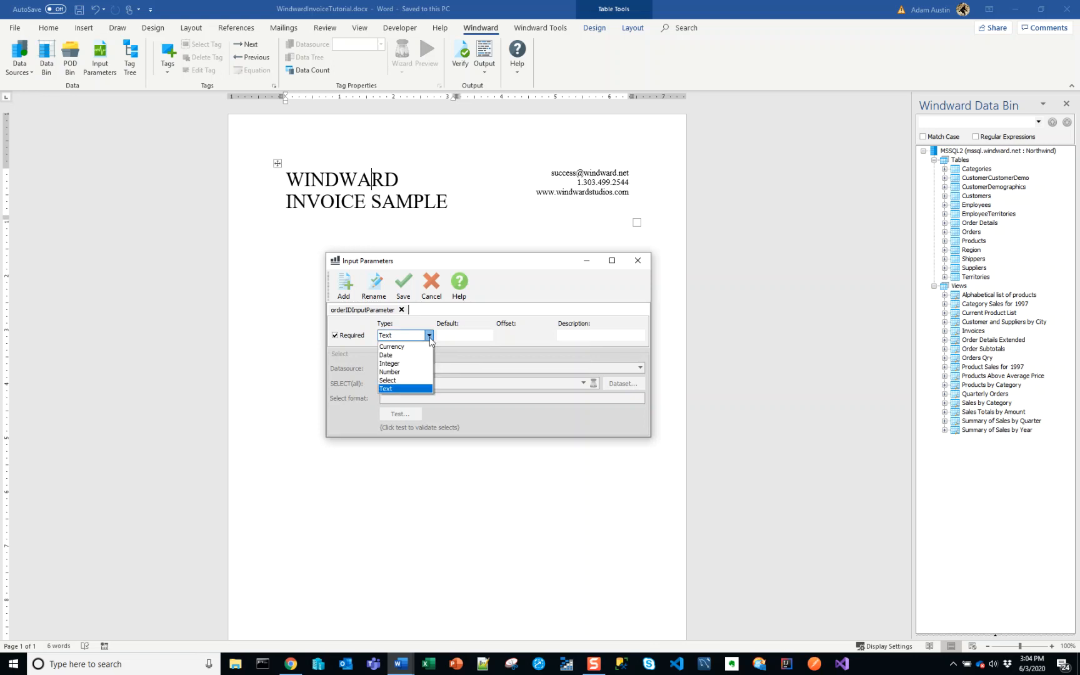
click(412, 380)
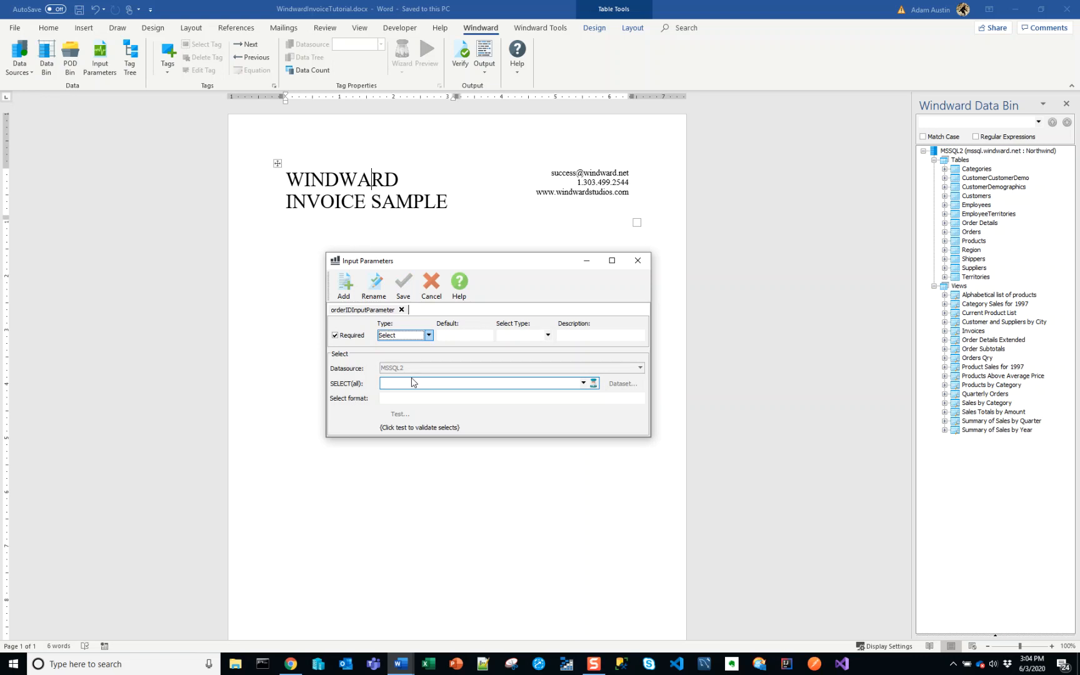
click(596, 385)
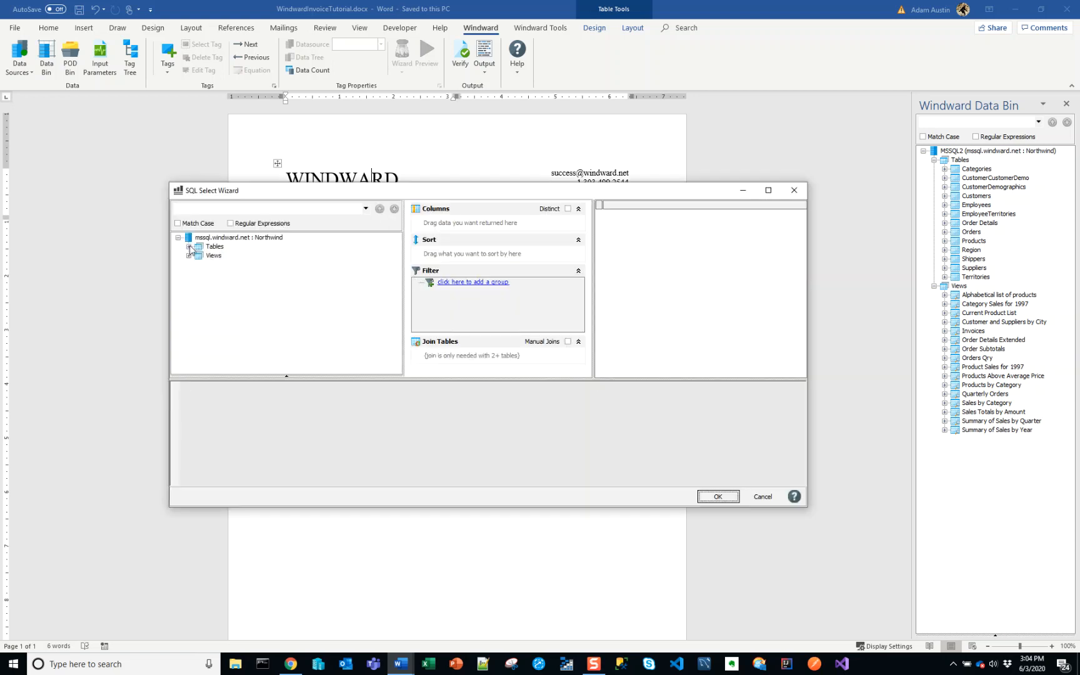
click(189, 247)
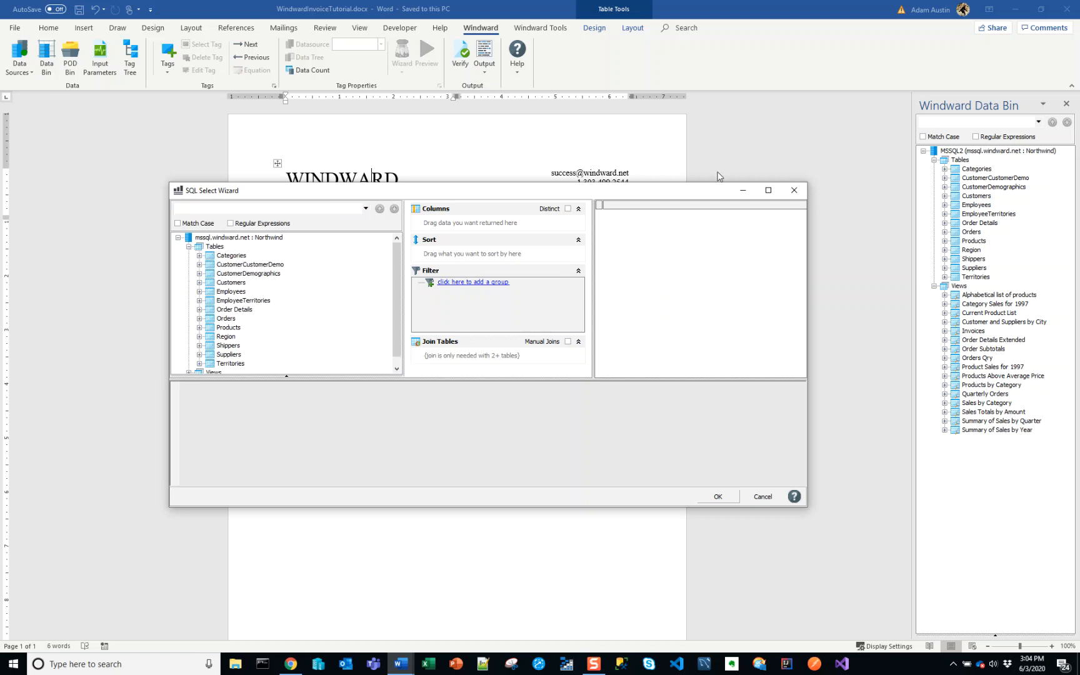
click(768, 190)
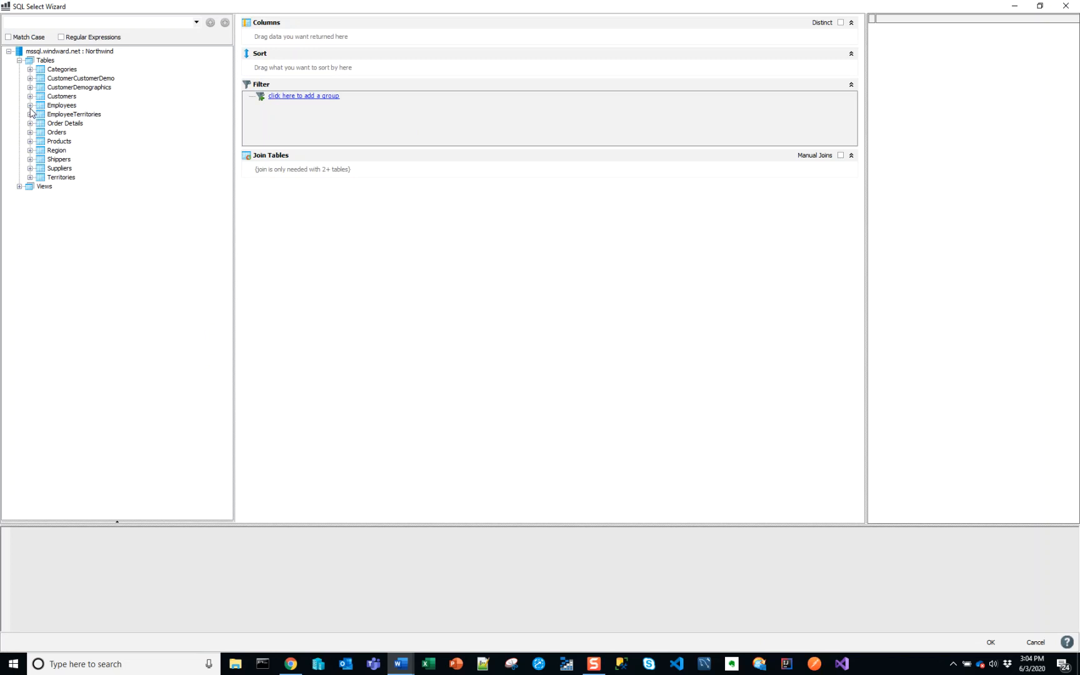
Step: Search the Northwind data tree for "OrderID" and "order", and select OrderID in the Order Details table
click(85, 23)
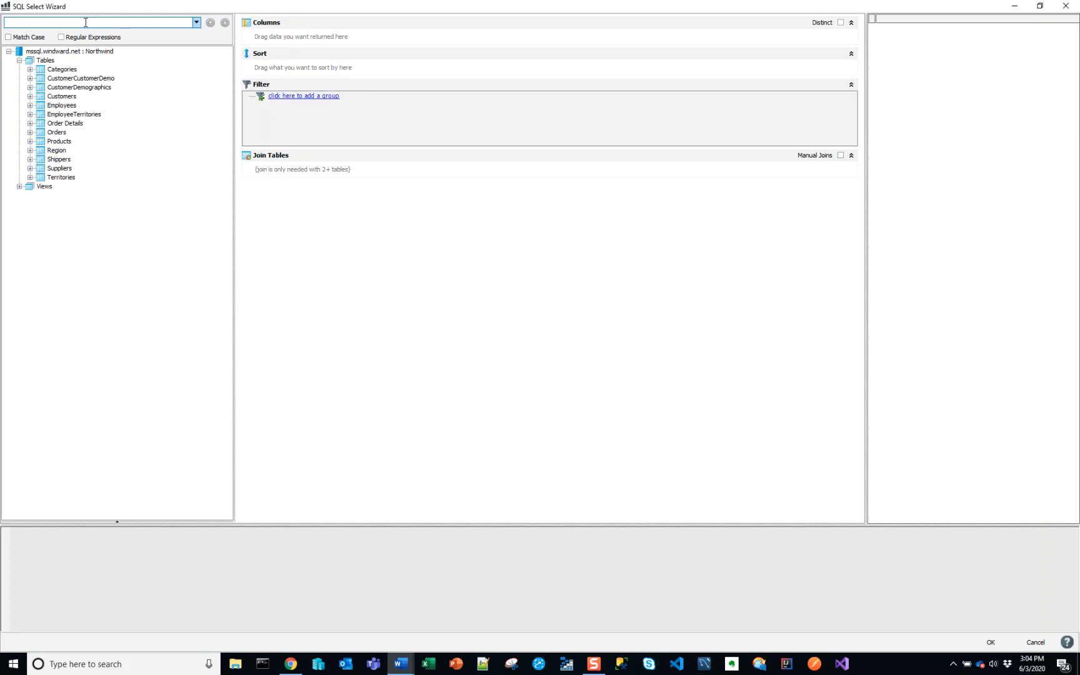
text(OrderID)
key(Return)
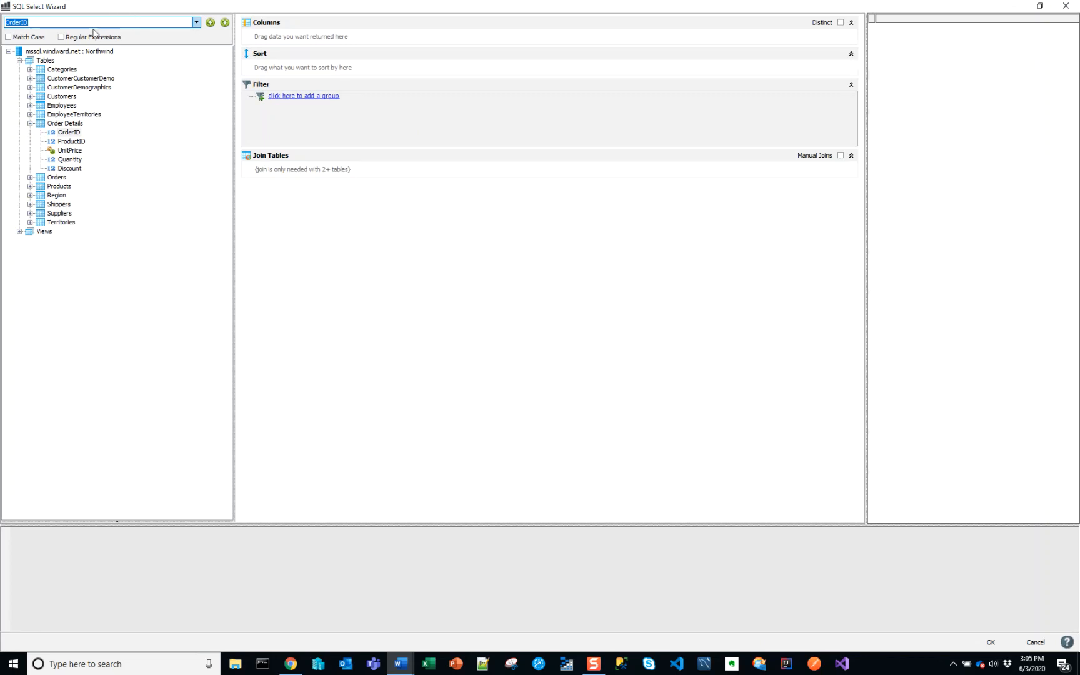
click(91, 23)
click(57, 51)
click(75, 22)
text(order)
key(Return)
click(63, 135)
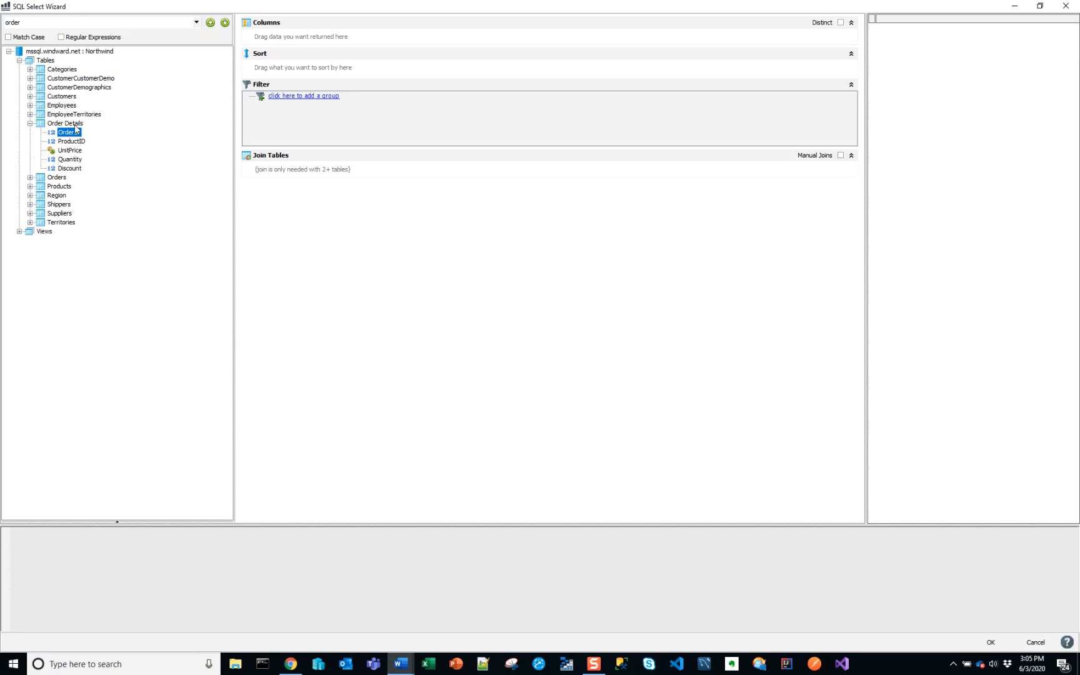
Step: Expand the Orders table and compare its columns and their data types with those of Order Details
click(30, 177)
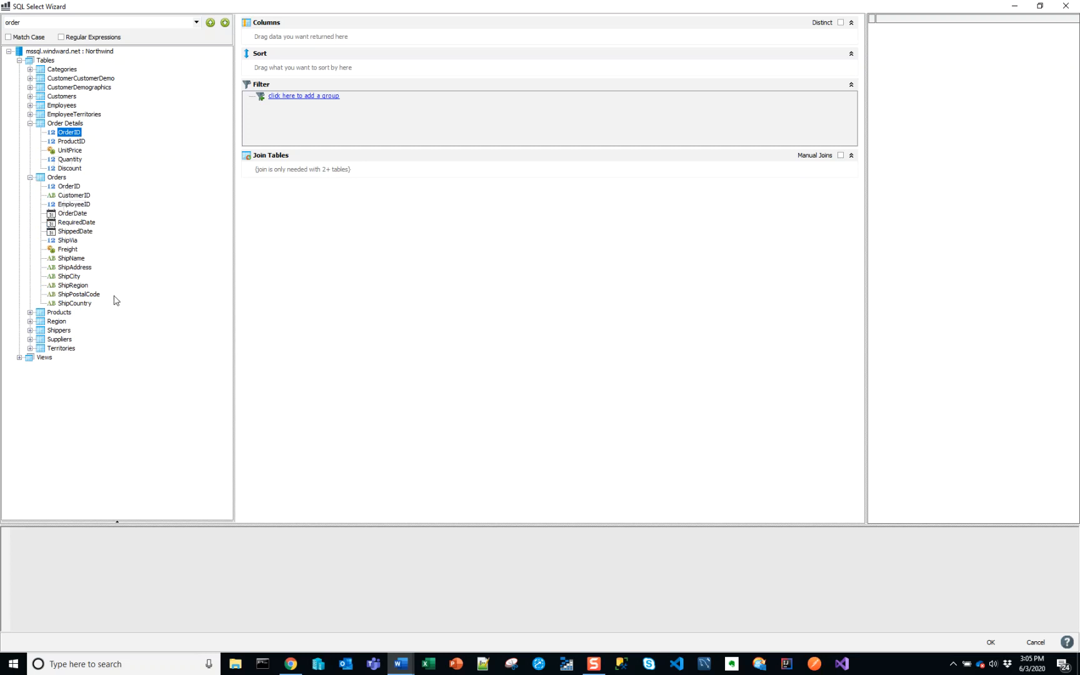
click(72, 142)
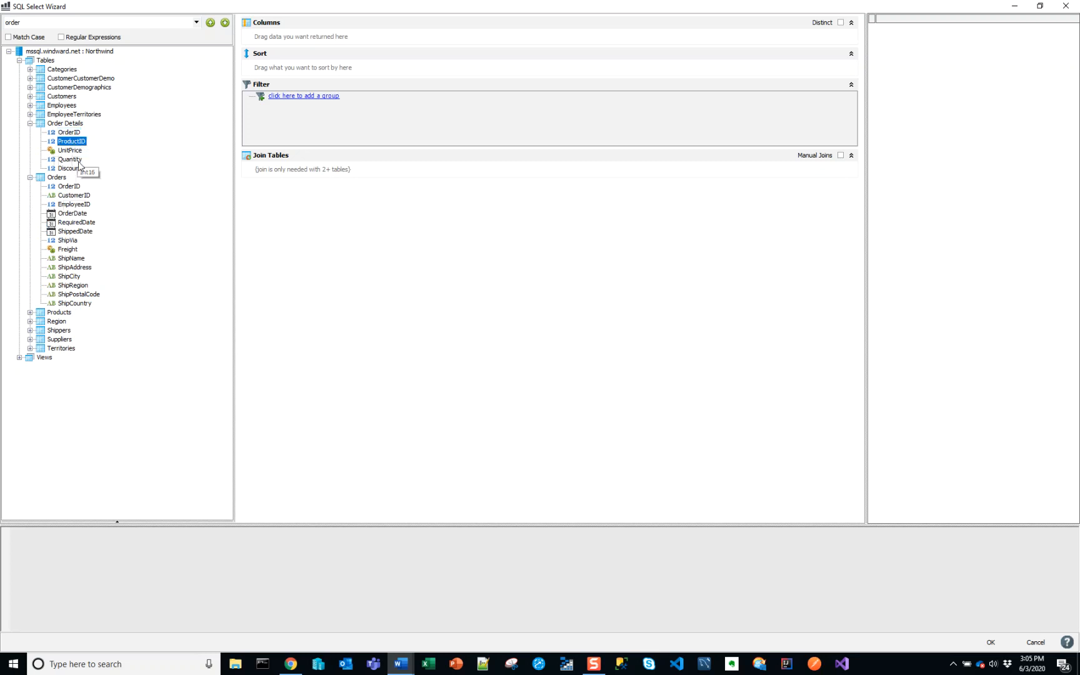
click(70, 186)
click(71, 195)
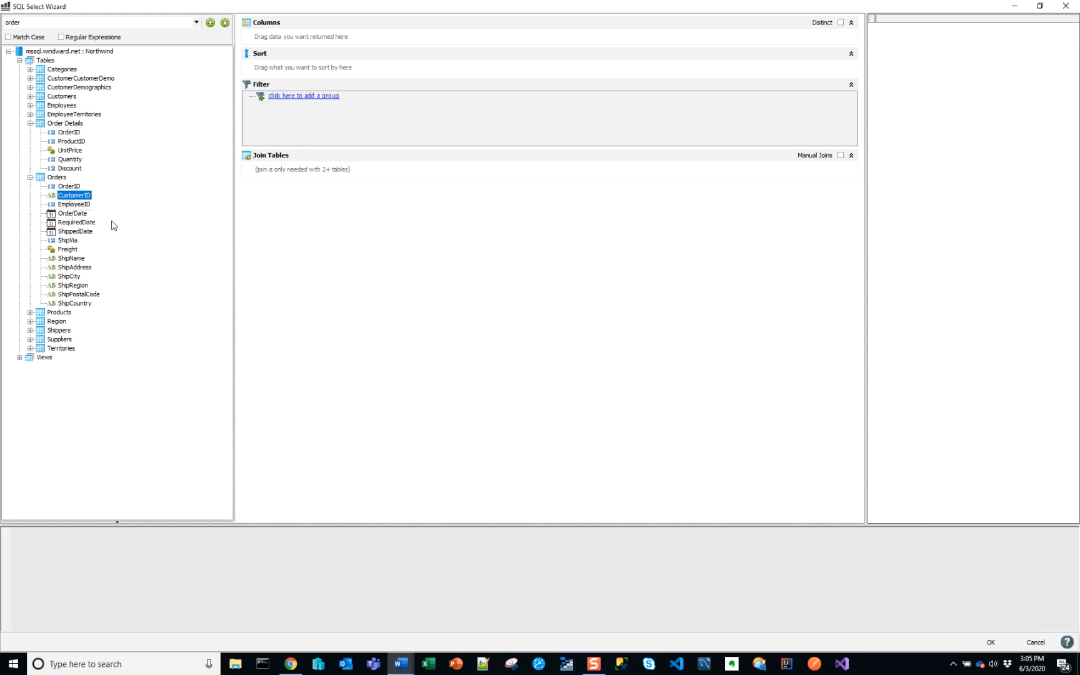
click(52, 177)
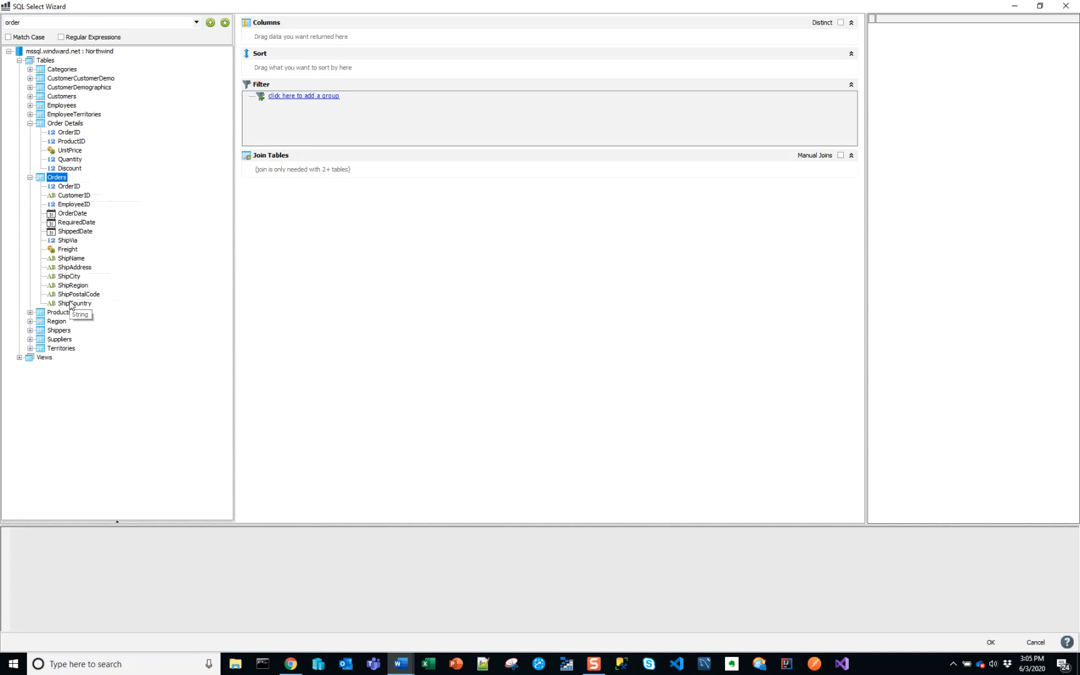
click(78, 134)
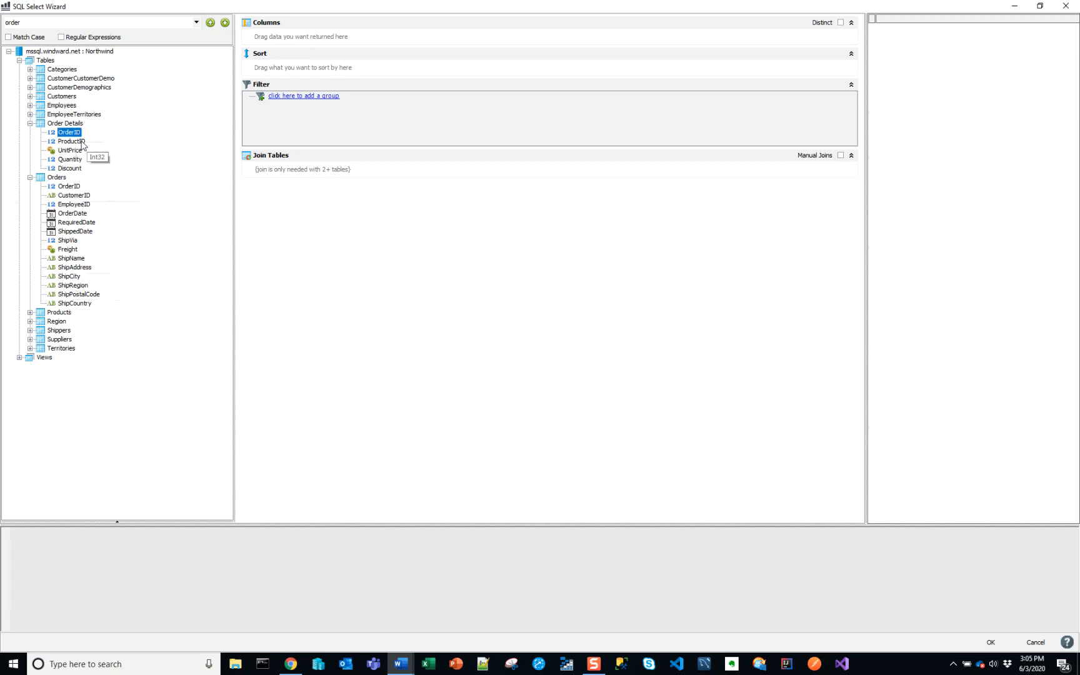
click(71, 187)
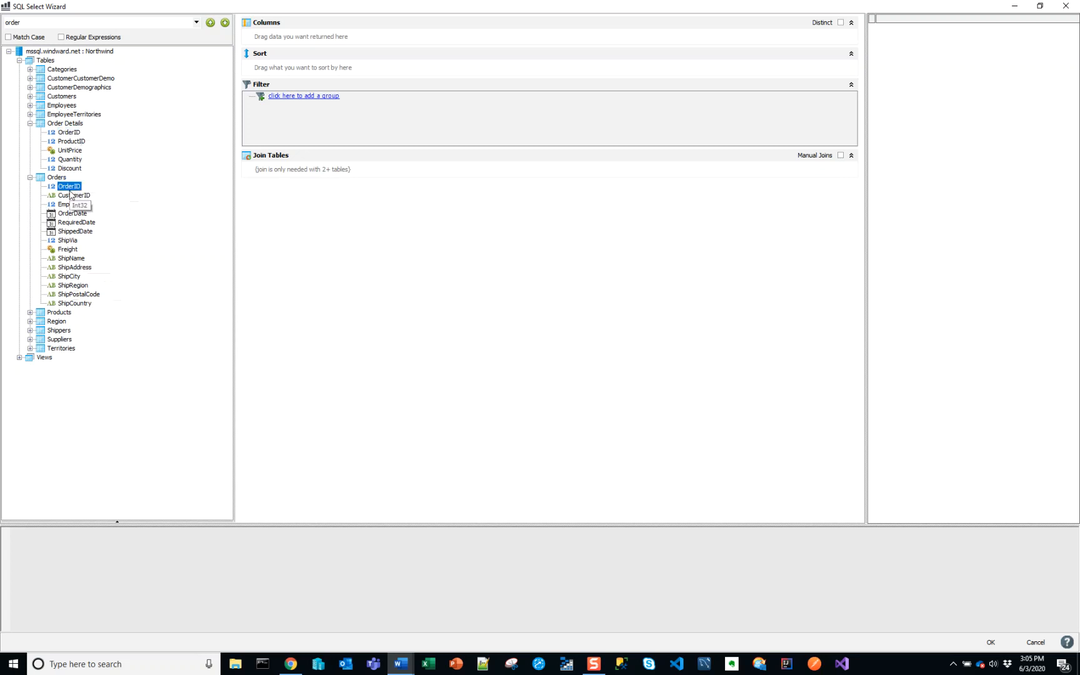
click(71, 143)
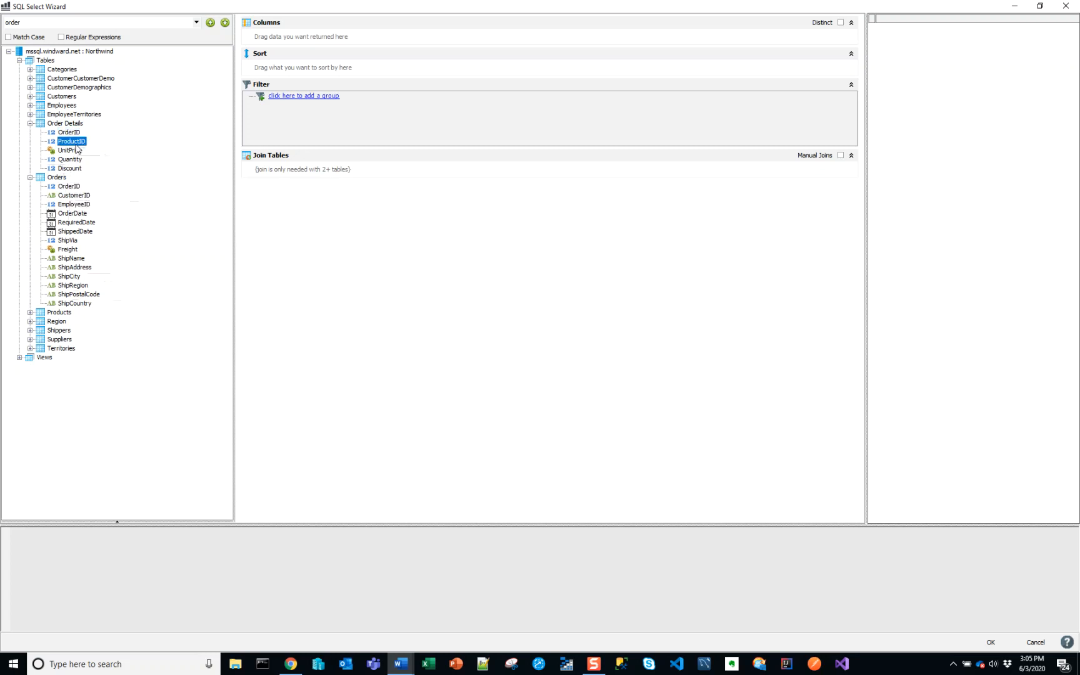
click(75, 195)
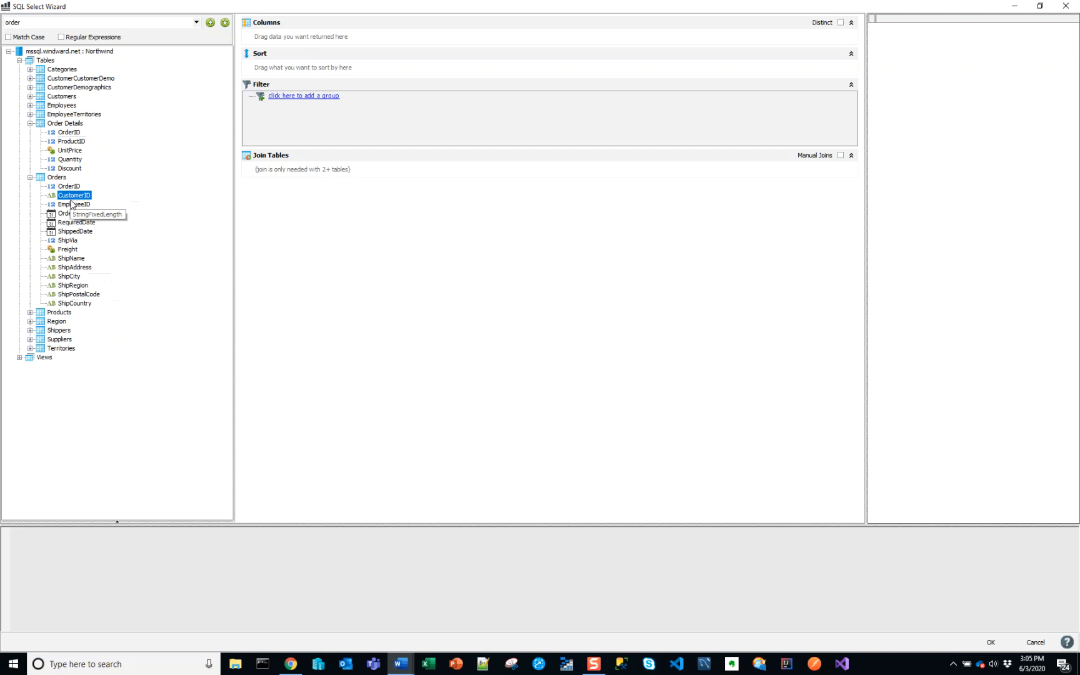
click(68, 187)
click(72, 195)
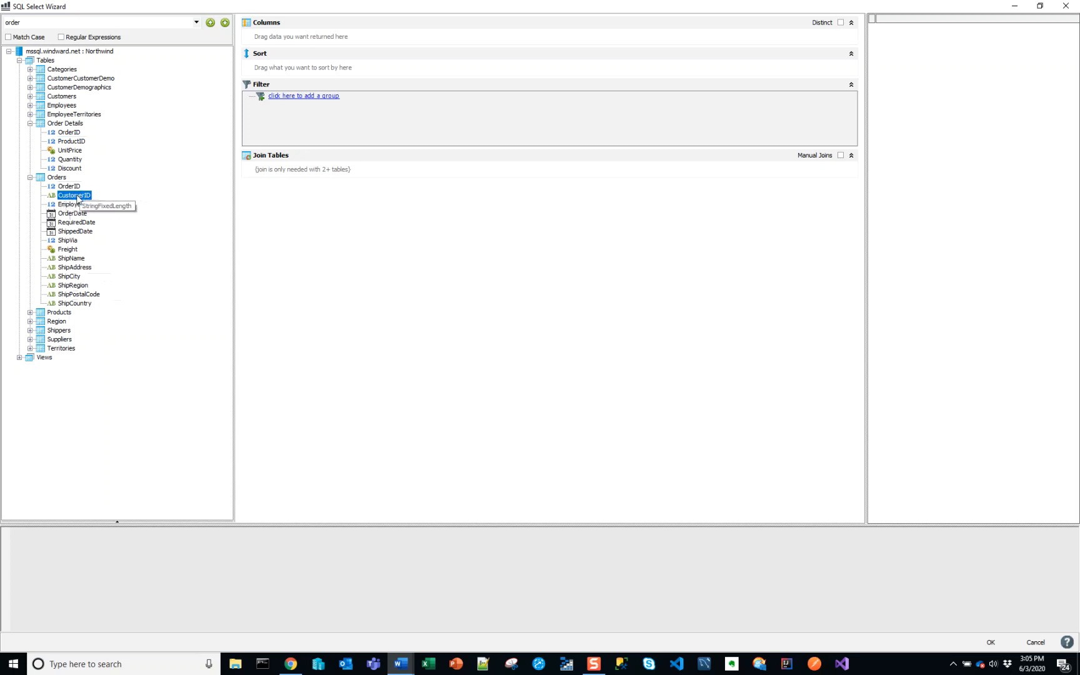
Step: Add OrderID from the Orders table as the query's returned column, accept the query, and save the input parameter
click(74, 187)
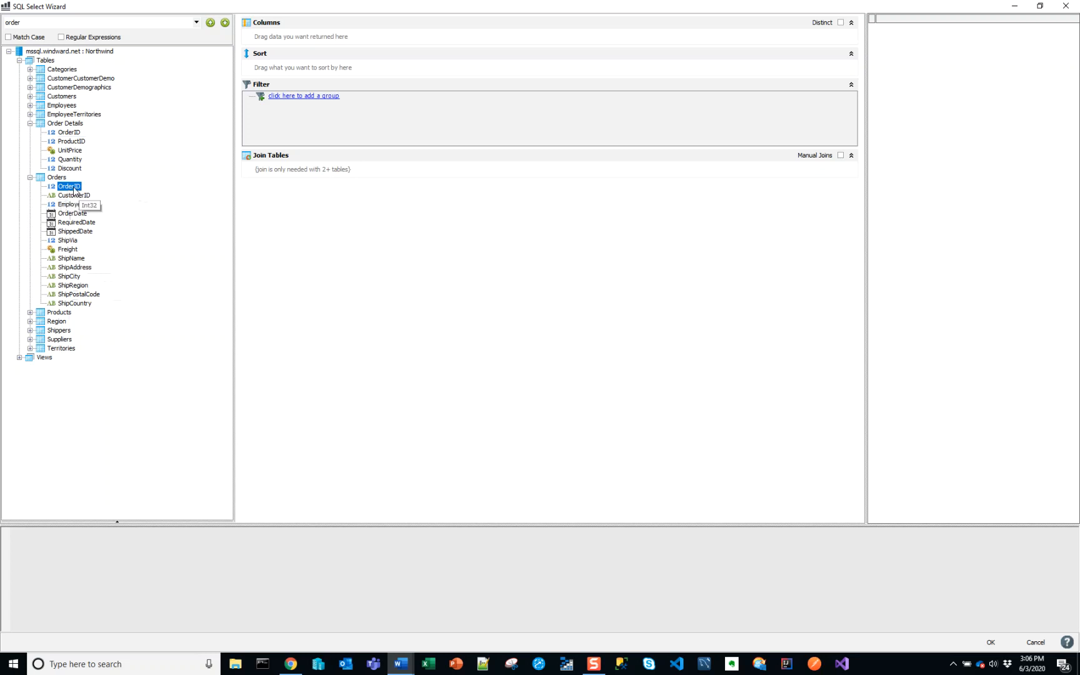
drag(74, 190, 336, 41)
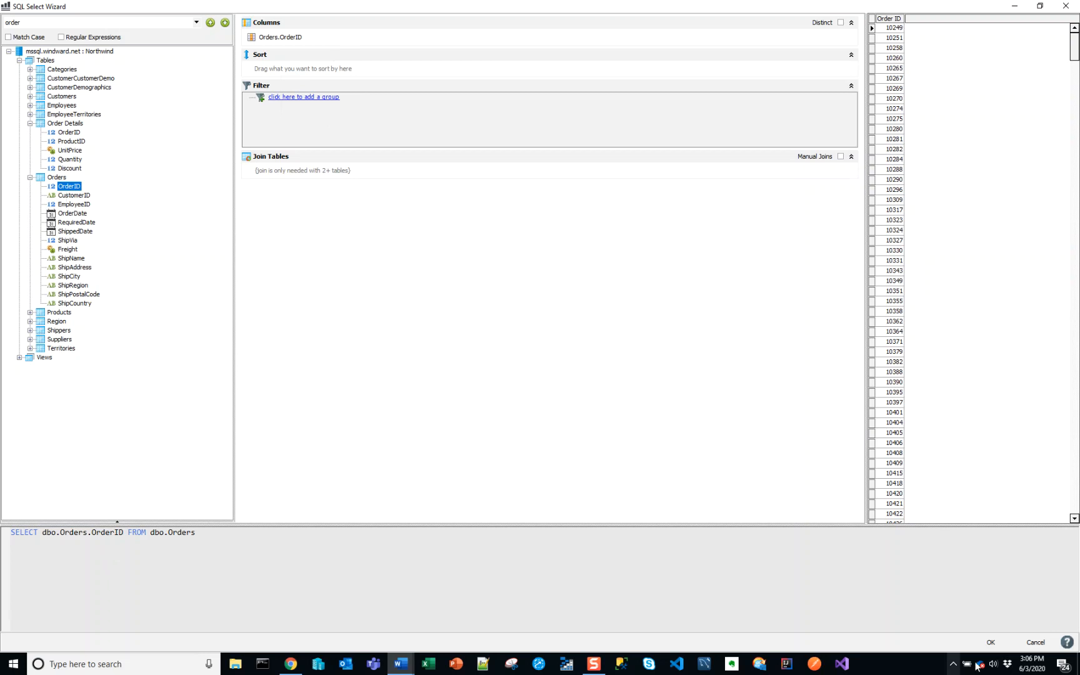
click(990, 643)
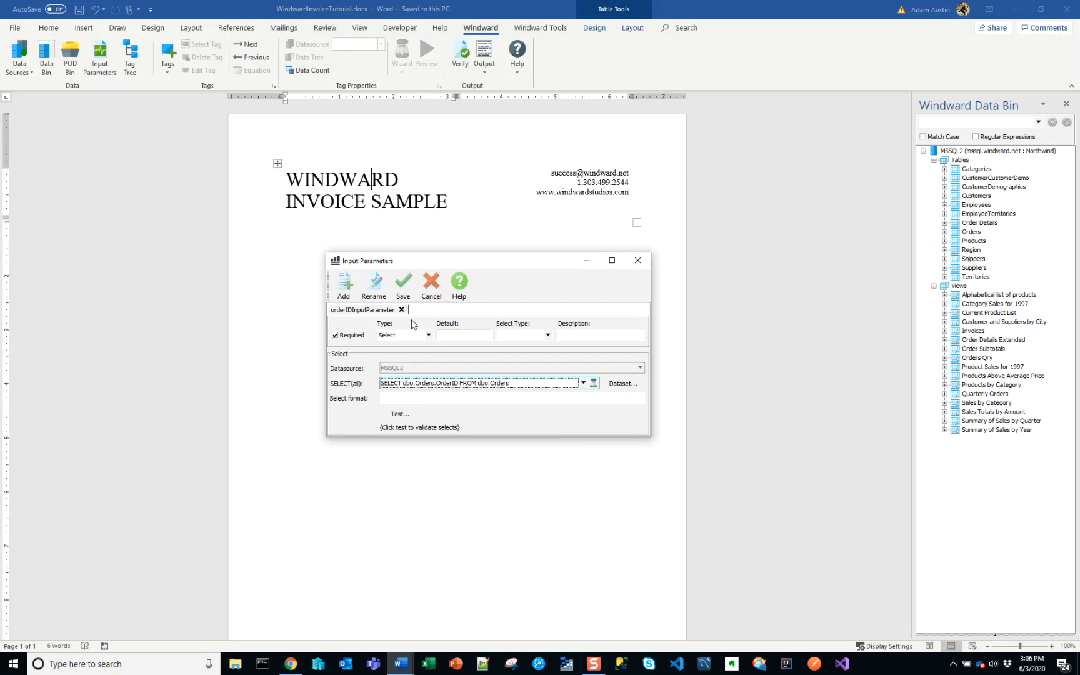
click(403, 290)
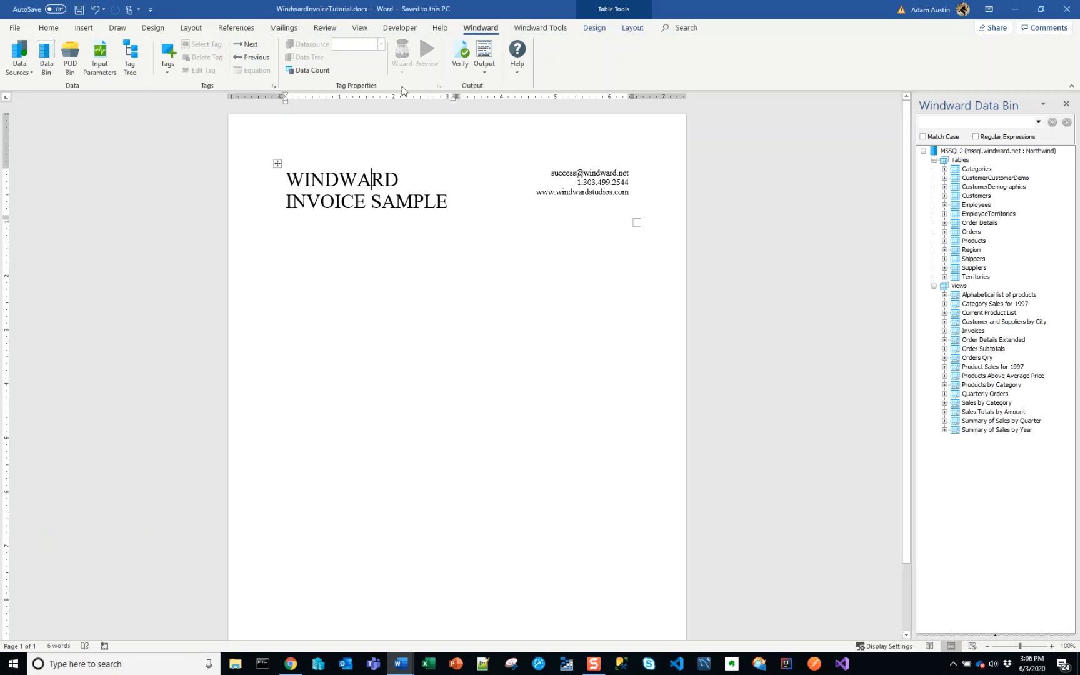
Step: Save the template and run a DOCX report with an order ID chosen for the input parameter, and close the generated output
click(480, 76)
click(495, 93)
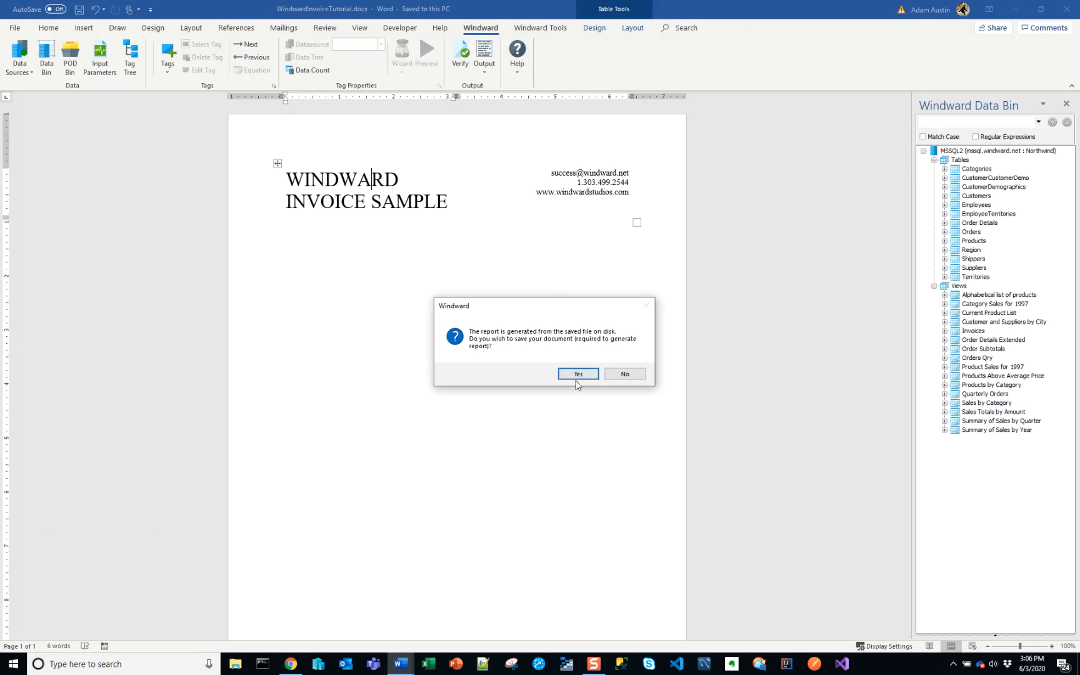
click(573, 377)
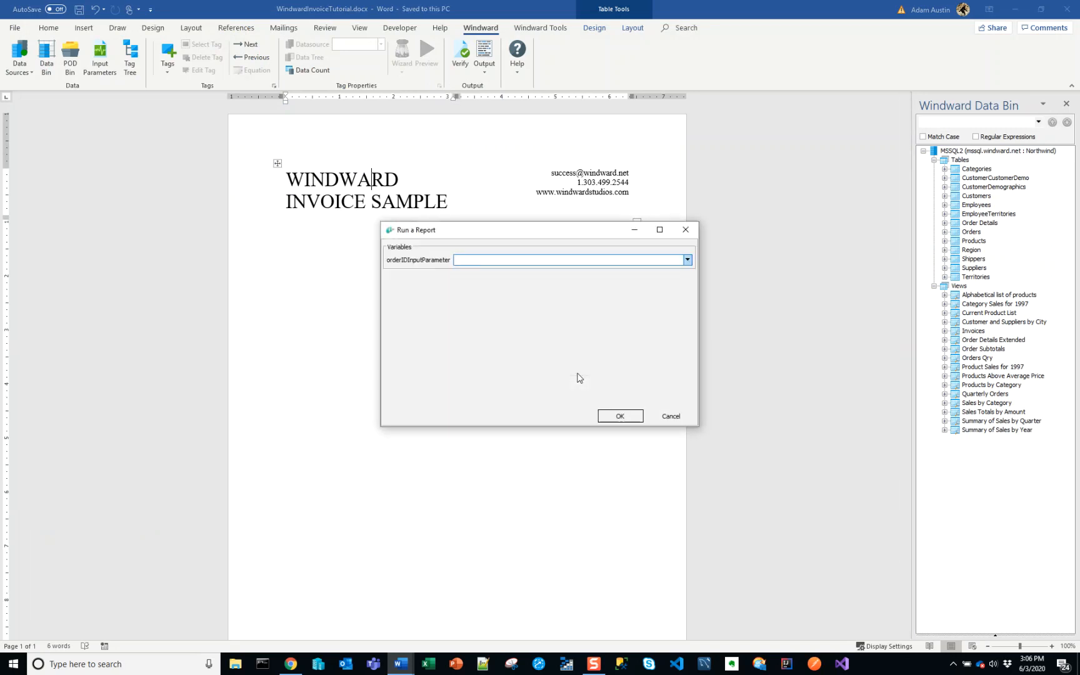
click(687, 259)
scroll(633, 289, down, 5)
scroll(625, 285, up, 6)
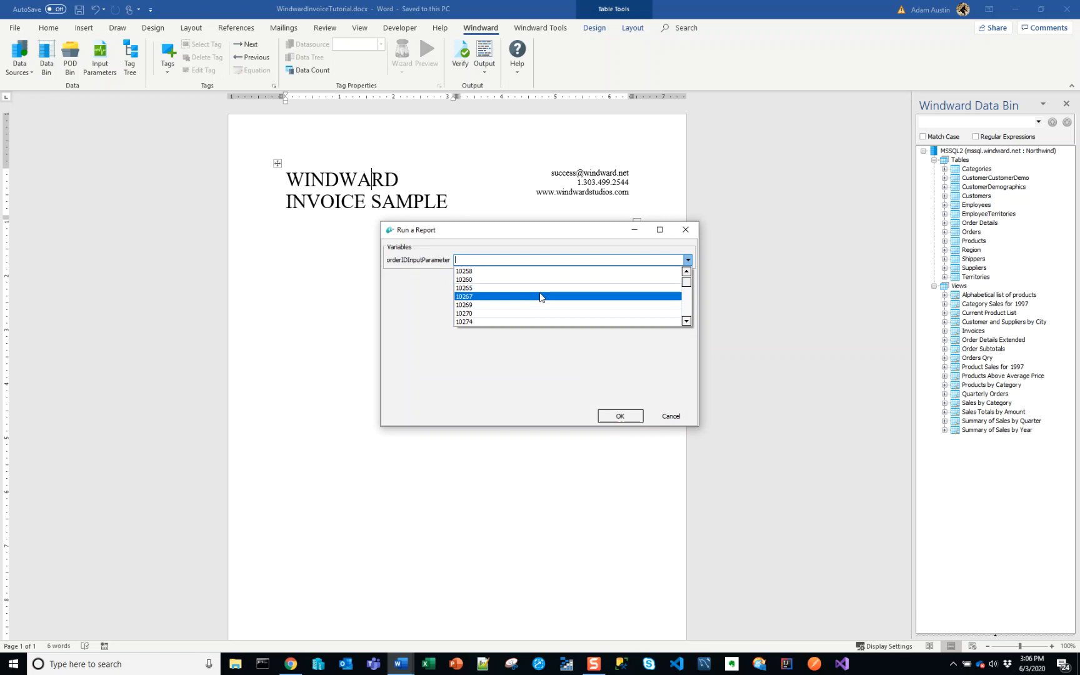
click(540, 296)
click(620, 416)
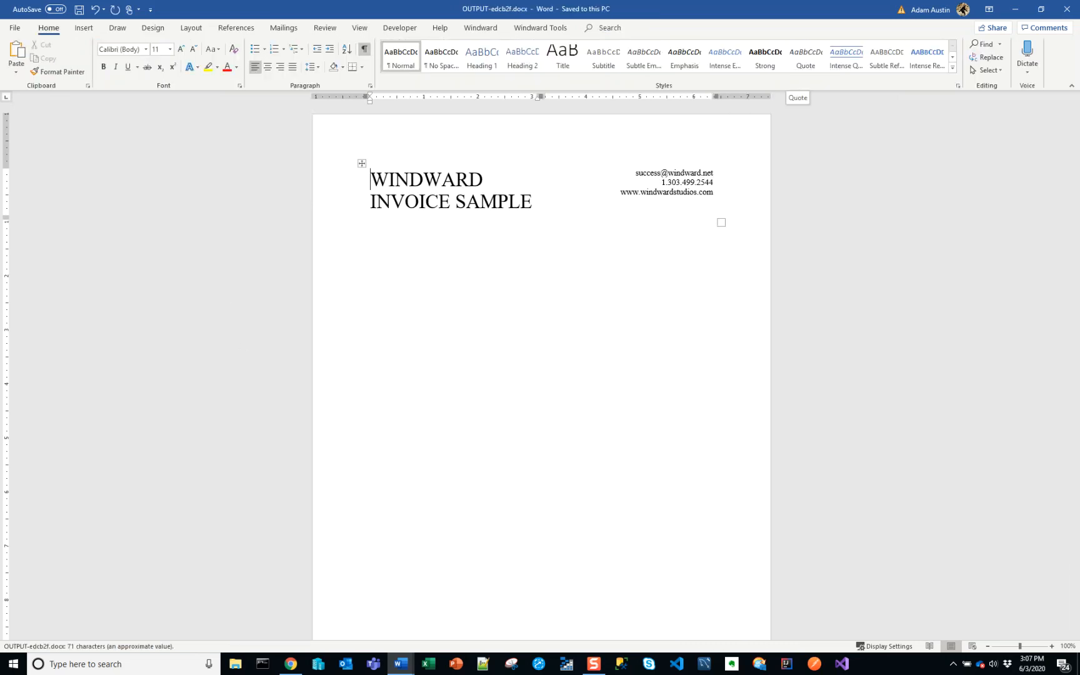
click(1065, 10)
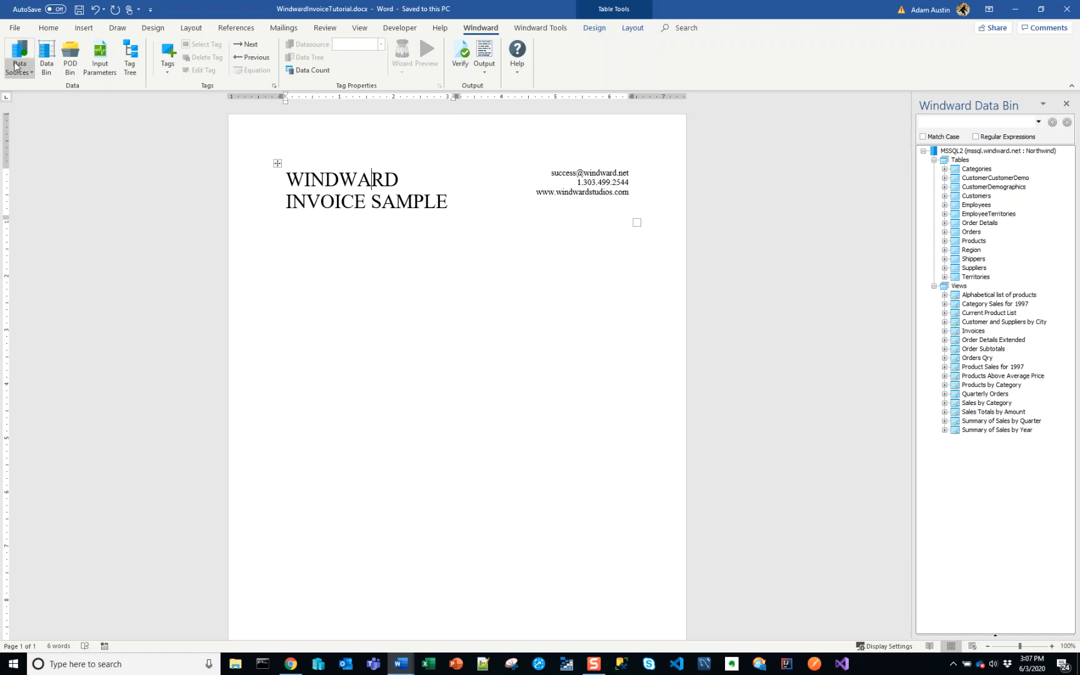
Step: Review the order ID input parameter's settings, start another report to view its selectable order IDs, and cancel the report
click(99, 71)
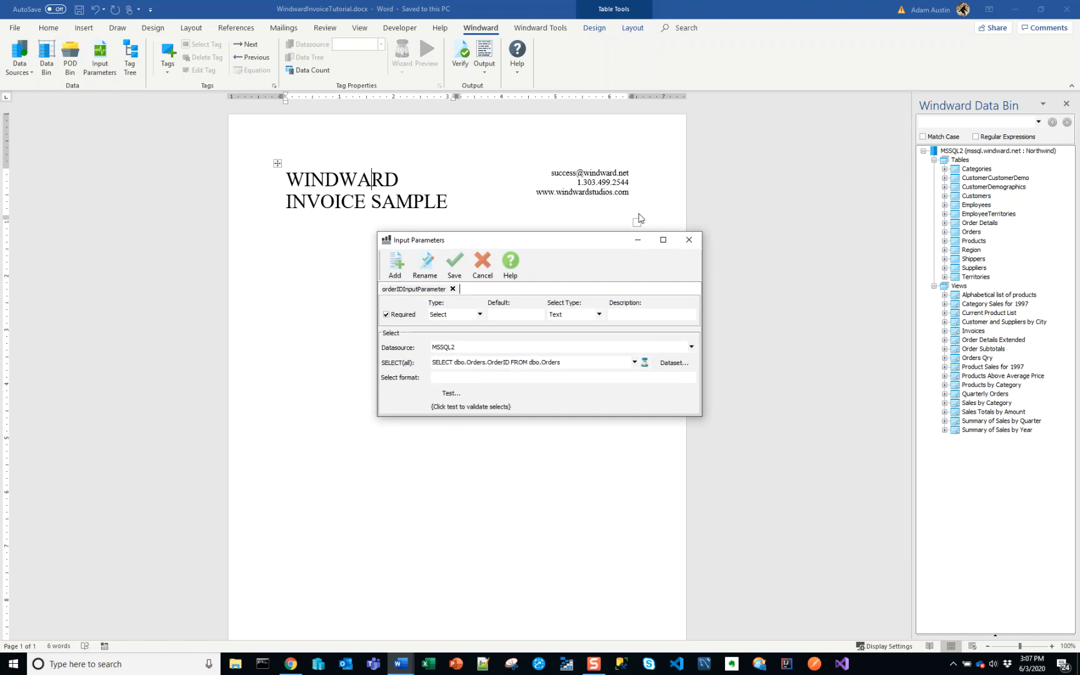
click(686, 240)
click(488, 77)
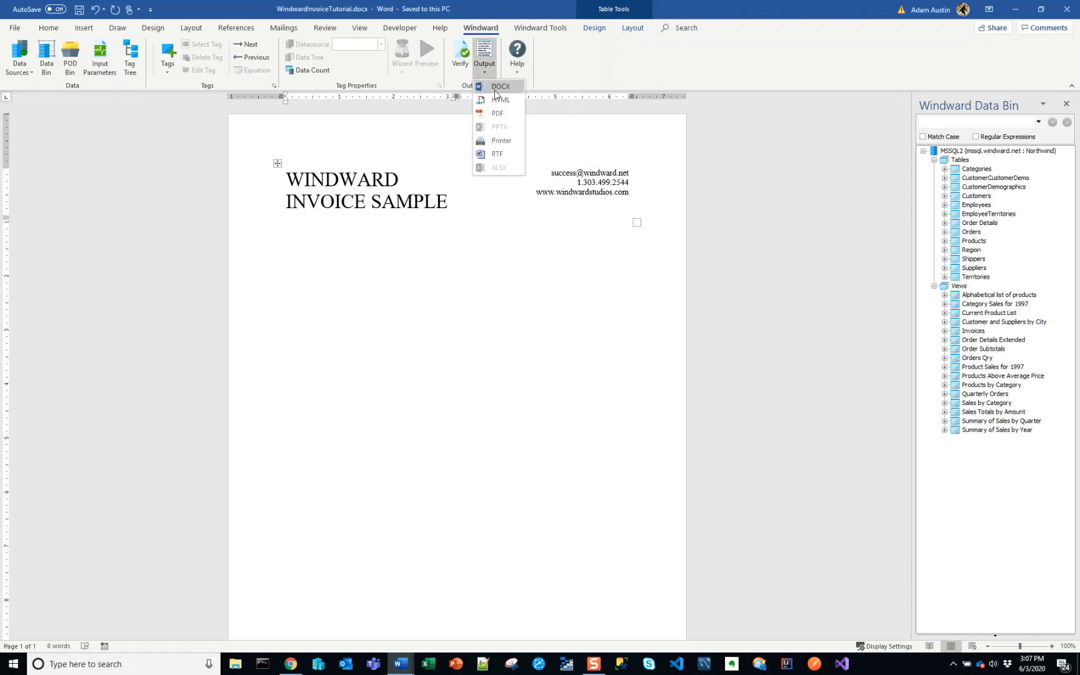
click(500, 100)
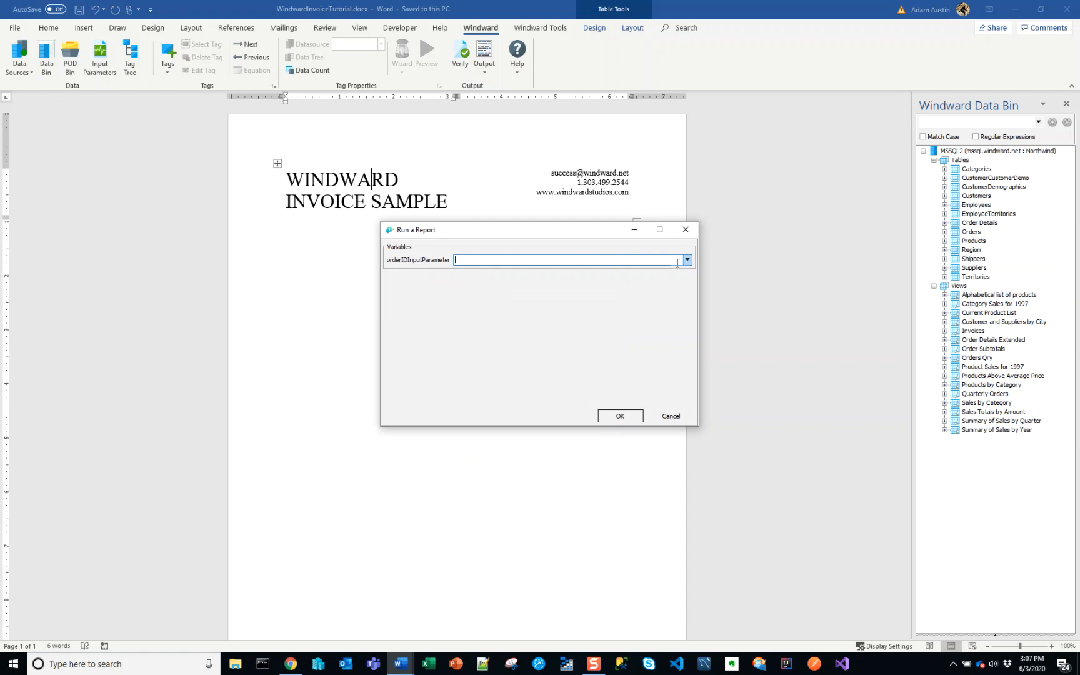
click(687, 260)
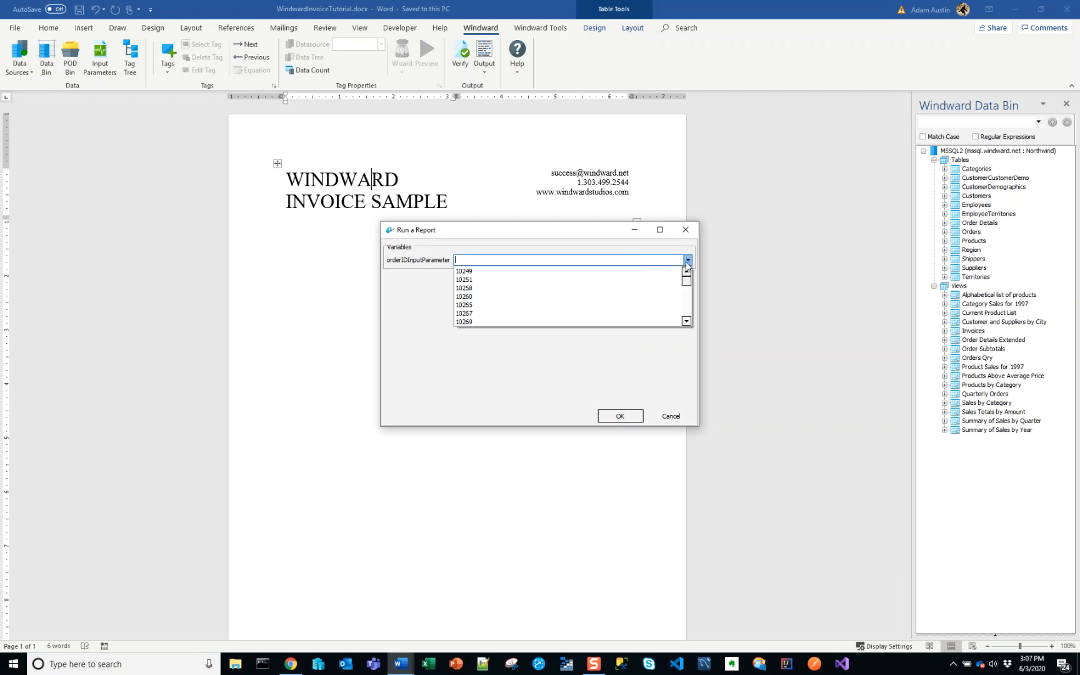
click(686, 263)
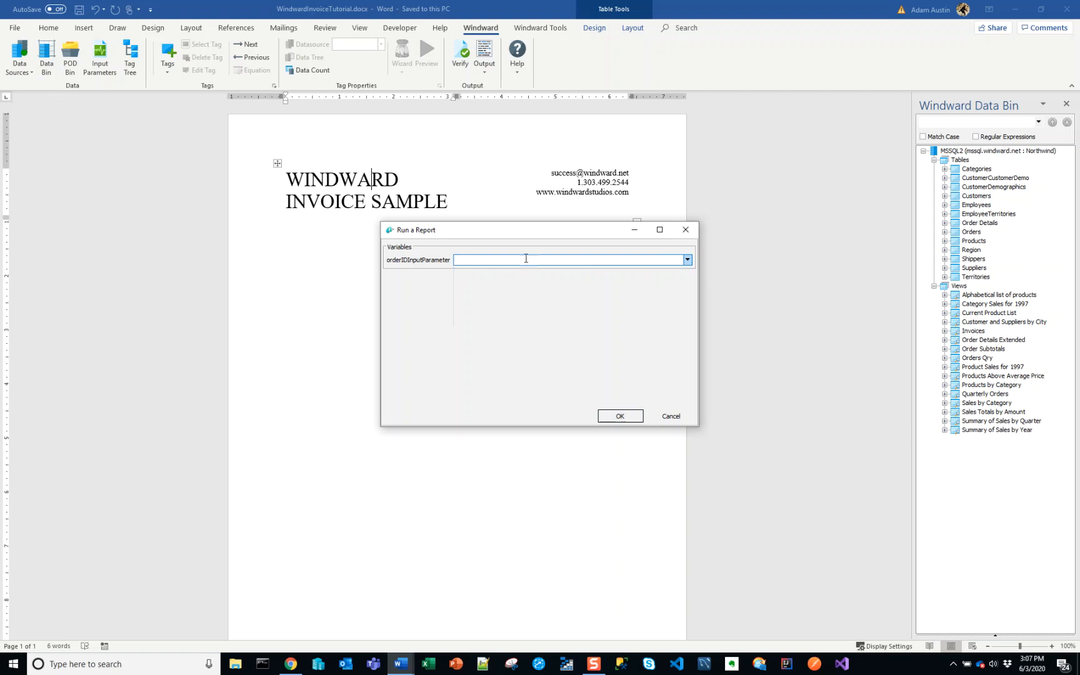
click(629, 417)
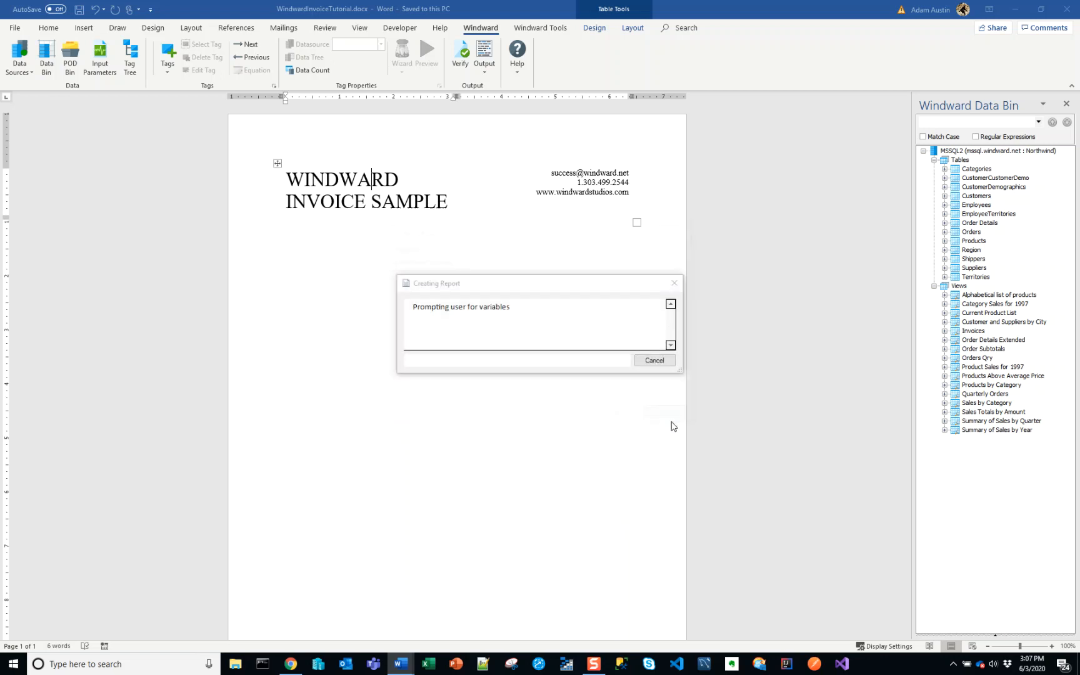
click(654, 360)
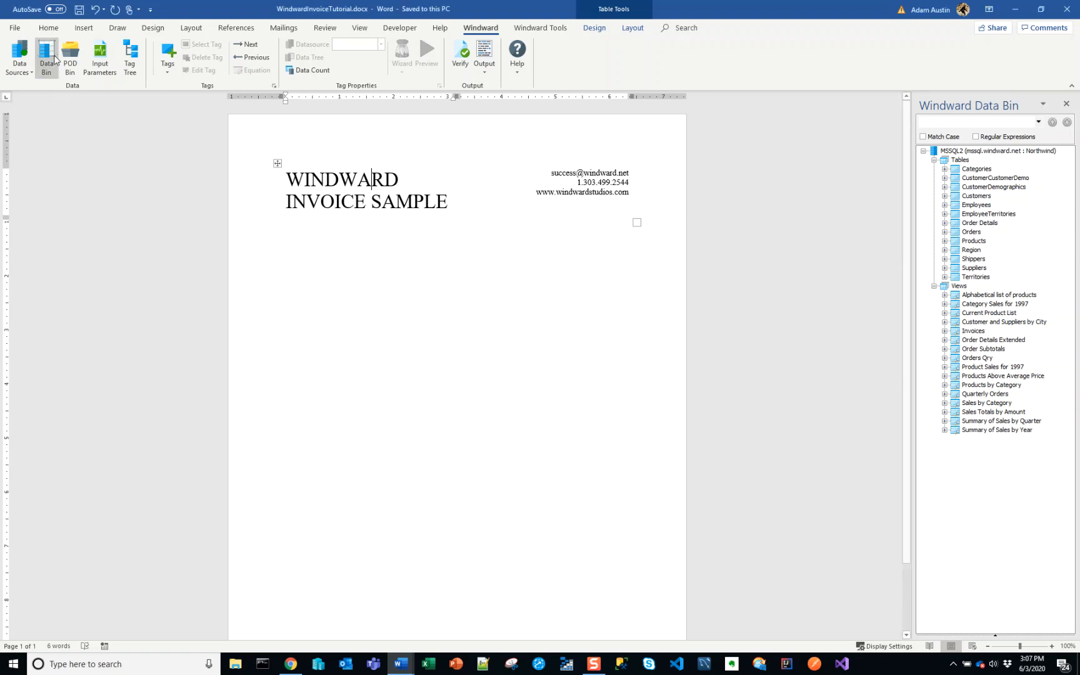
Step: Reopen the order ID parameter's query in the SQL Select Wizard, examine the OrderID values it returns, and accept the query
click(21, 68)
click(103, 68)
click(101, 63)
click(541, 314)
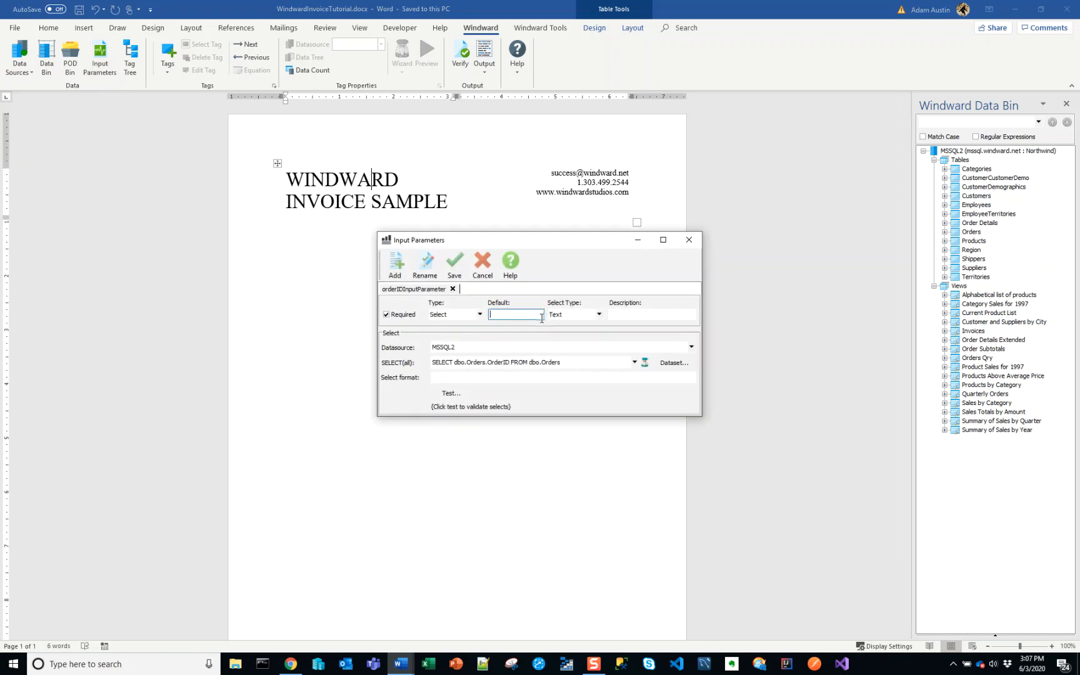
click(636, 363)
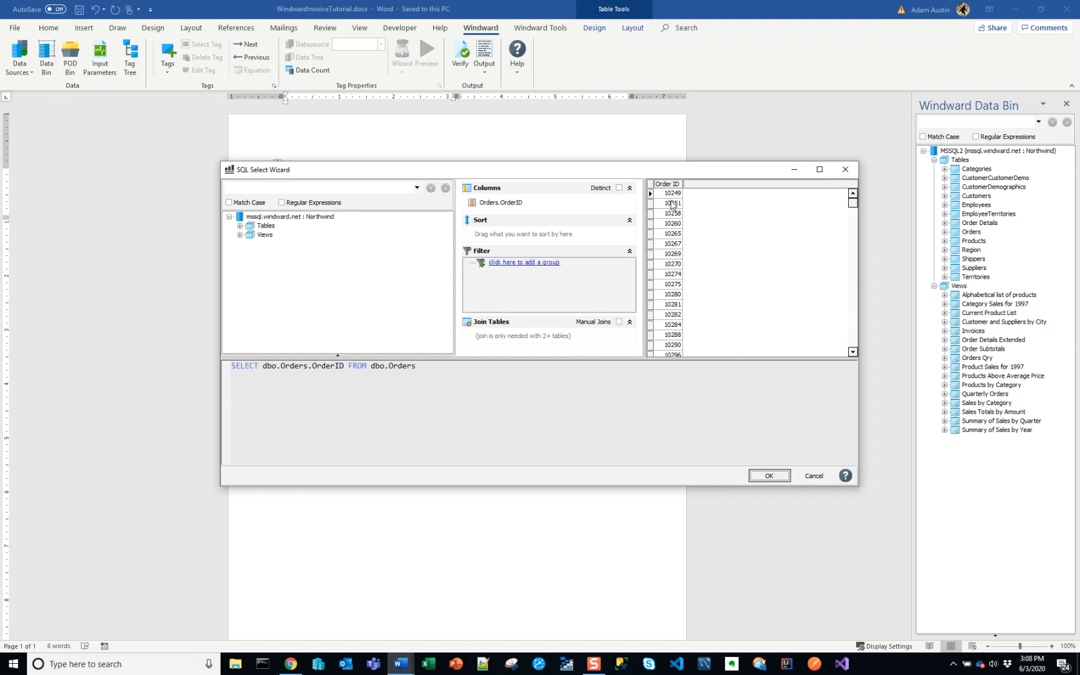
click(772, 476)
Step: Set the parameter's select type to Integer, enter the first order ID from the query as its default, and save the parameter
click(519, 313)
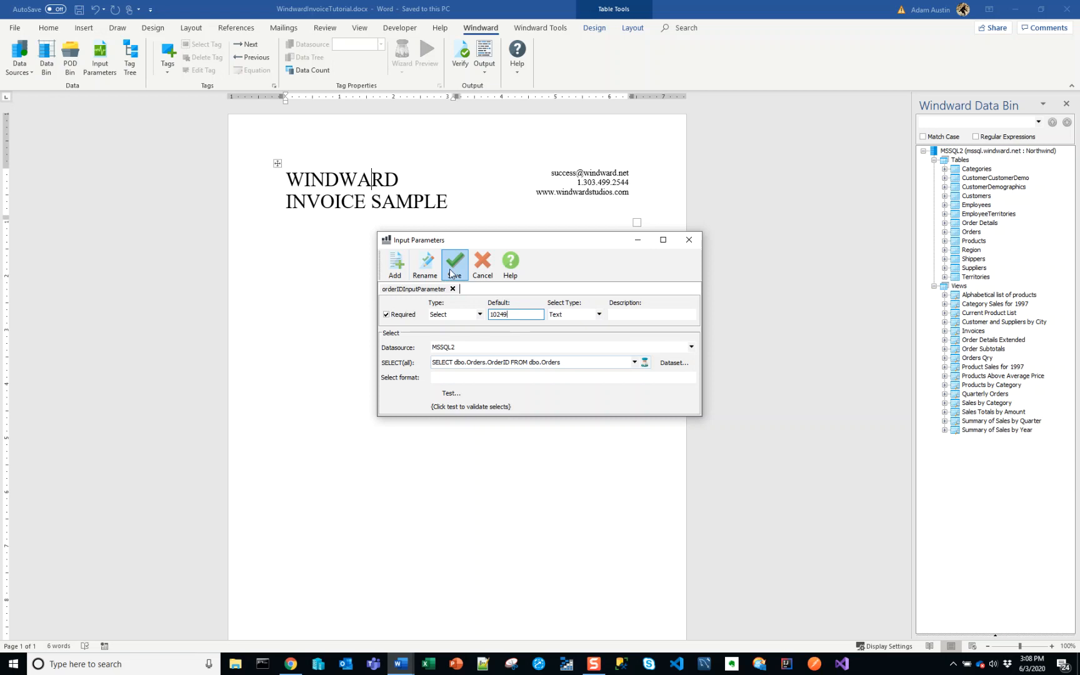
click(599, 316)
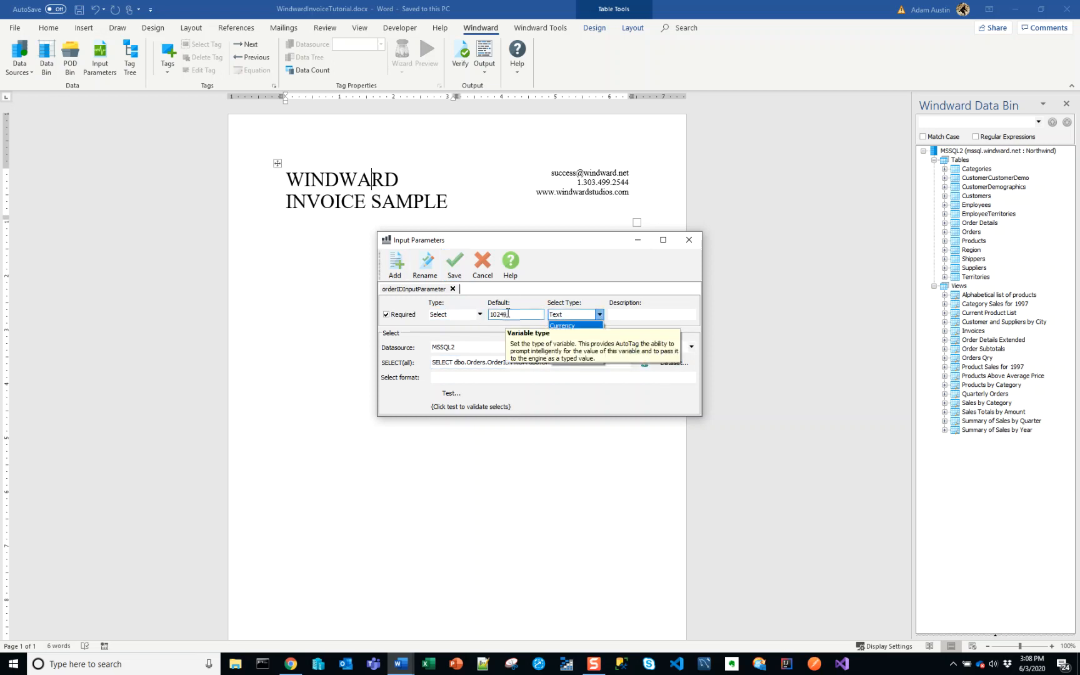
click(573, 348)
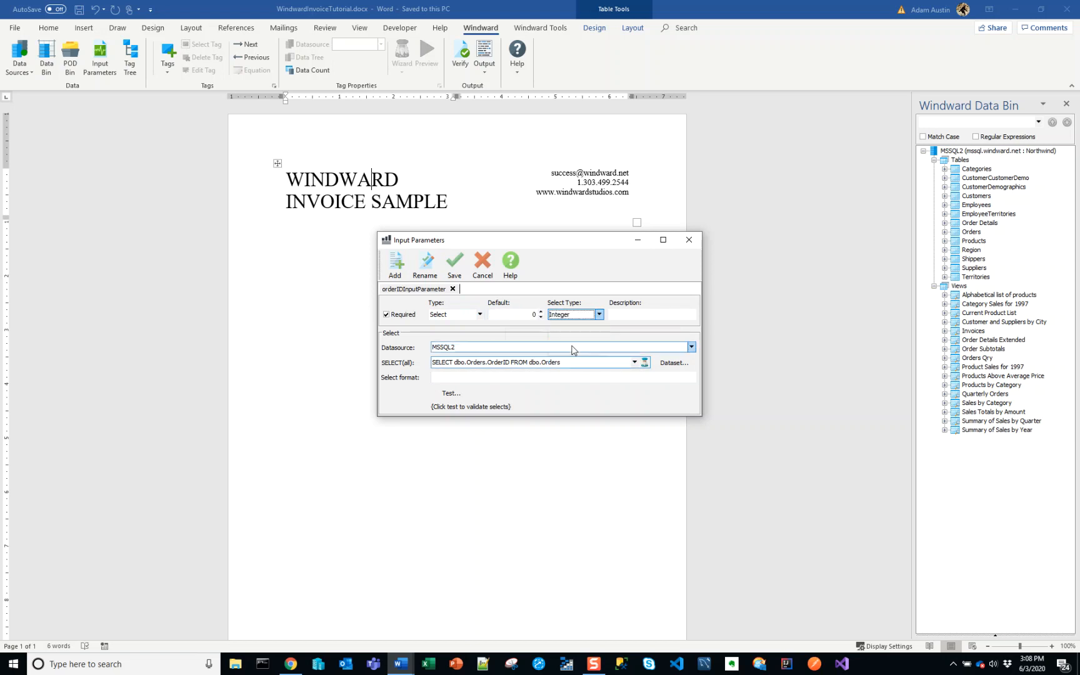
click(513, 314)
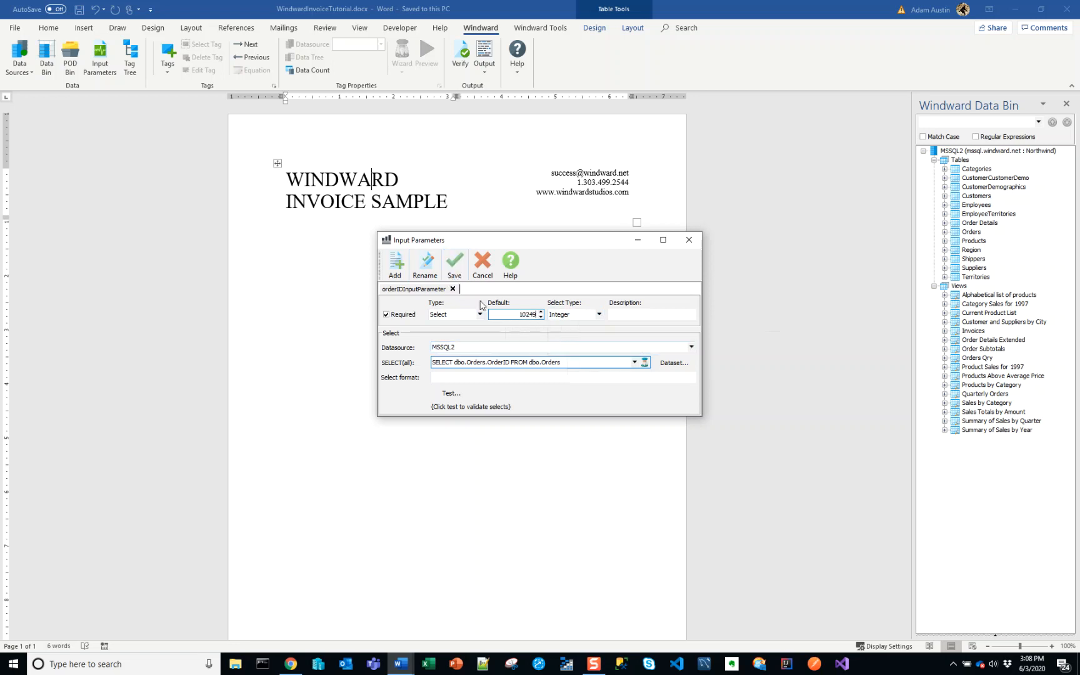
click(466, 270)
Step: Start a DOCX report to check the default order ID, cancel it, and place the cursor below the heading table
click(484, 71)
click(497, 87)
click(581, 375)
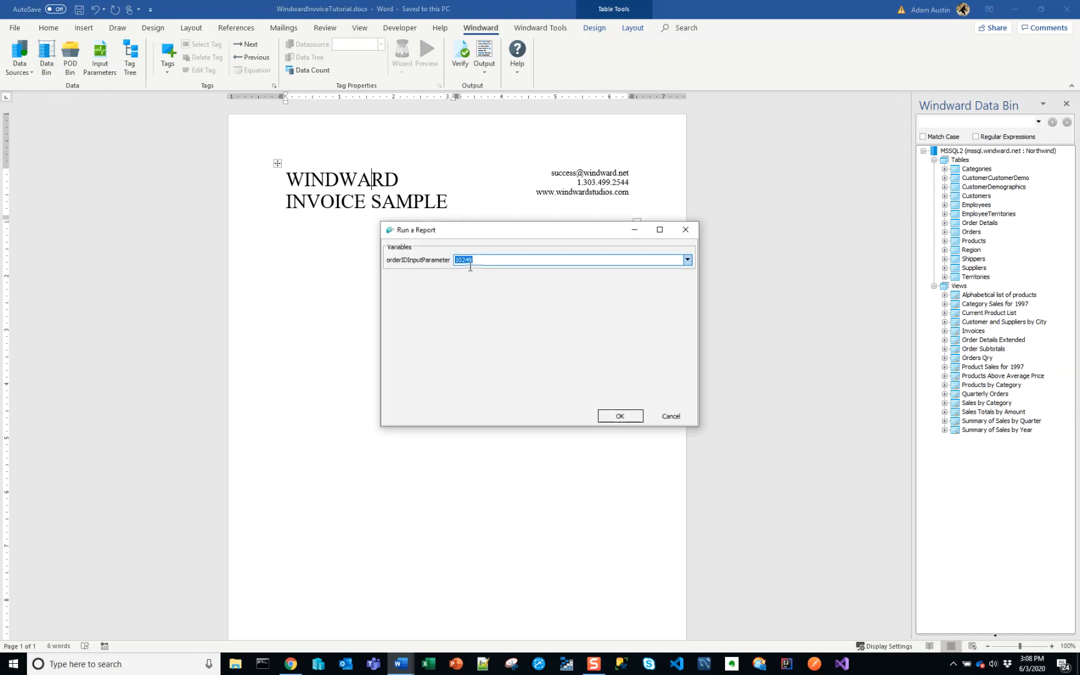
click(679, 418)
click(654, 361)
click(334, 268)
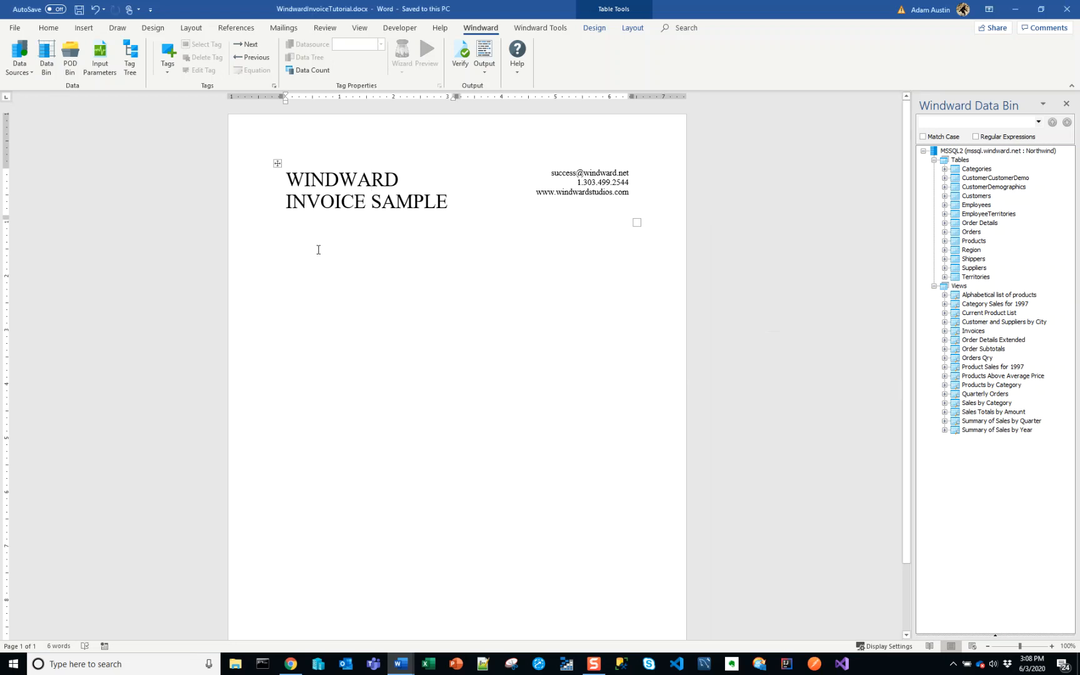
Step: Switch to the finished sample invoice and examine its Bill To, Ship To, Invoice Date, P.O.# and Due Date sections
key(alt+Tab)
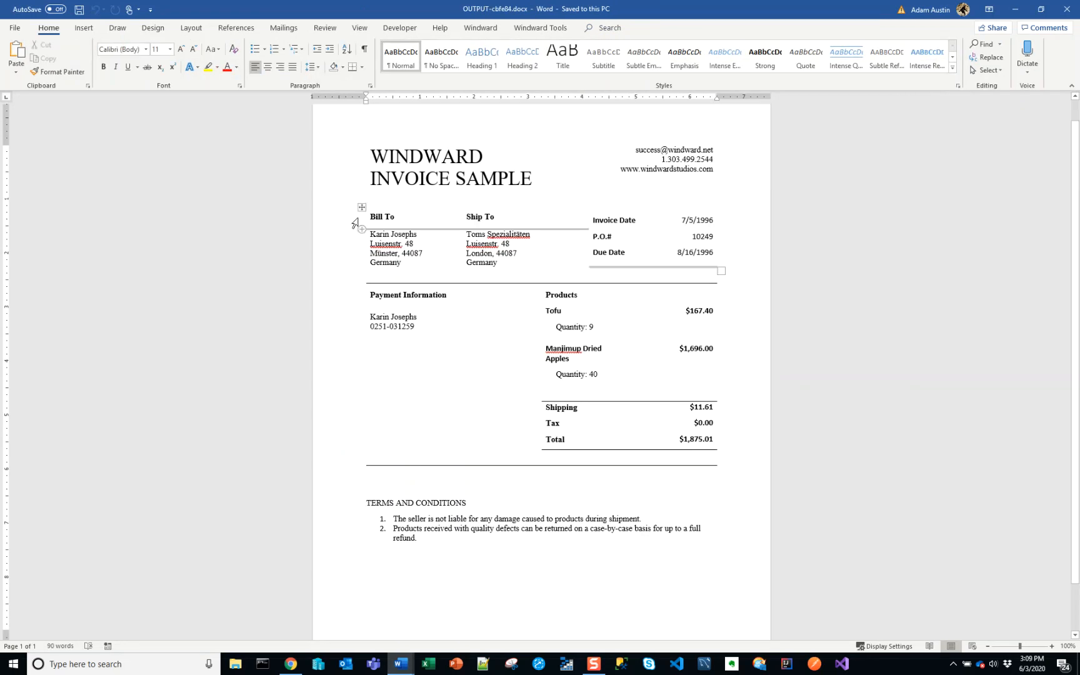
click(385, 217)
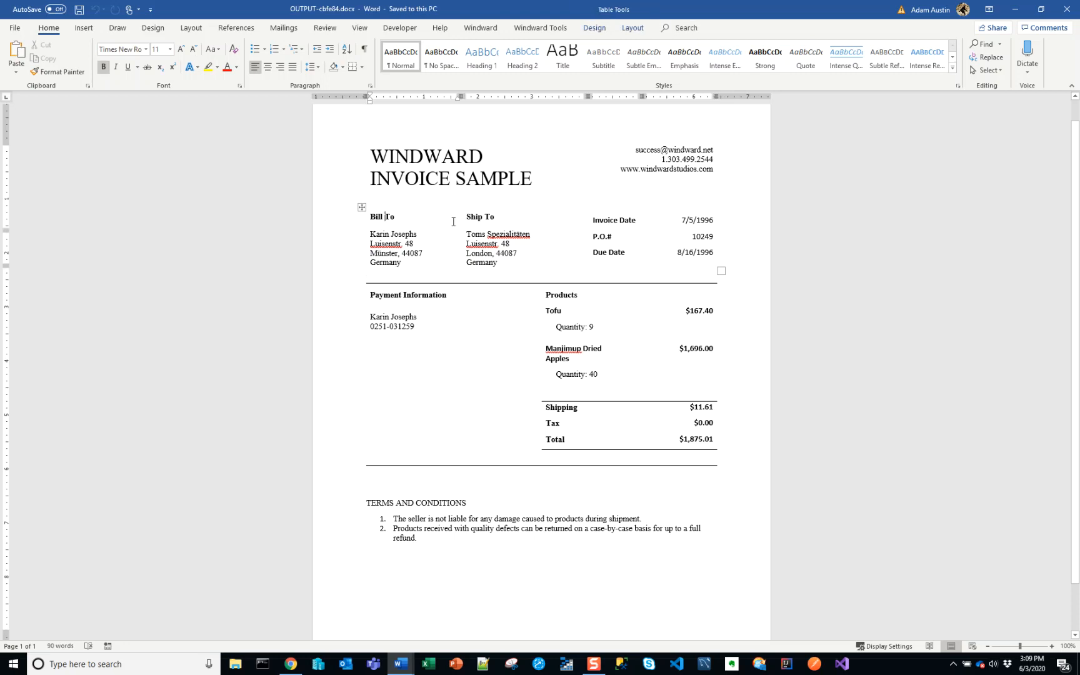
click(483, 217)
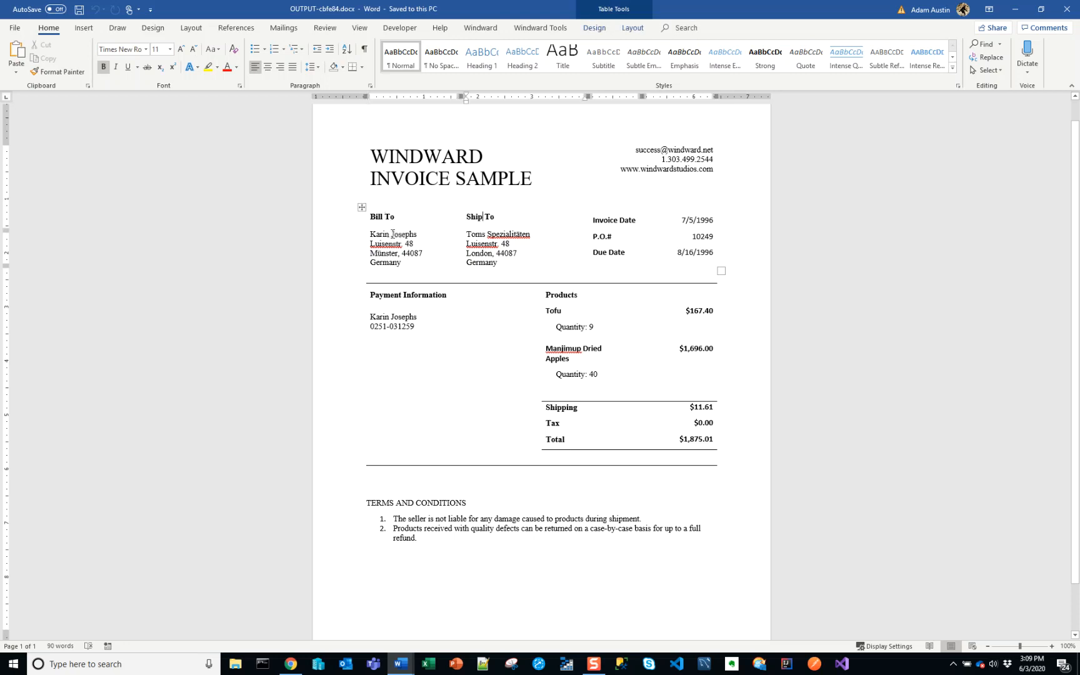
drag(370, 233, 403, 263)
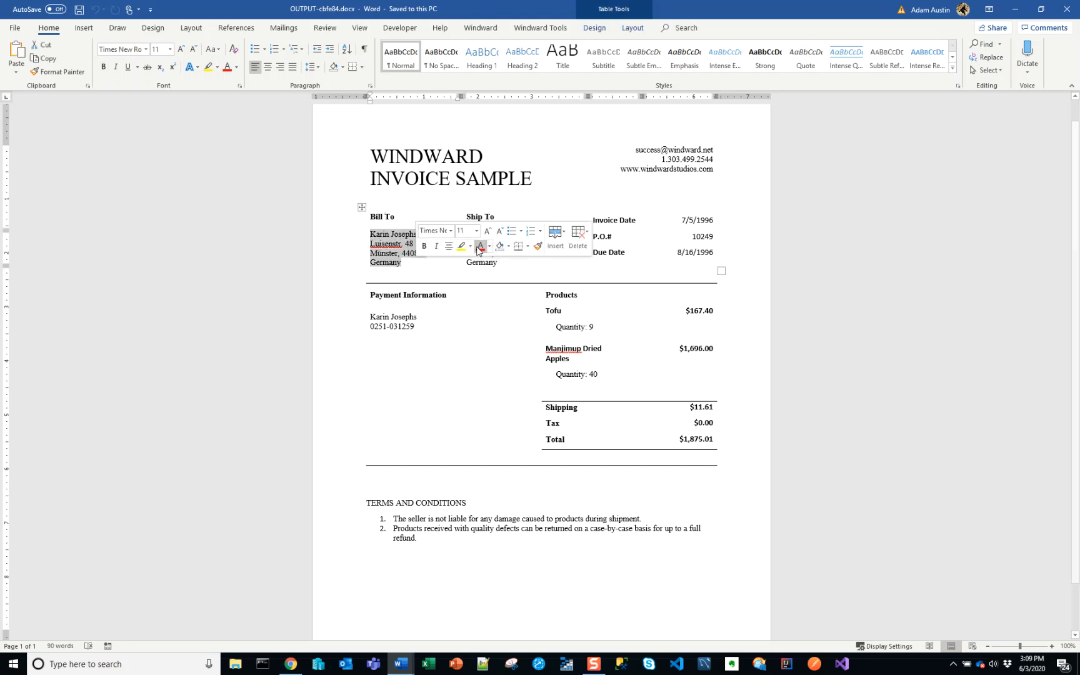
click(497, 263)
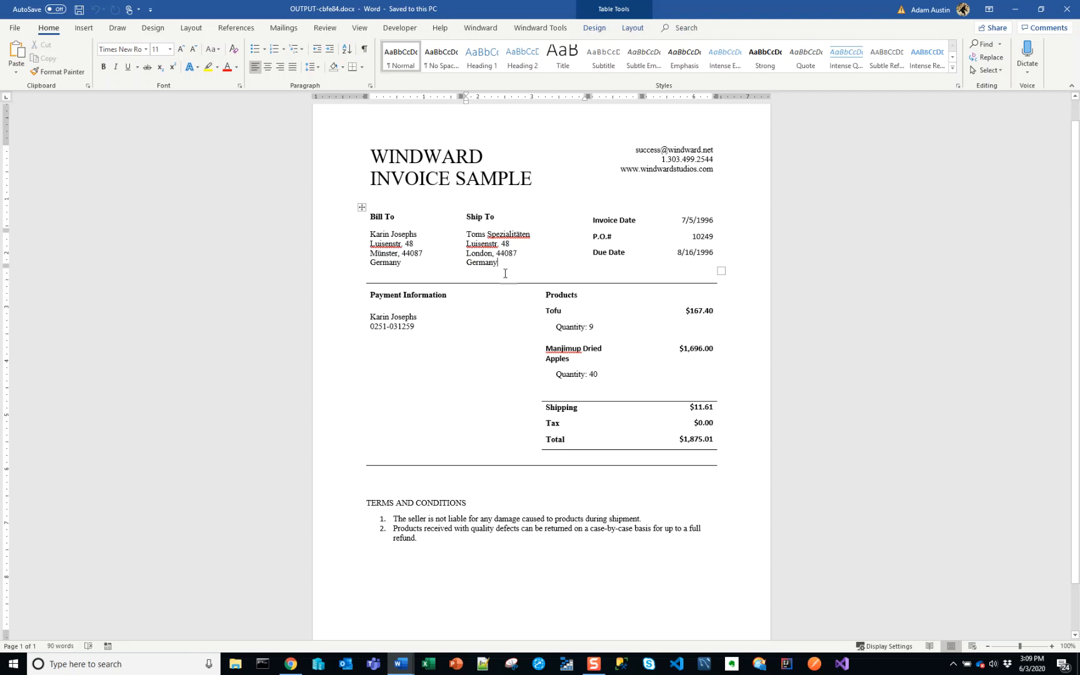
drag(676, 220, 673, 259)
click(673, 259)
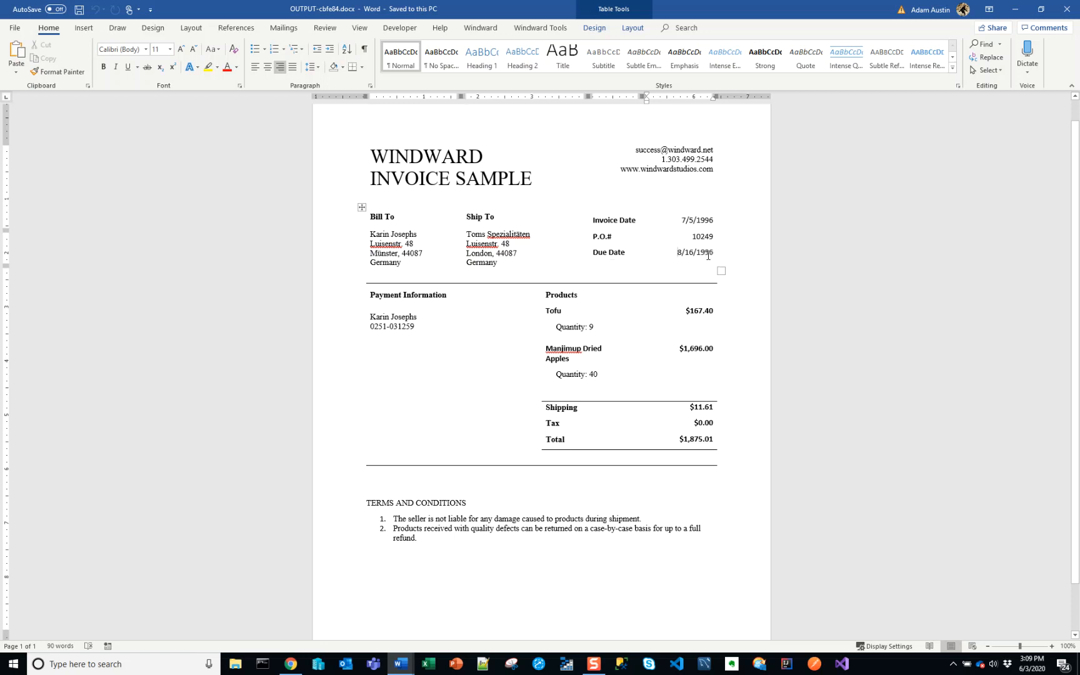
Step: Return to the invoice template and insert a four-column table one blank line below the heading table
key(alt+Tab)
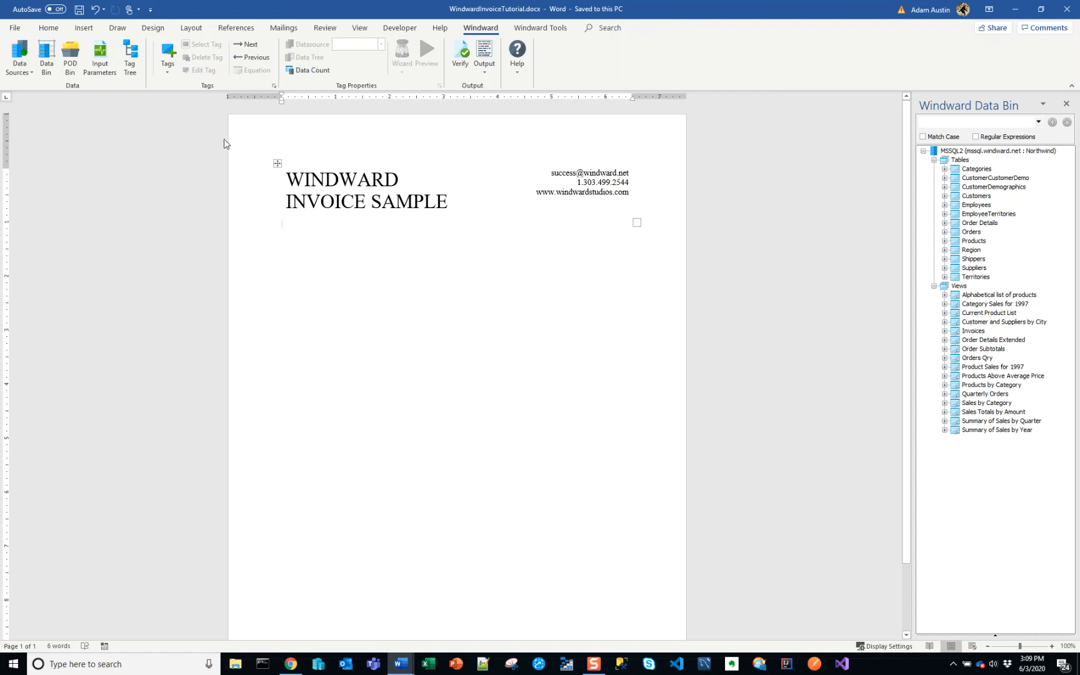
click(84, 28)
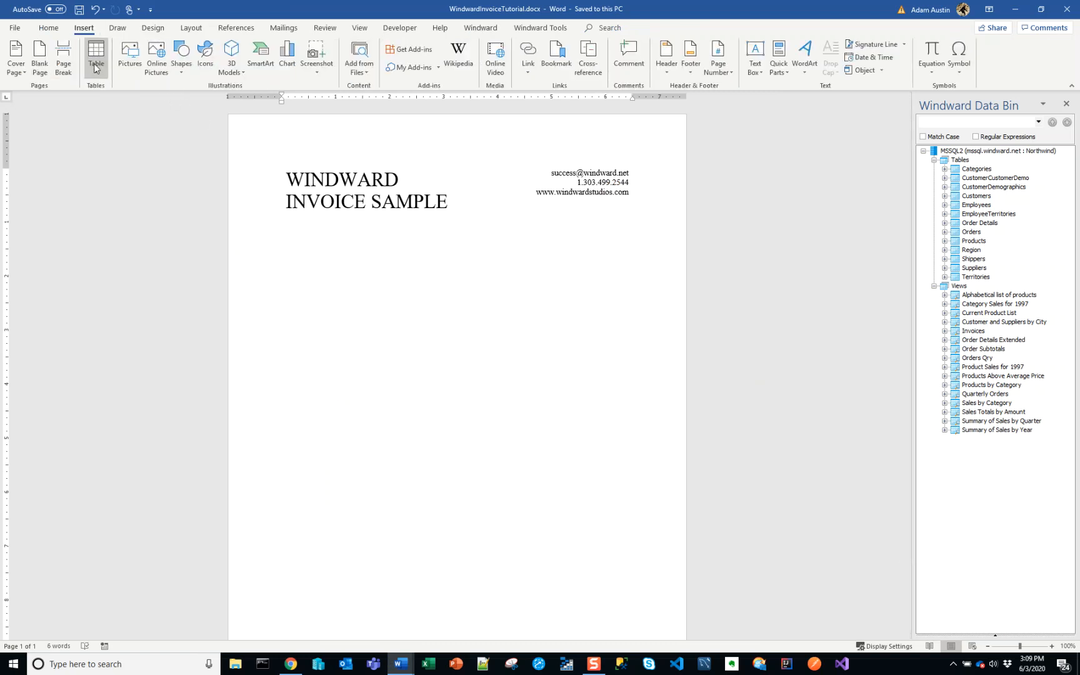
click(95, 64)
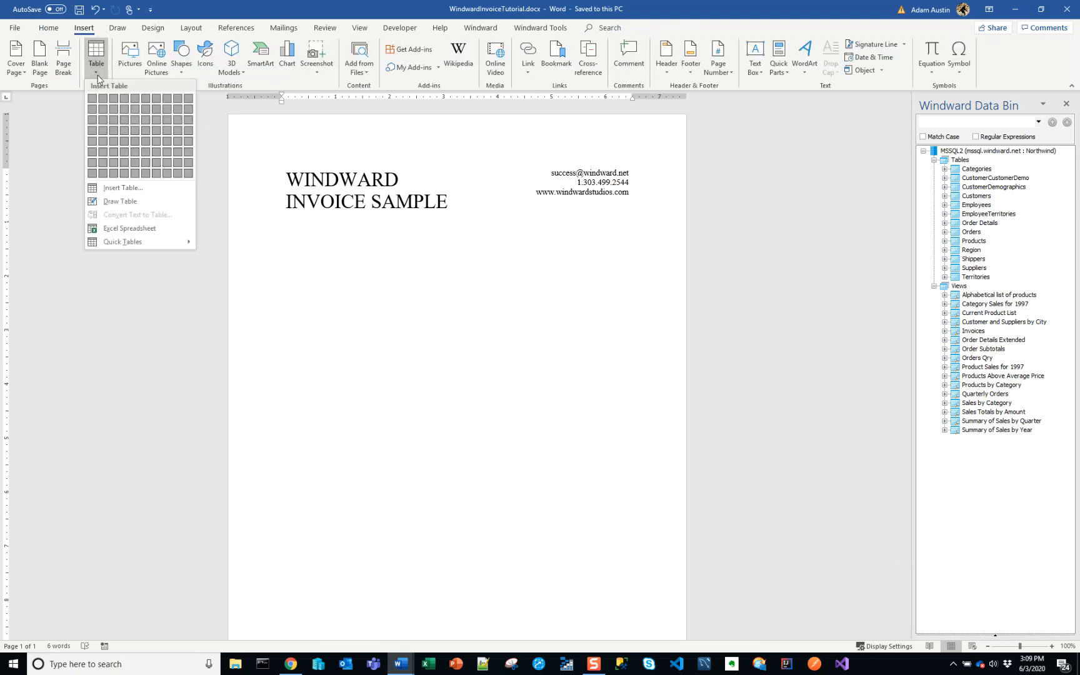
click(300, 234)
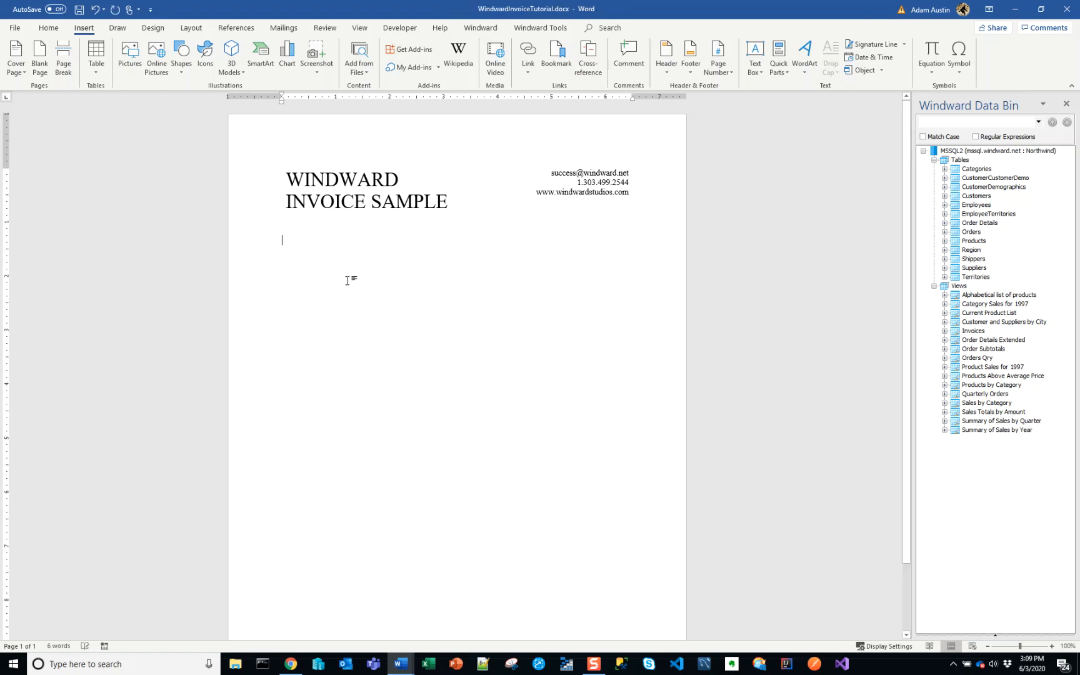
click(96, 60)
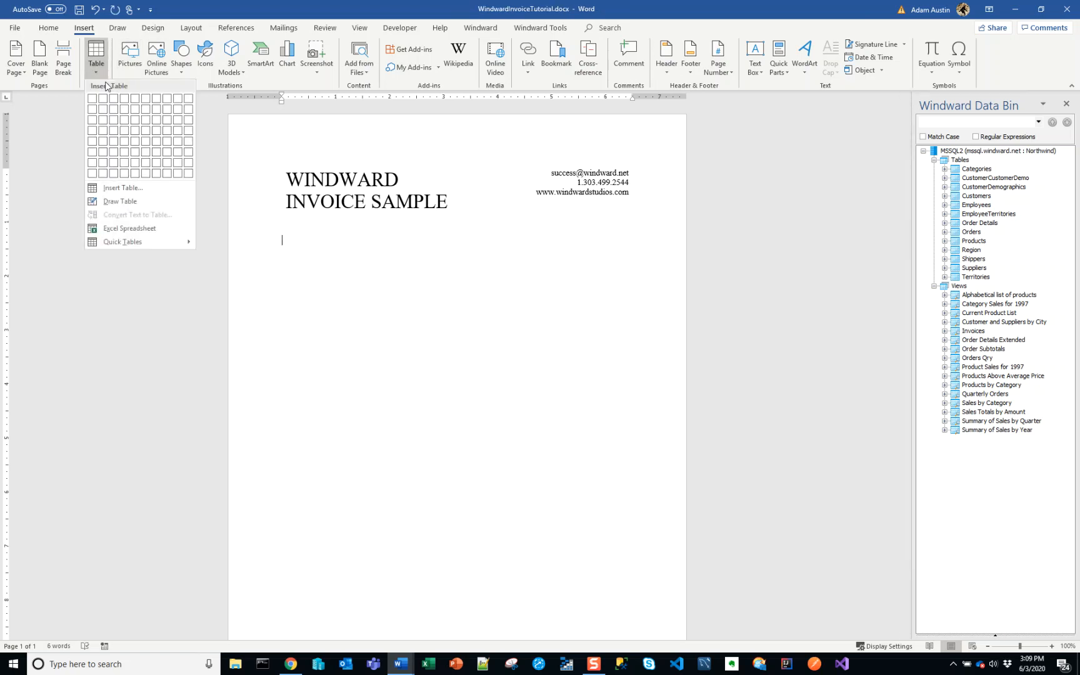
click(127, 115)
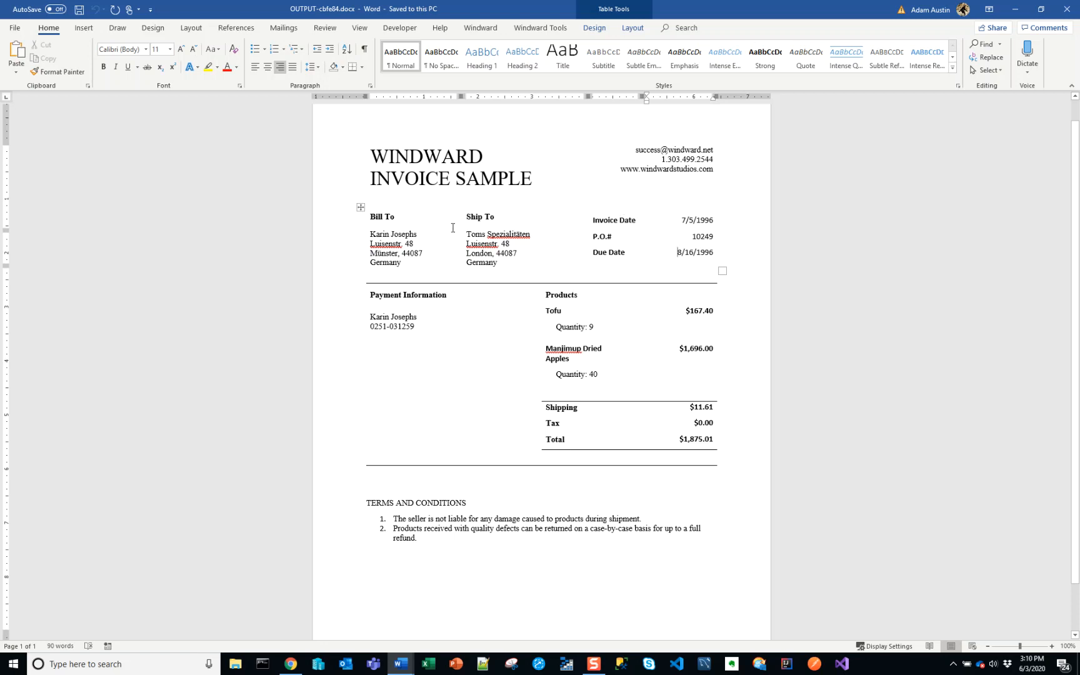
Step: Return to the invoice template and turn on the display of table gridlines
key(alt+Tab)
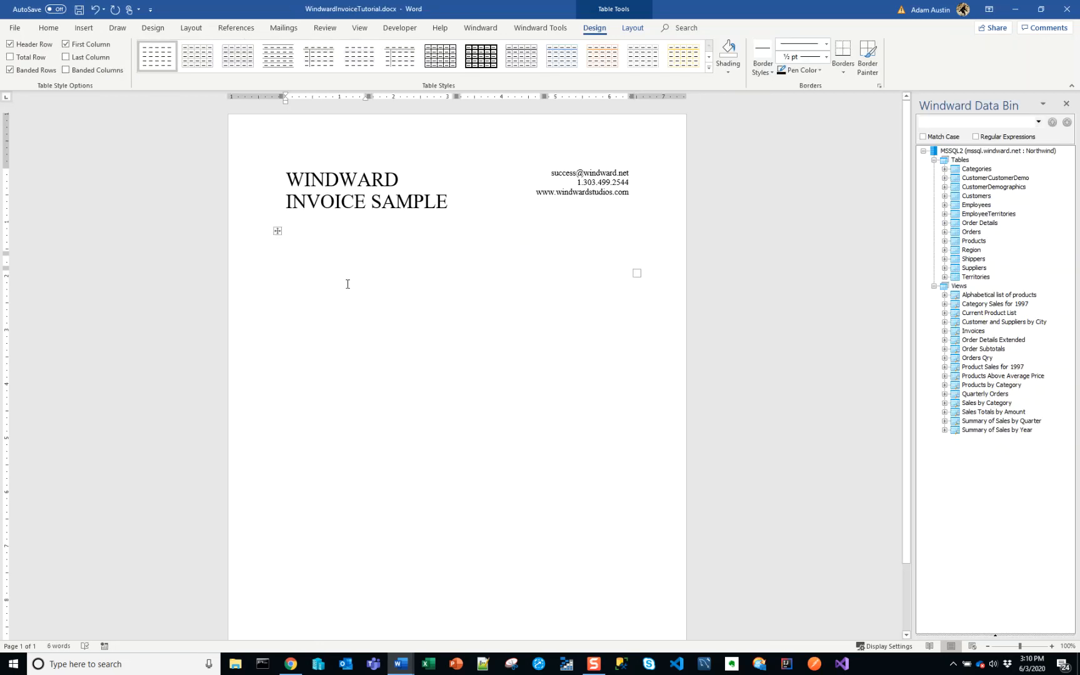
click(687, 25)
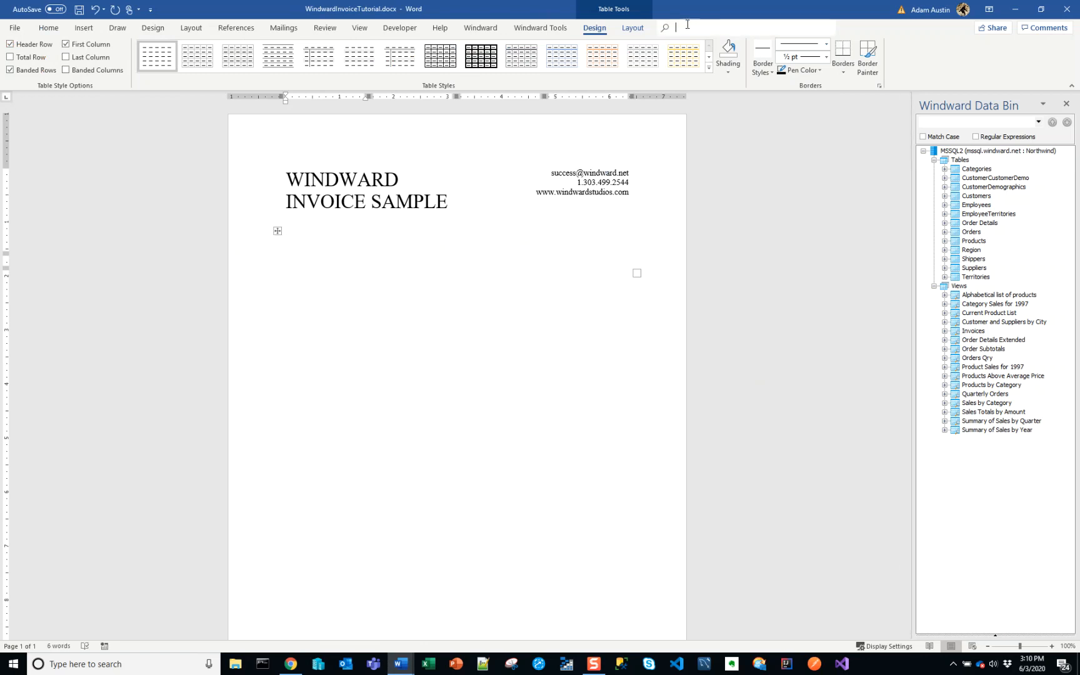
text(vie)
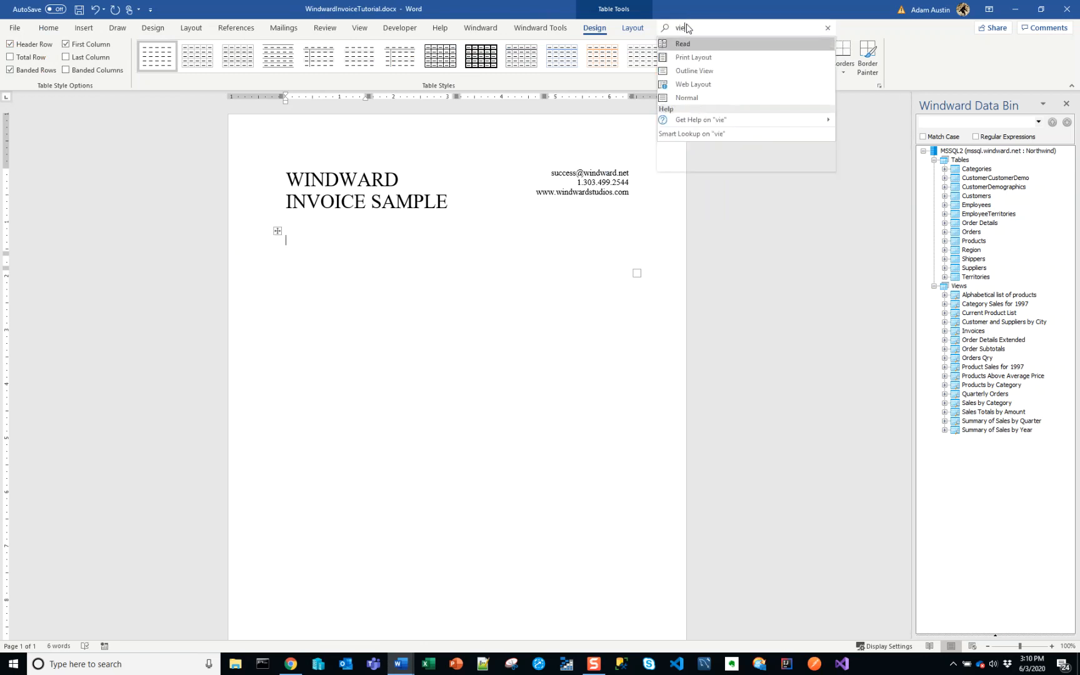
text(w tab)
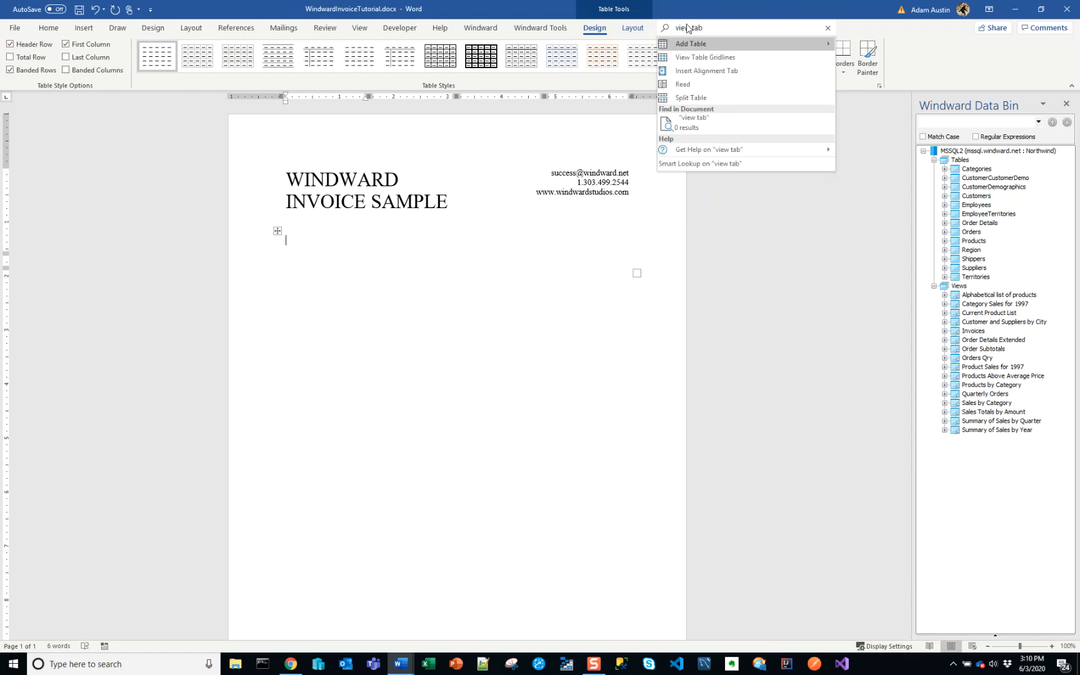
click(705, 57)
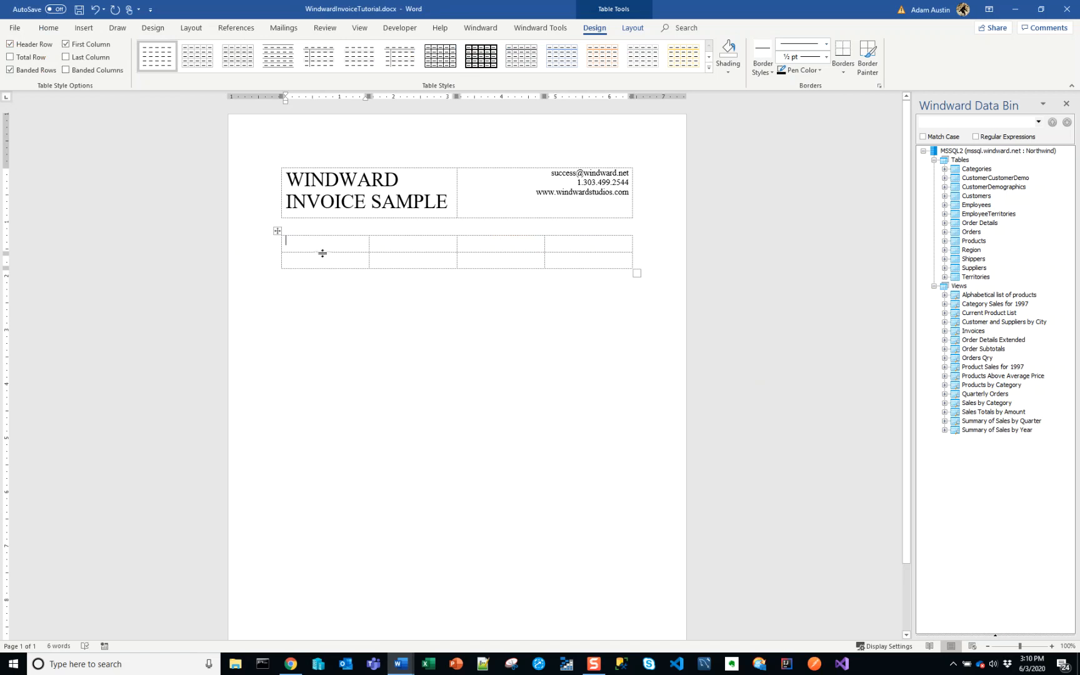
Step: Enter the headings "Bill To" and "Ship To" in the first two top-row cells of the four-column table, checking against the sample invoice
text(Bill T)
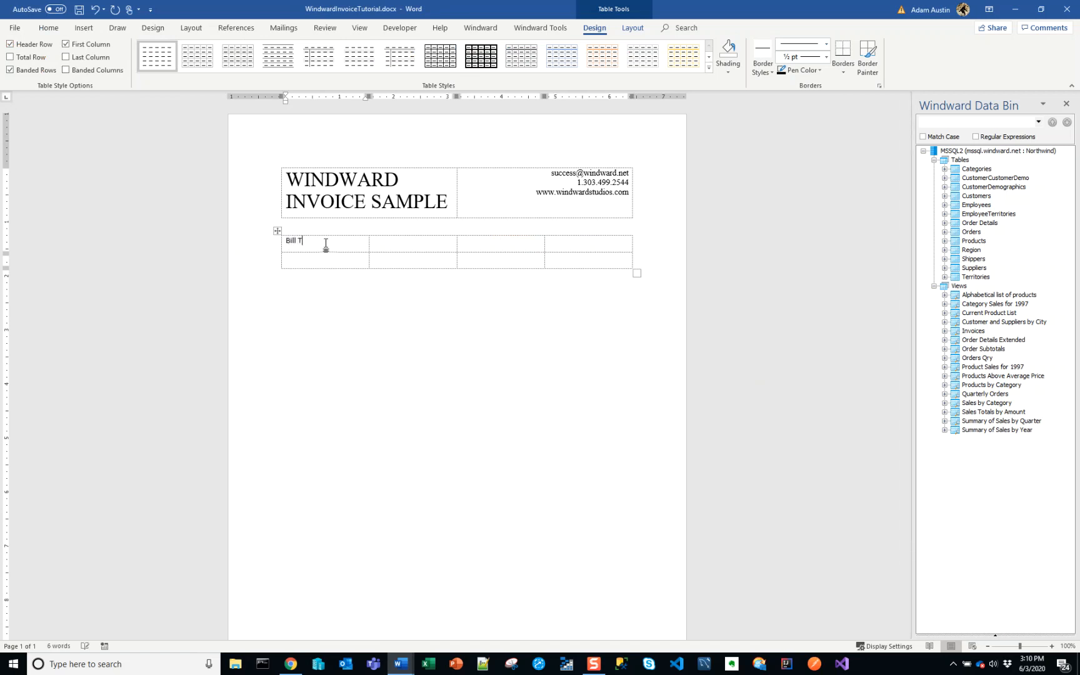
text(o)
key(alt+Tab)
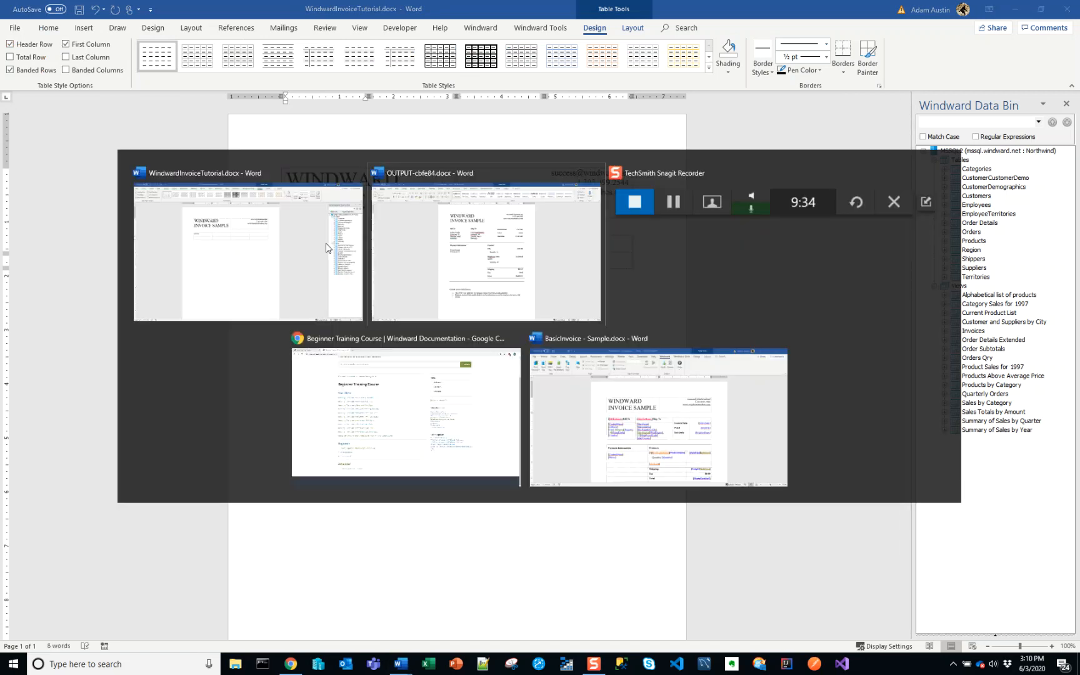
key(alt+Tab)
key(Tab)
text(Ship To)
Step: Make the "Ship To" and "Bill To" headings bold
key(ctrl+shift+Left)
key(ctrl+shift+Left)
key(ctrl+b)
click(326, 243)
key(ctrl+shift+Left)
key(ctrl+shift+Left)
key(ctrl+b)
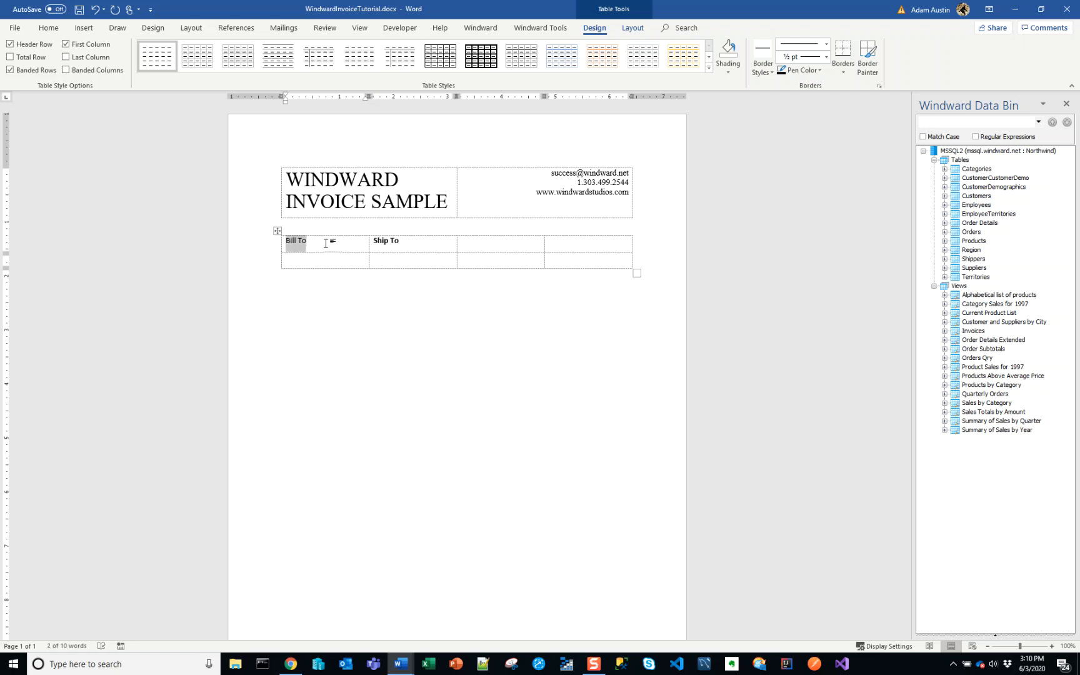
click(325, 243)
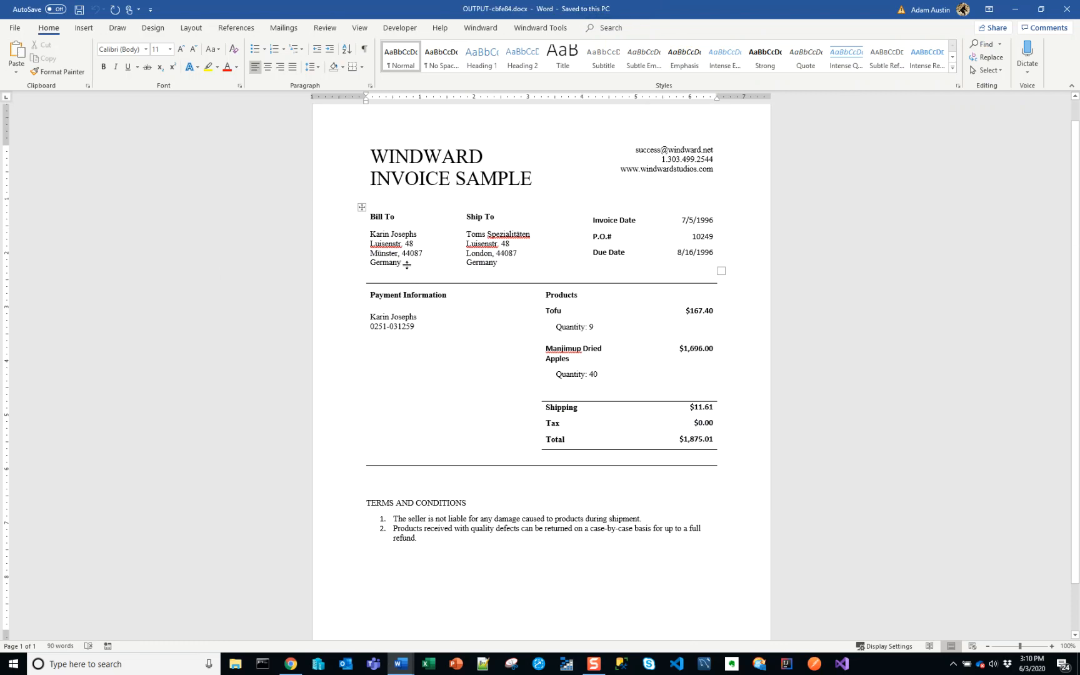
Step: Check the Bill To address block in the sample invoice and insert a Query tag before the template's "Bill To" heading
drag(371, 234, 374, 279)
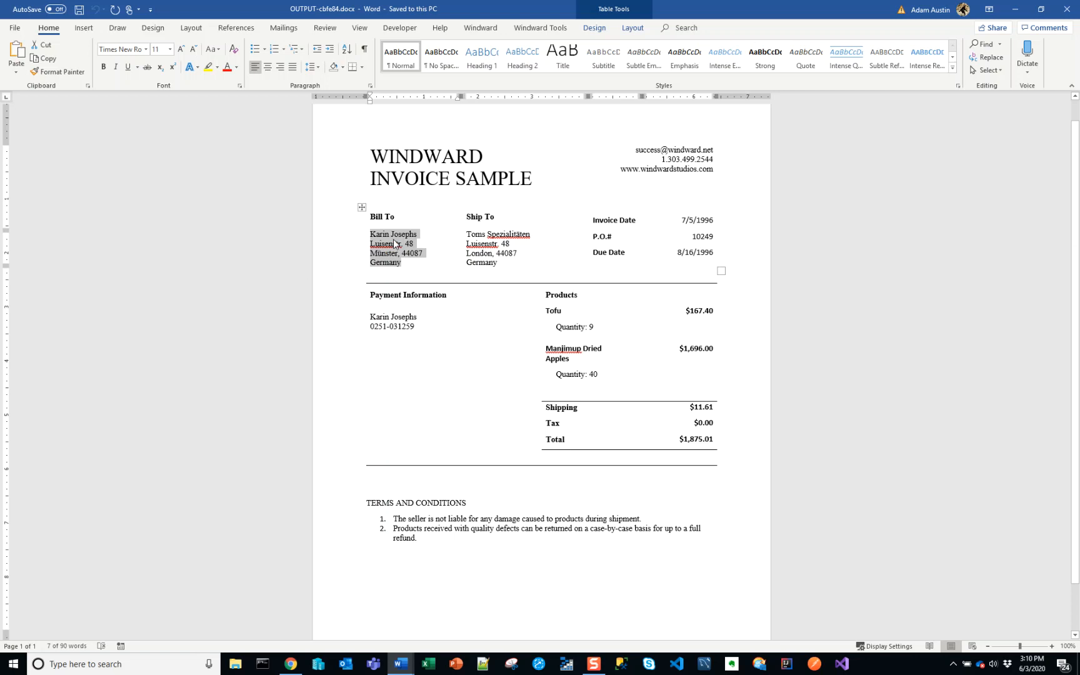
key(alt+Tab)
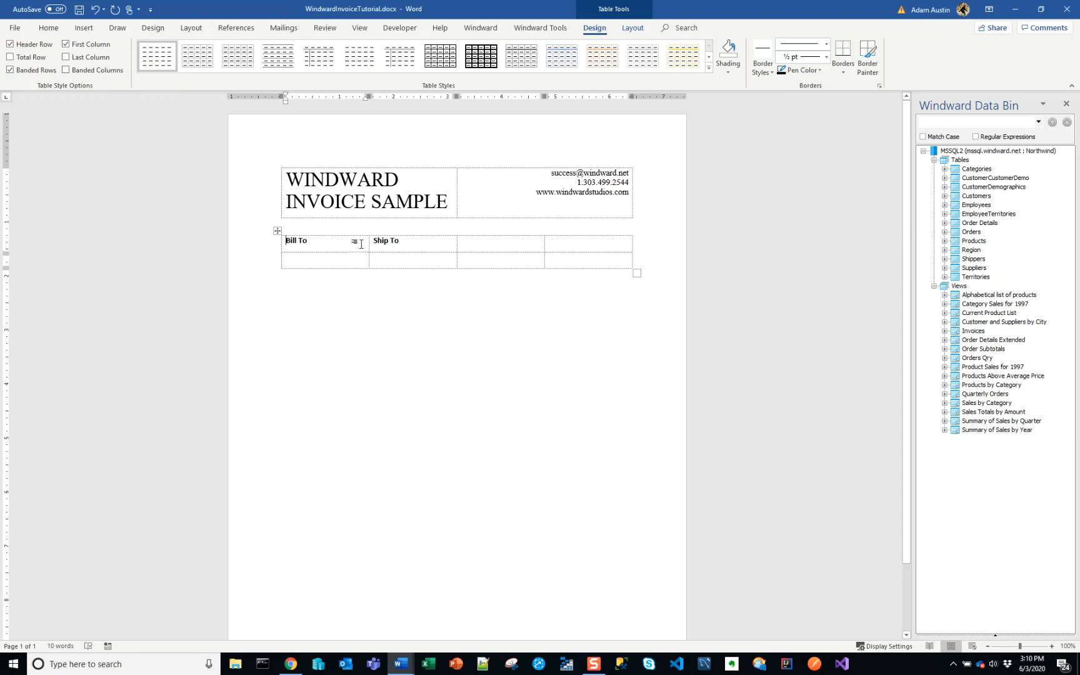
click(481, 27)
click(167, 62)
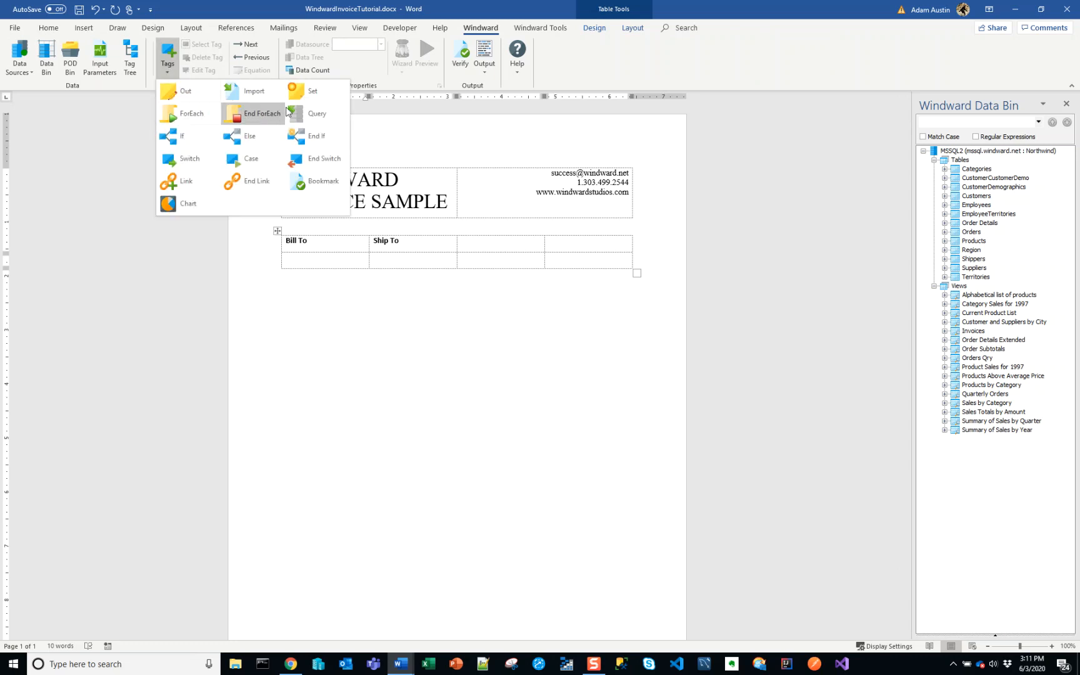
click(324, 106)
click(303, 241)
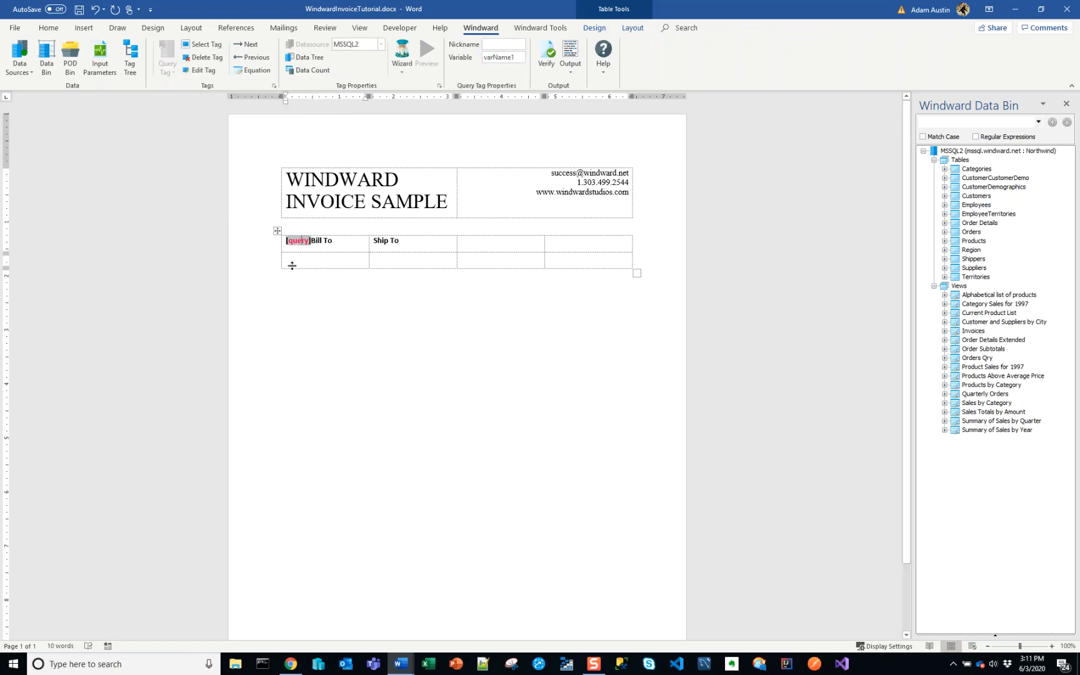
mouse_move(310, 242)
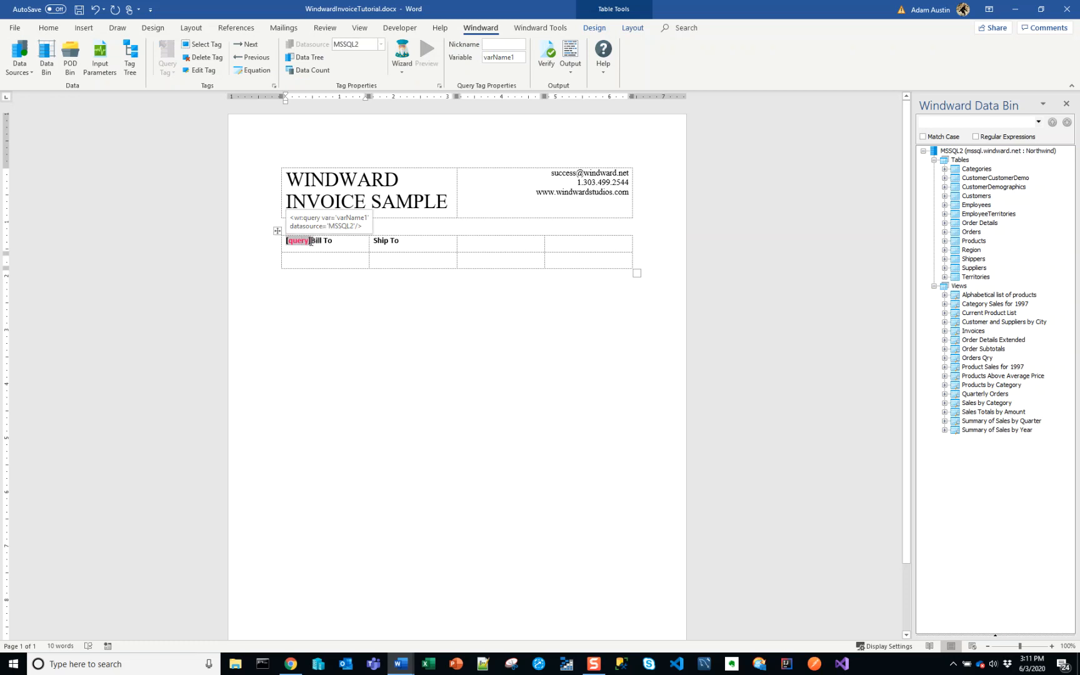
click(318, 243)
click(300, 243)
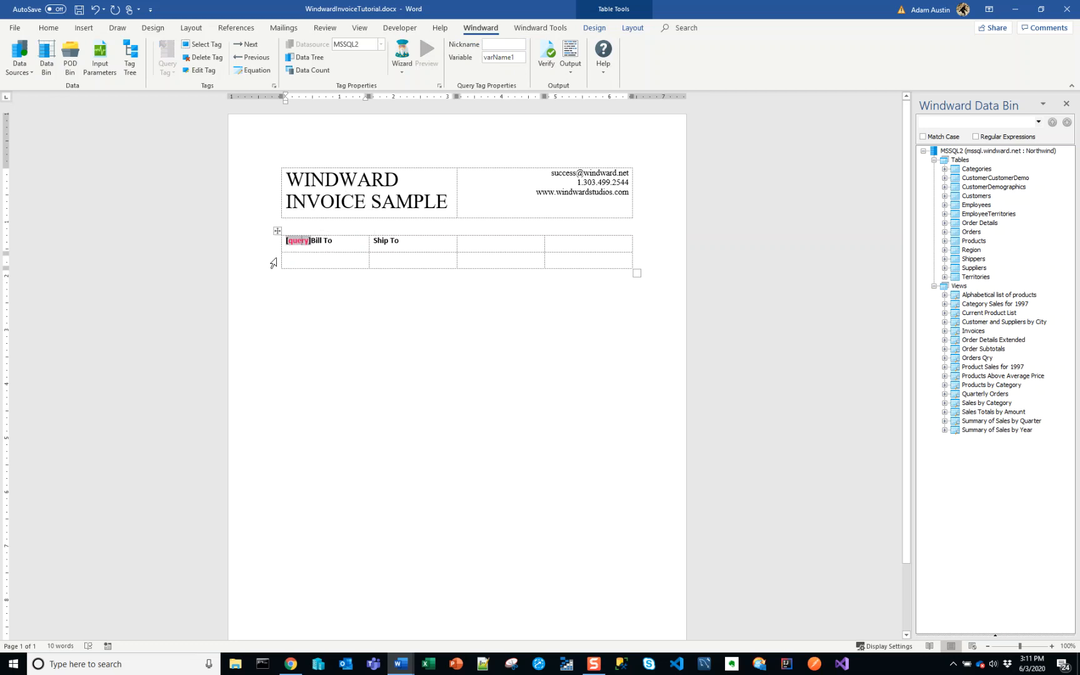
click(409, 69)
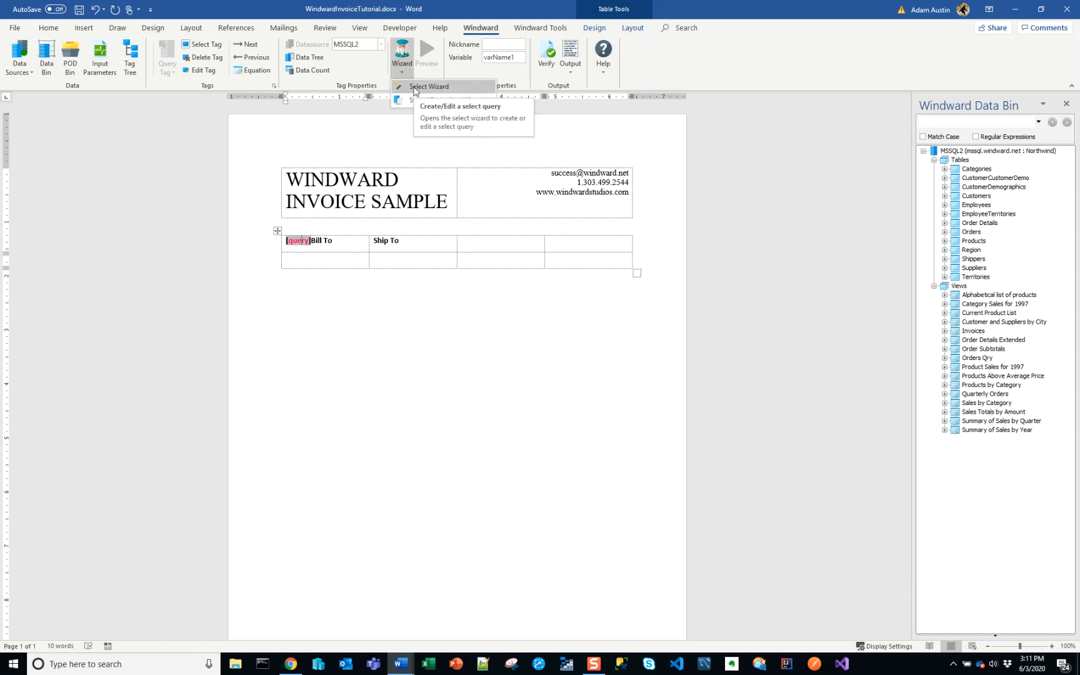
click(414, 87)
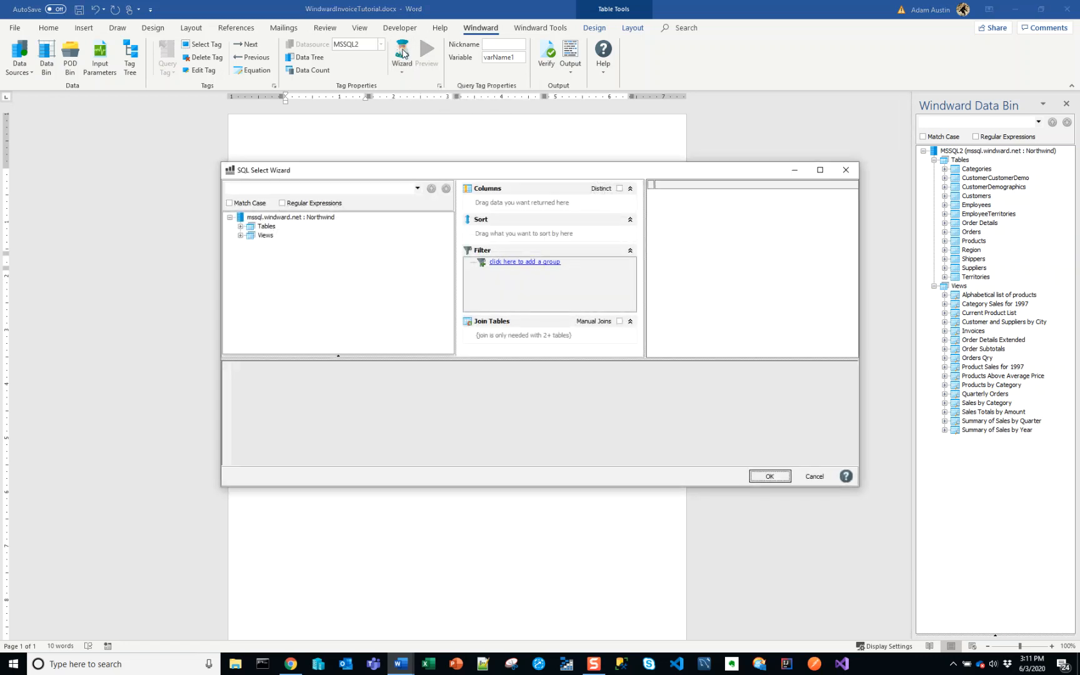
click(811, 476)
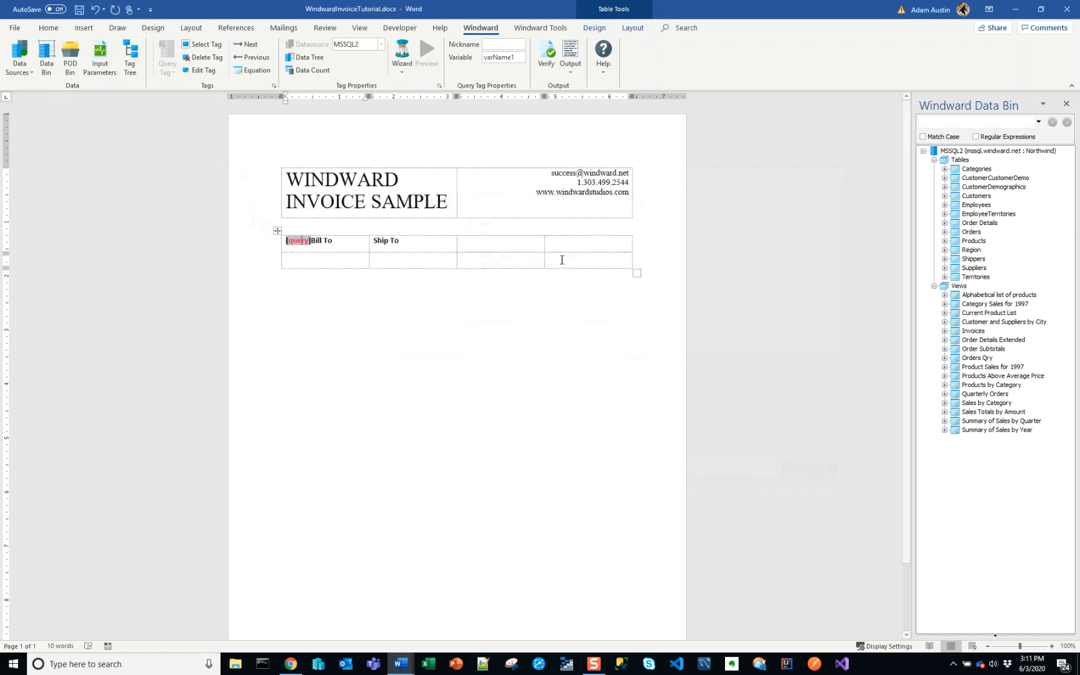
Step: Search the query's Select Wizard for "custo", expand the Customers table to examine its fields, and cancel the wizard
click(402, 51)
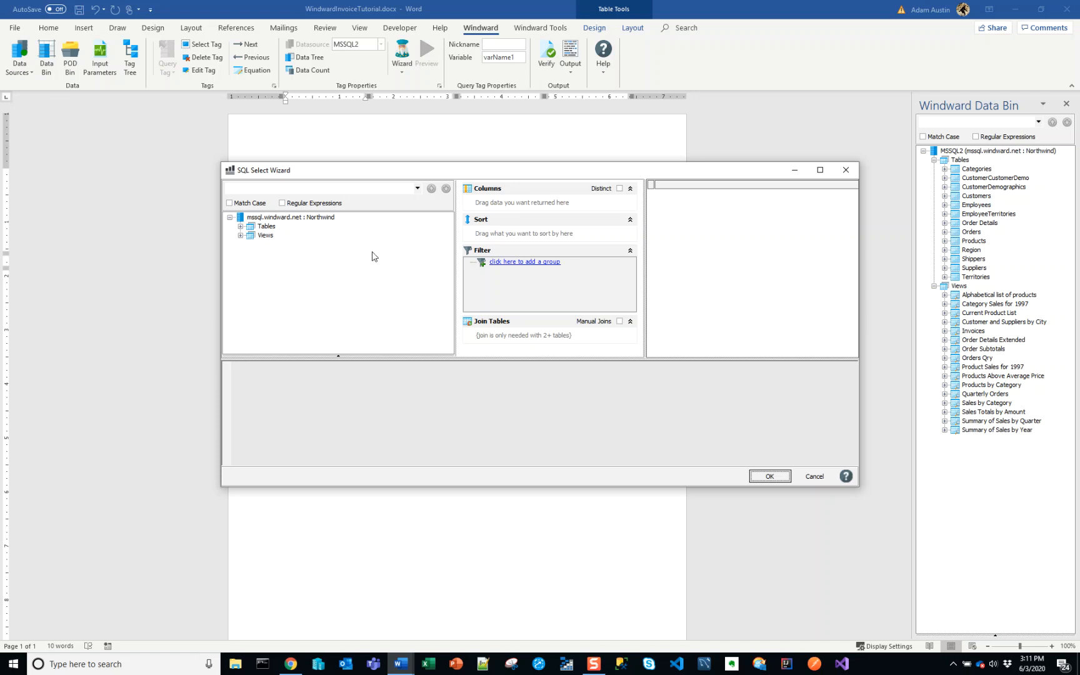
drag(366, 171, 416, 304)
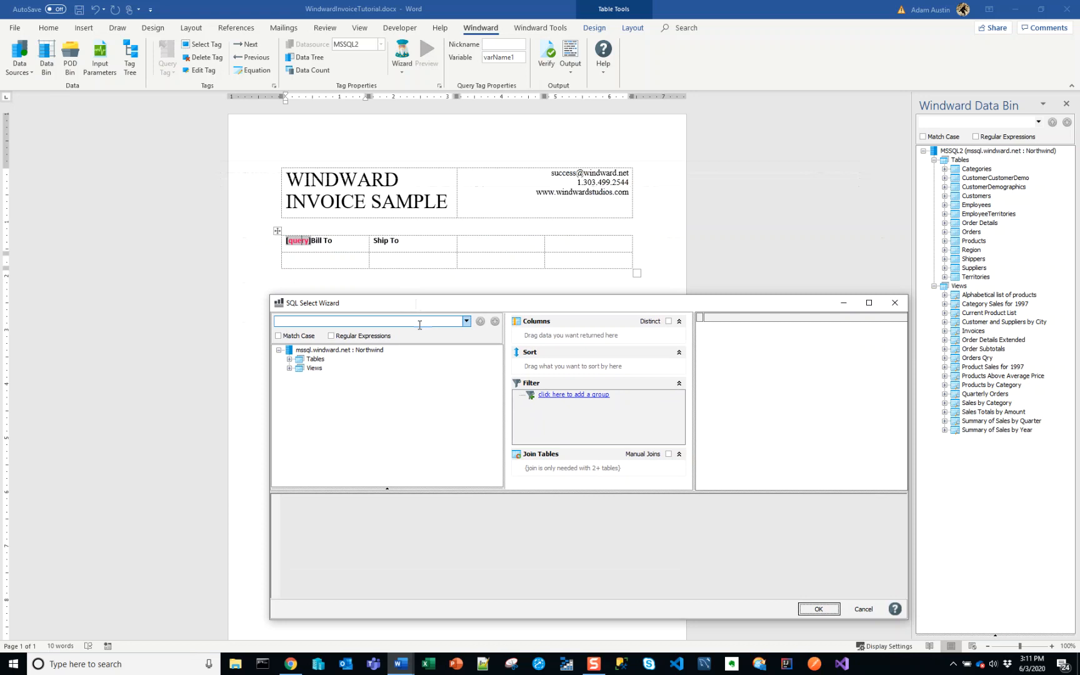
click(417, 324)
text(cu)
key(Return)
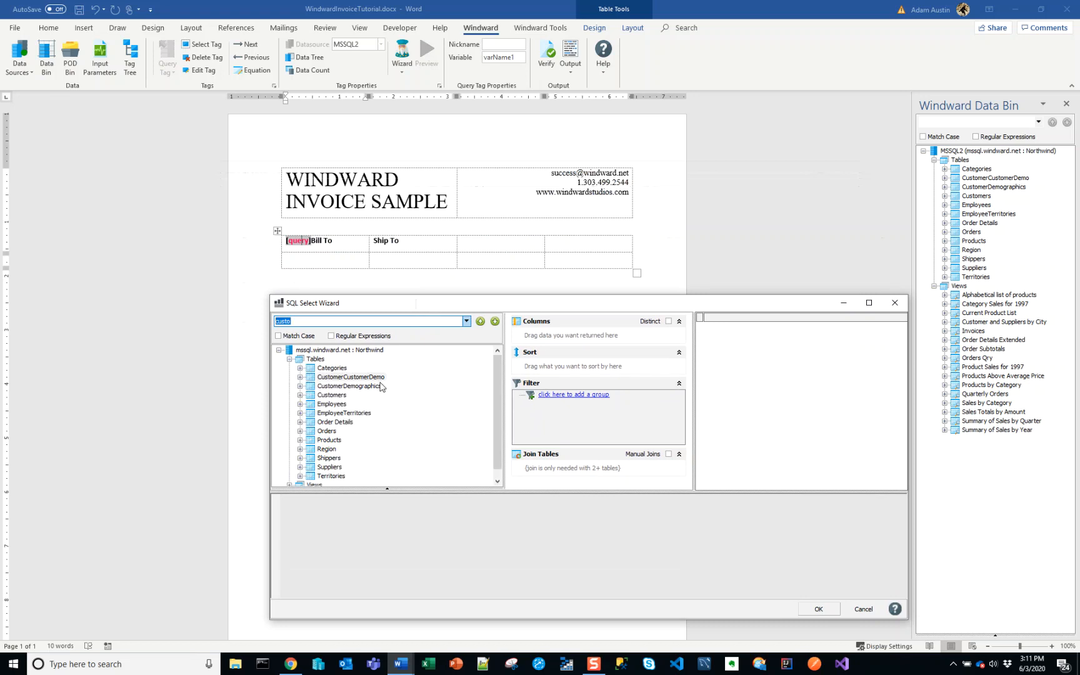
key(Return)
key(Return)
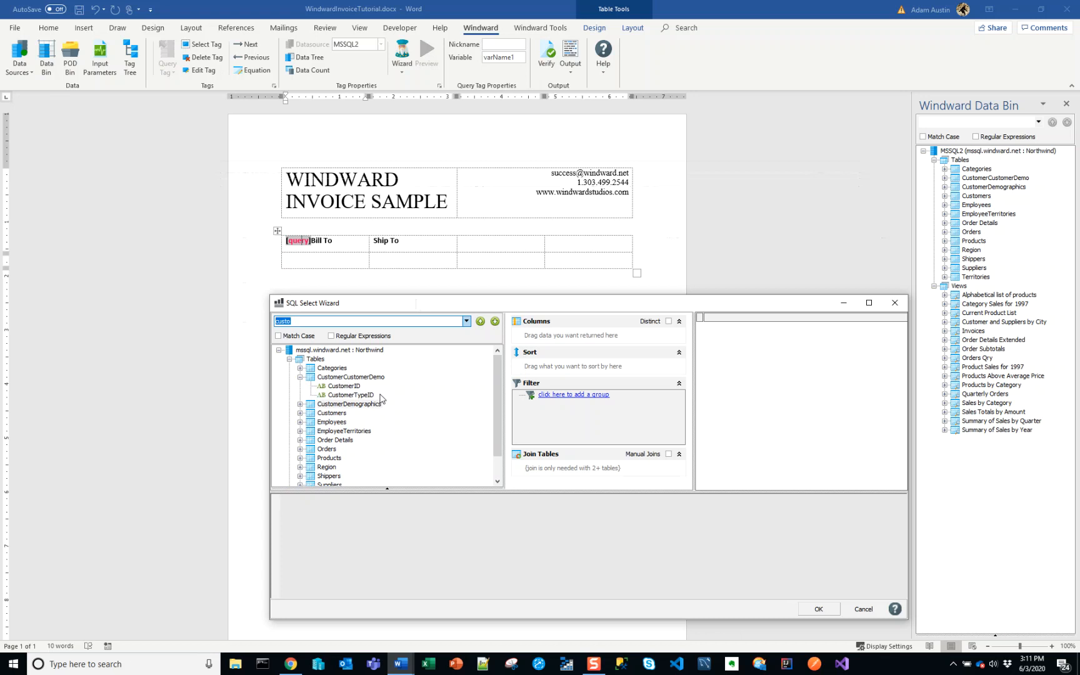
key(Return)
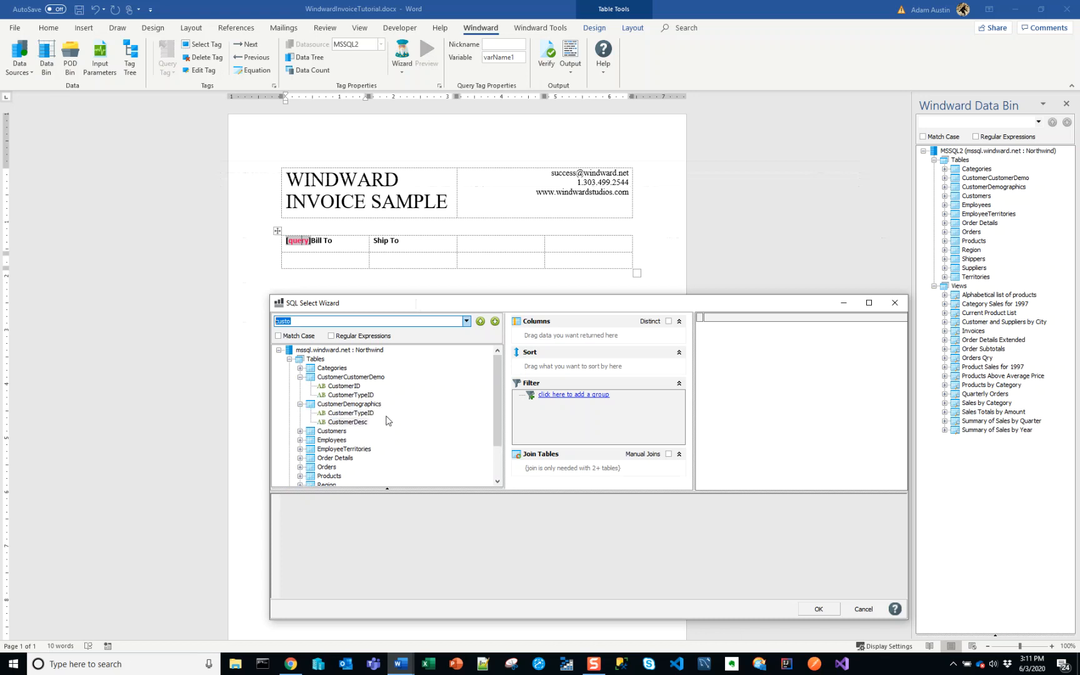
double_click(305, 431)
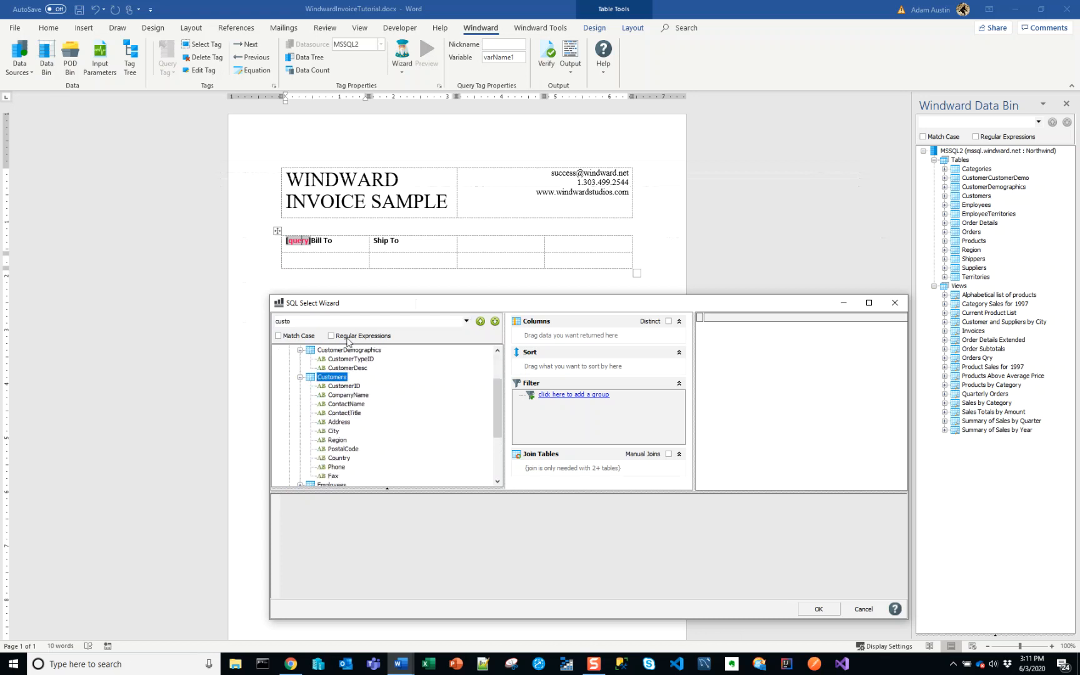
drag(369, 310, 336, 186)
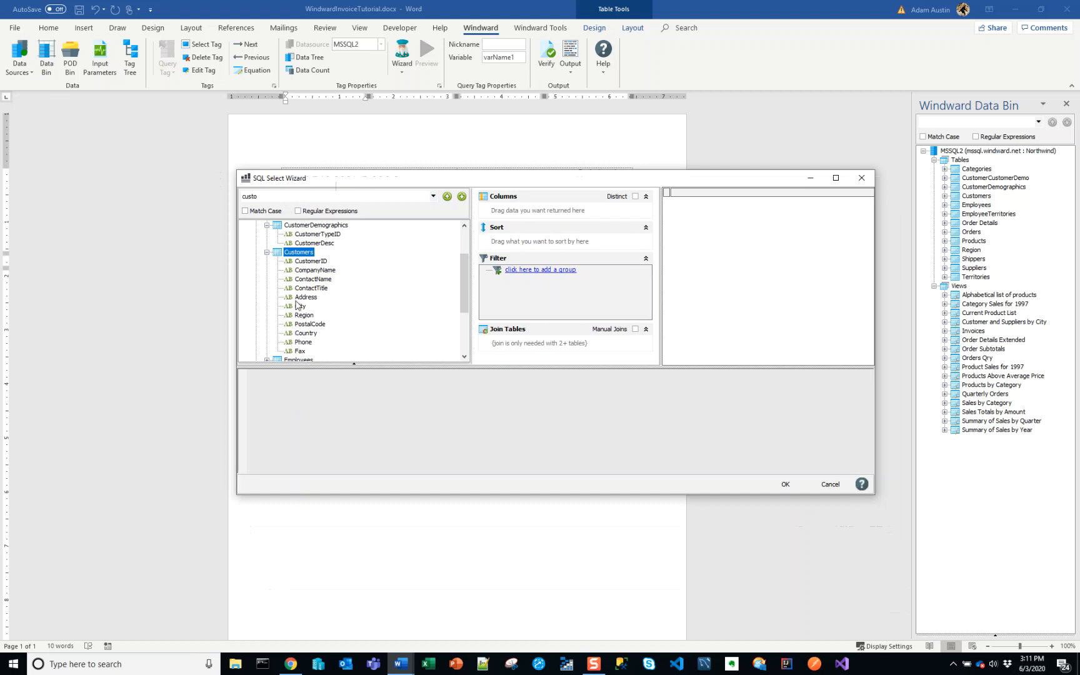
drag(383, 185, 351, 295)
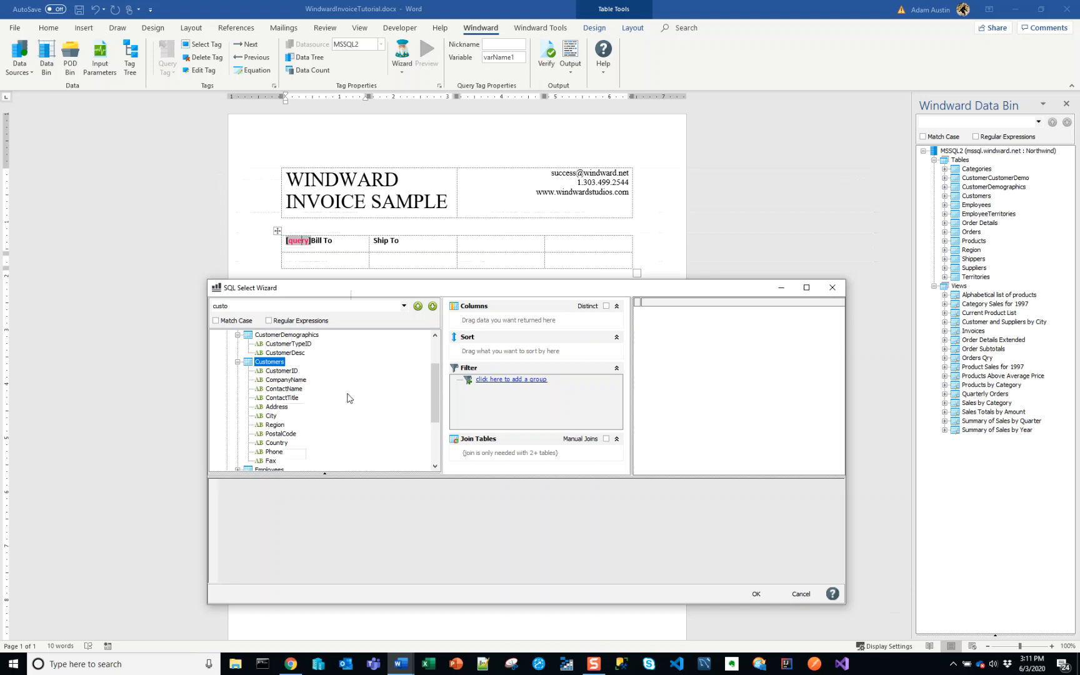
click(801, 593)
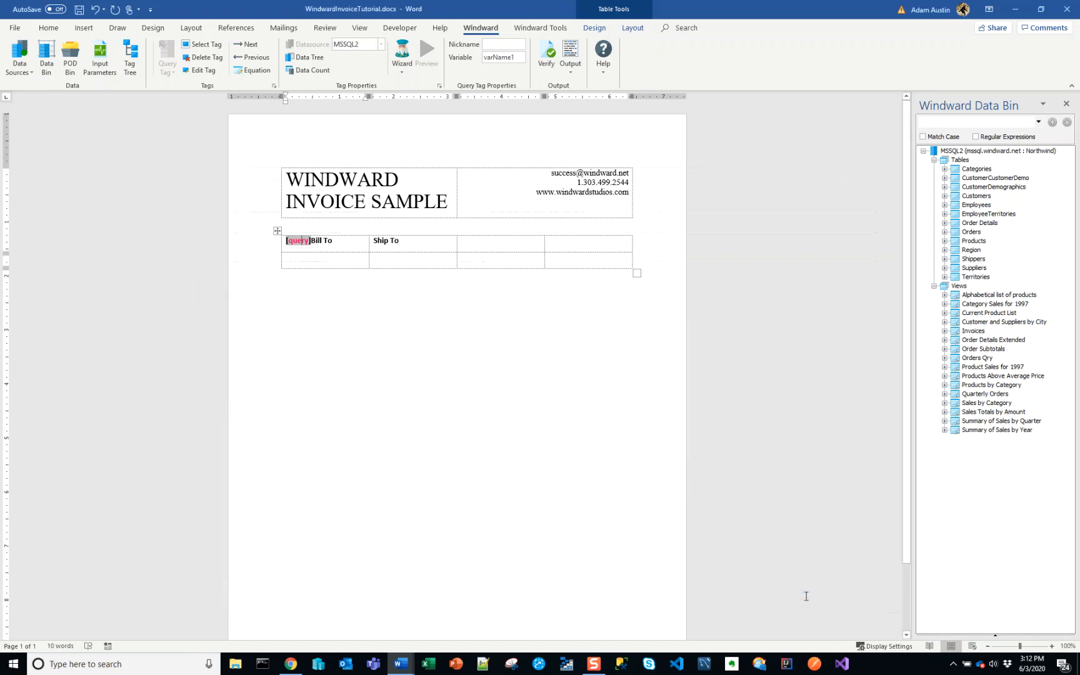
Step: Examine the name, street, city, postal code and country lines of the sample invoice's Bill To block, and return to the template
key(alt+Tab)
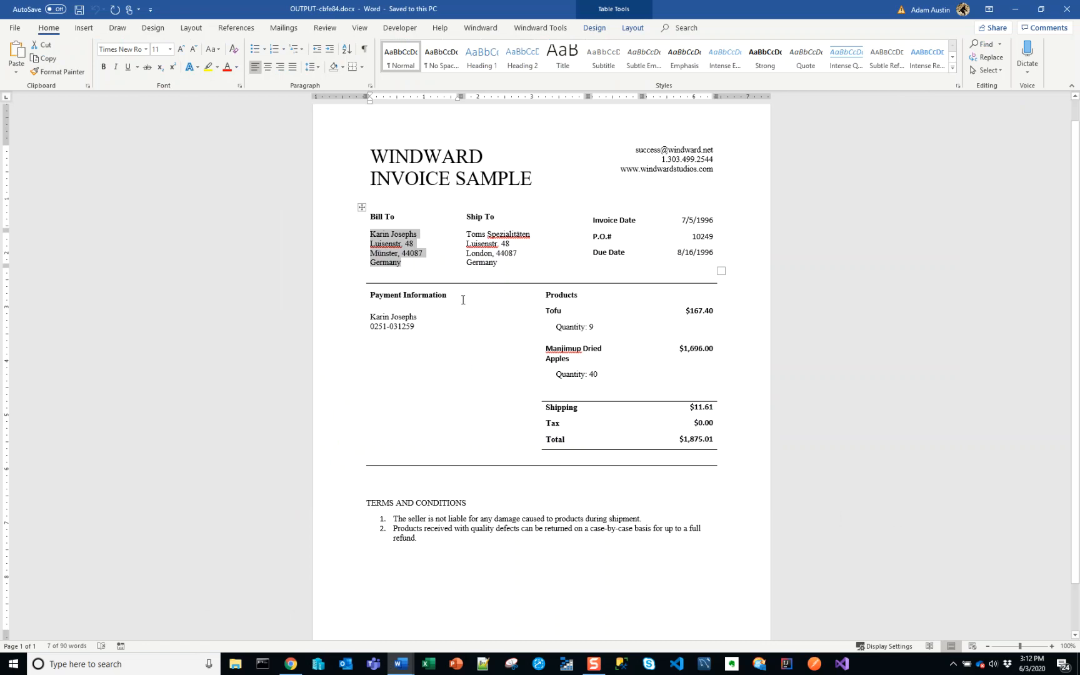
click(397, 268)
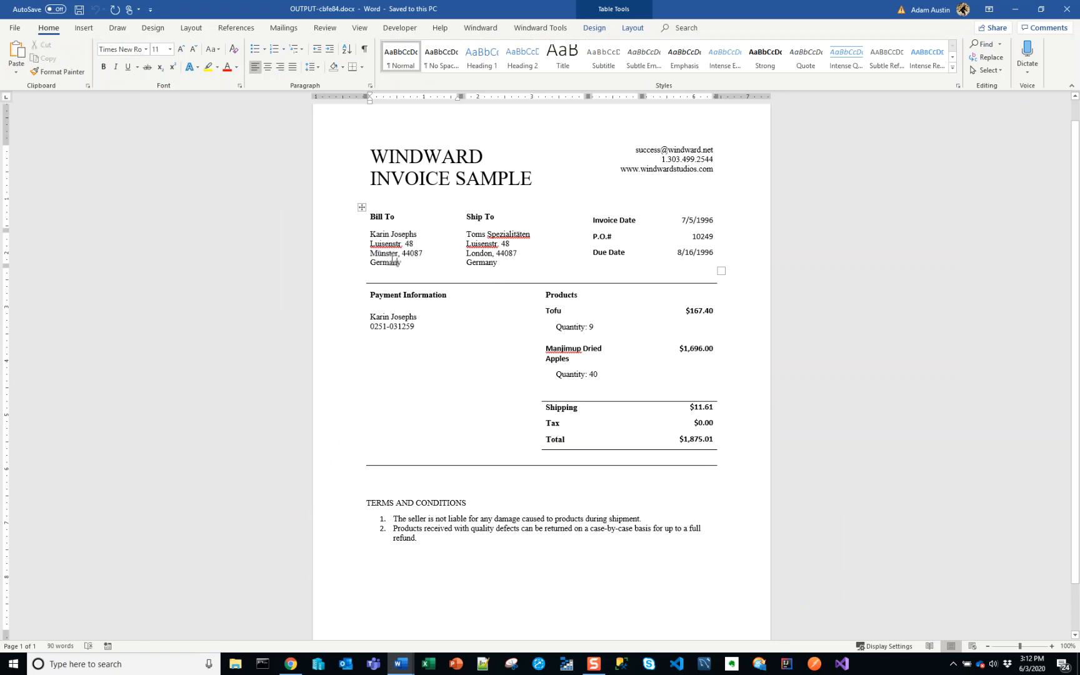
drag(370, 234, 421, 256)
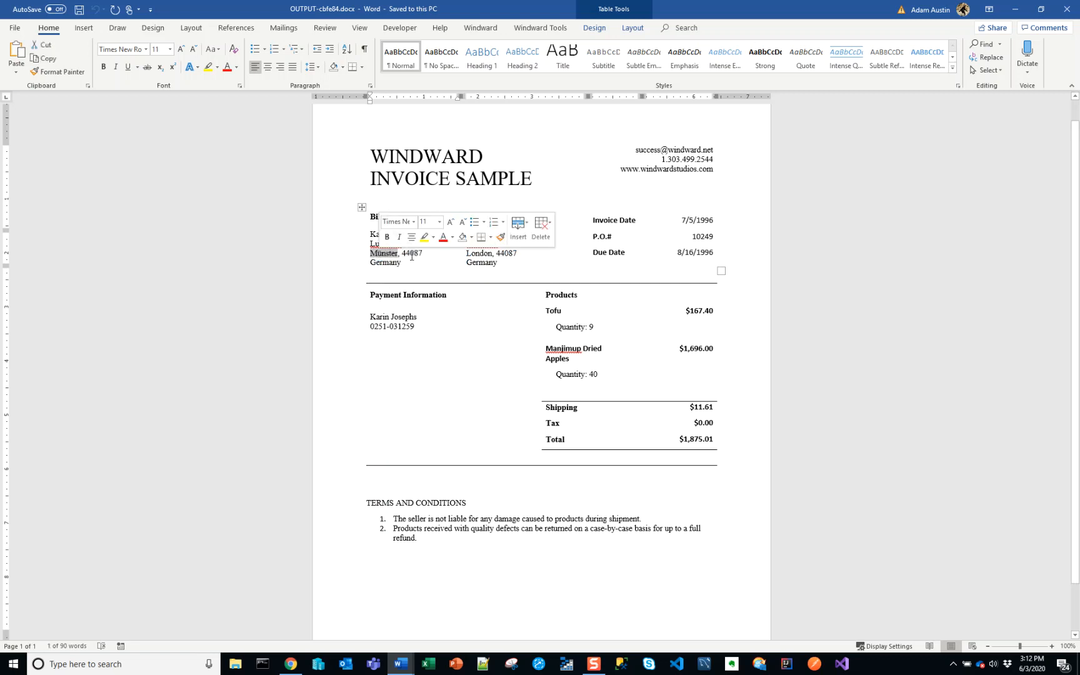
click(389, 262)
double_click(389, 261)
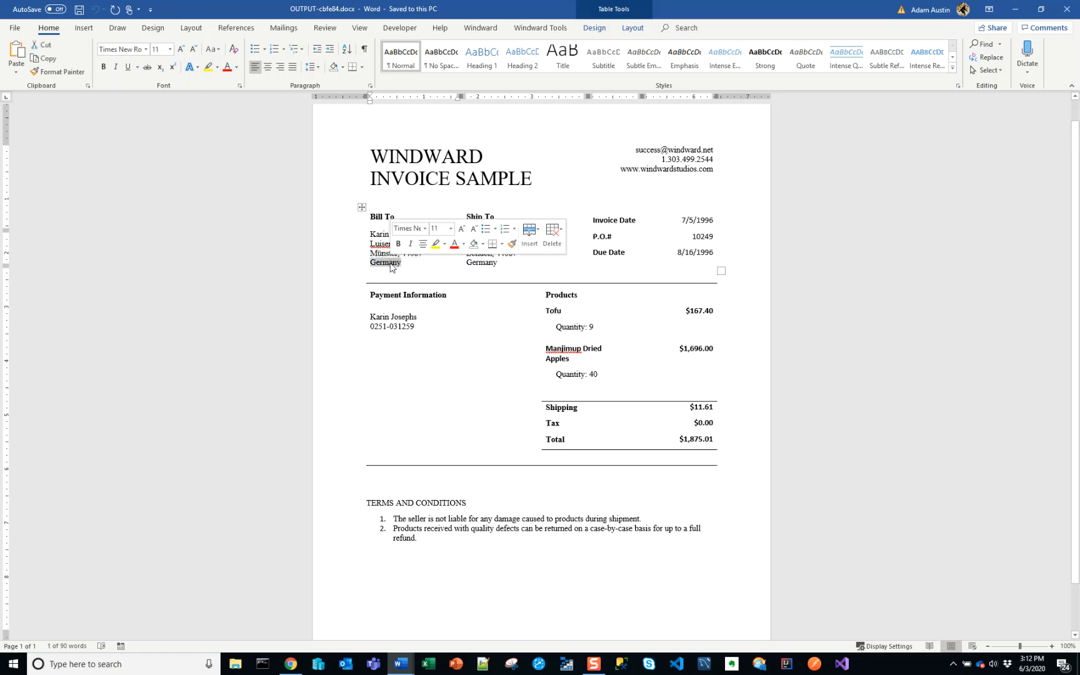
key(alt+Tab)
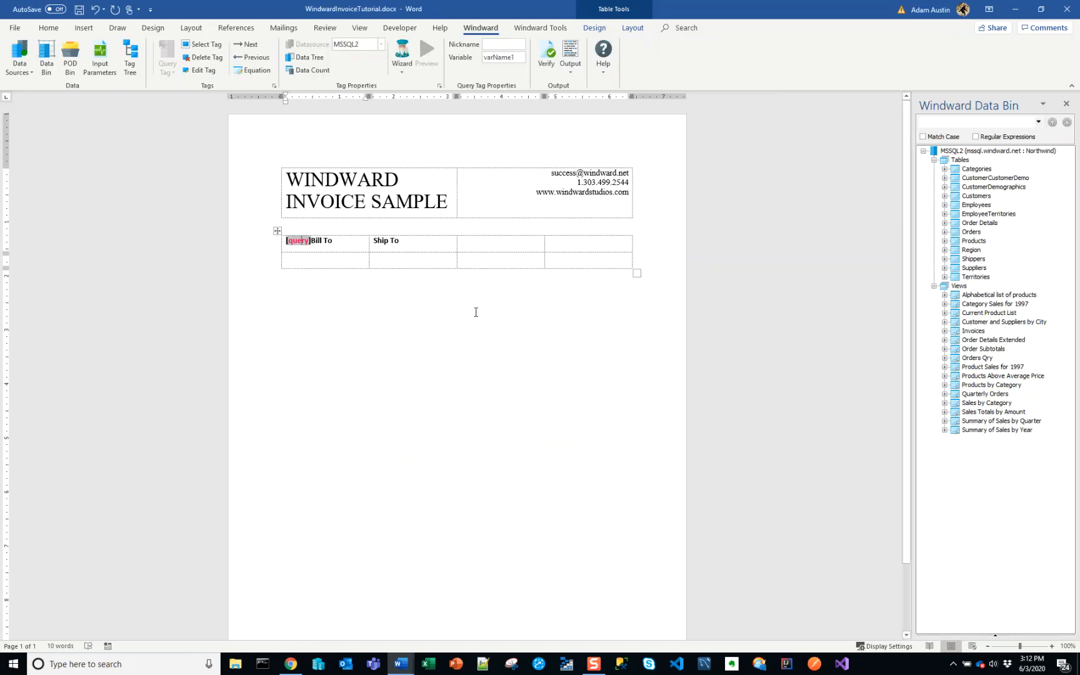
click(296, 248)
double_click(295, 248)
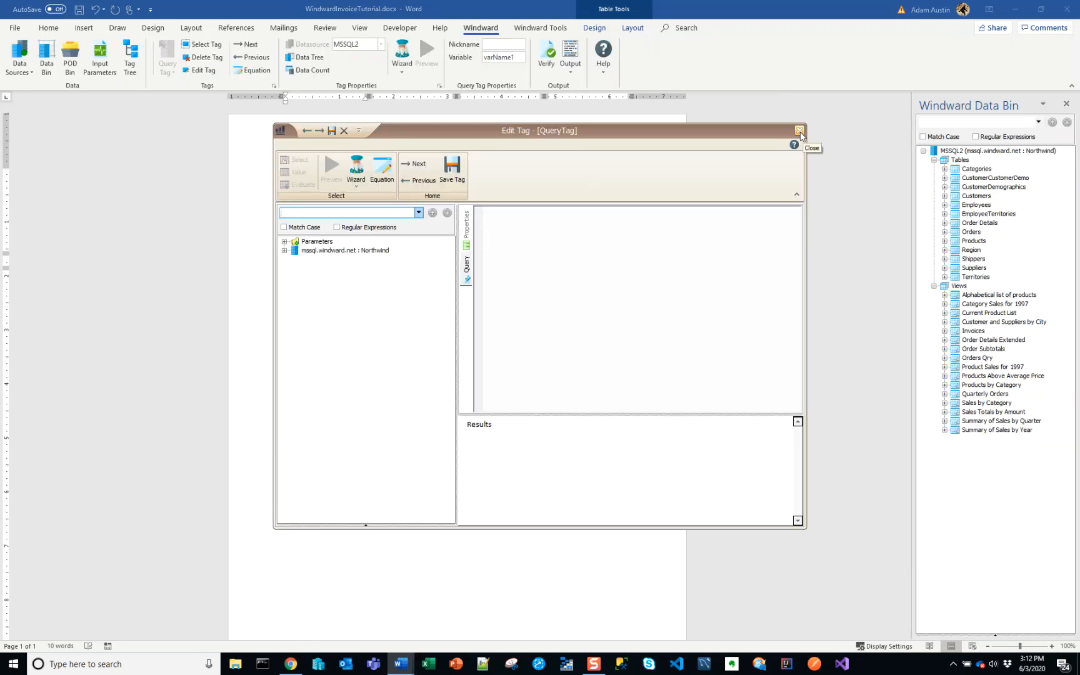
click(800, 131)
Step: Open the Bill To query's Select Wizard and add the Customers table's ContactName, Address, City and Region fields as returned columns
click(402, 60)
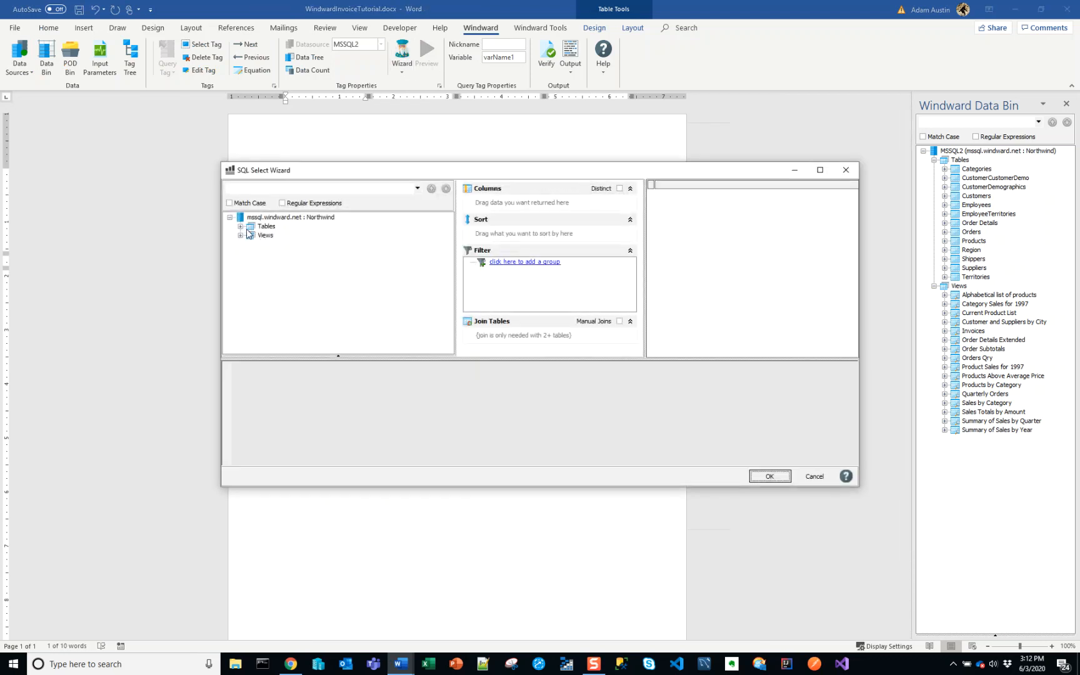
click(240, 227)
click(251, 262)
drag(297, 262, 495, 201)
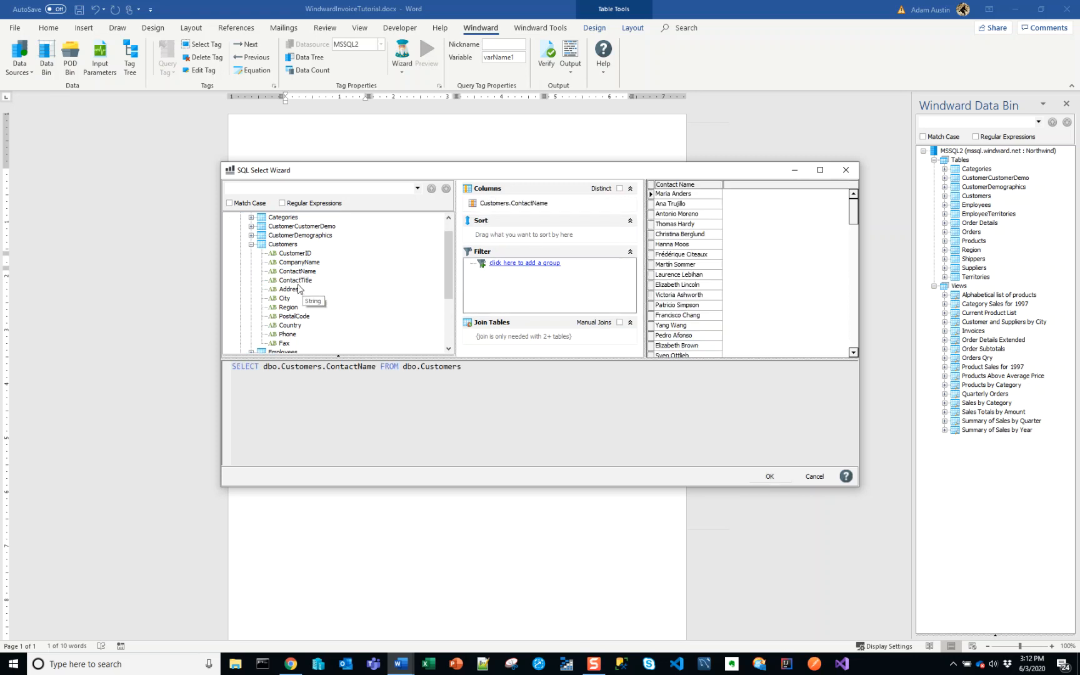
drag(298, 291, 501, 213)
drag(287, 300, 497, 220)
click(286, 307)
drag(285, 312, 495, 237)
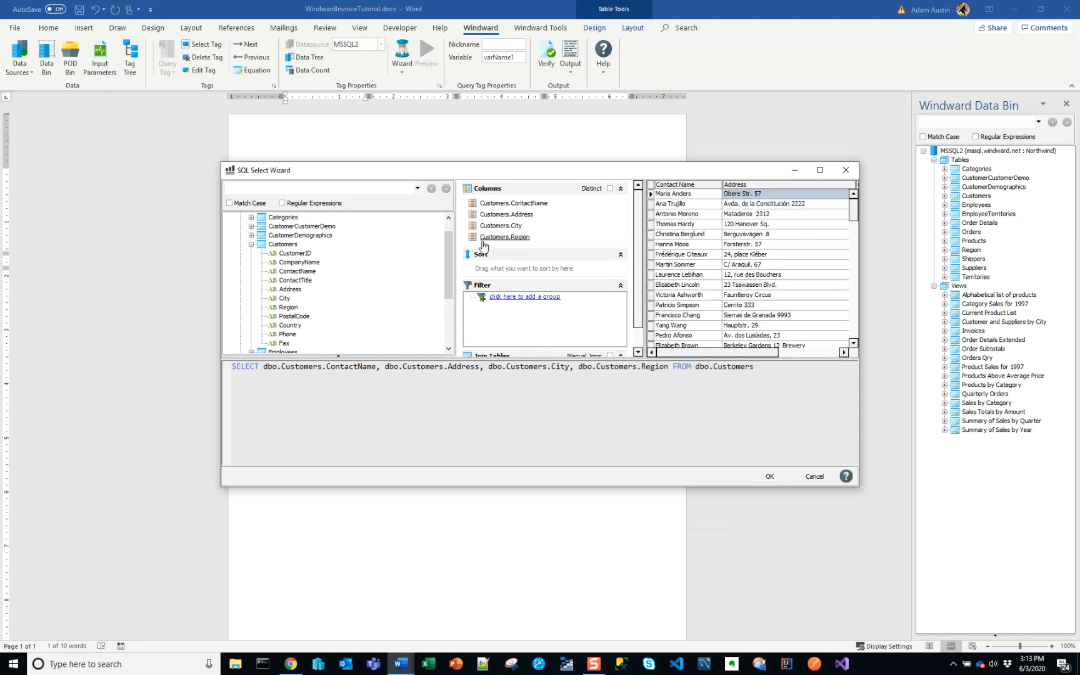
Step: Maximize the SQL Select Wizard and add the Customers table's PostalCode and Country fields to the returned columns
click(819, 170)
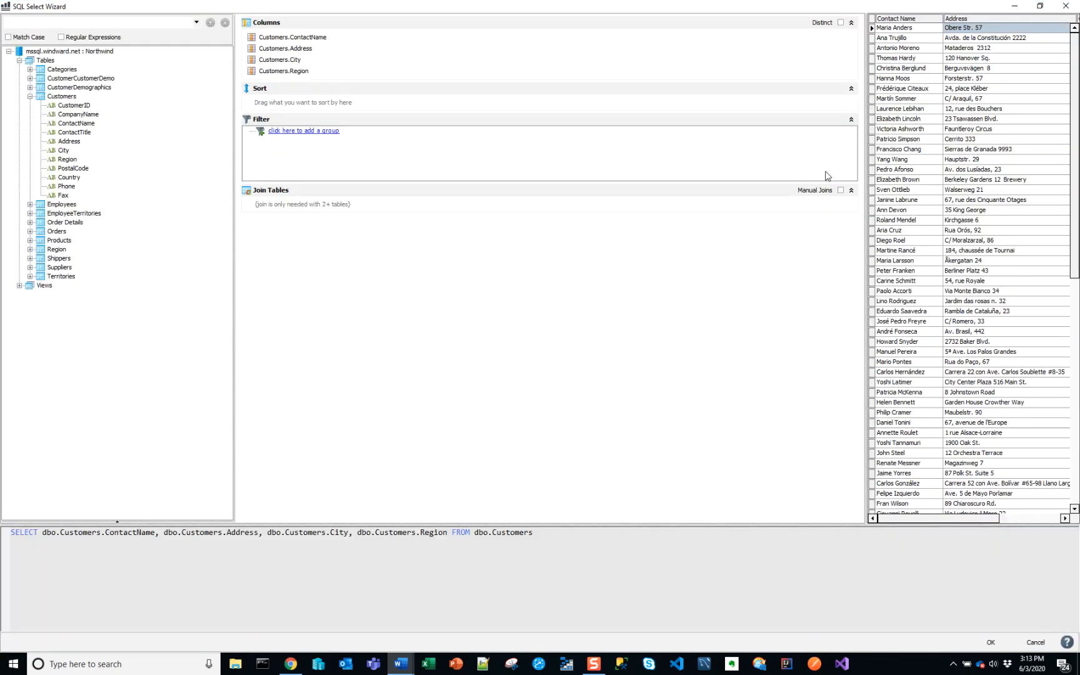
drag(65, 172, 278, 85)
drag(81, 178, 281, 92)
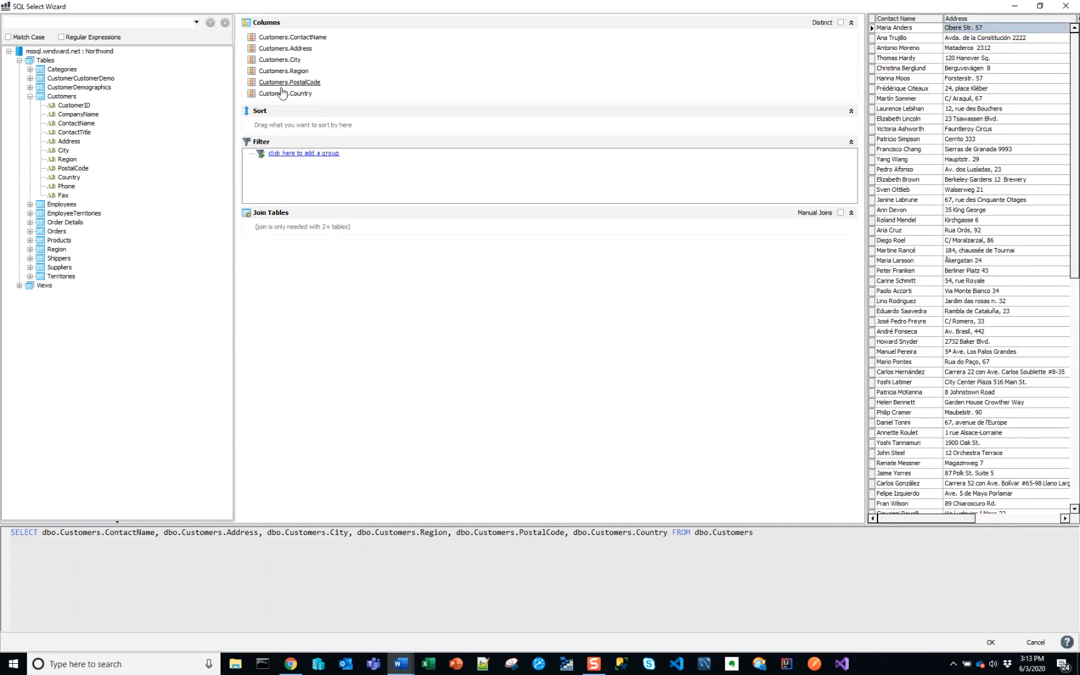
Step: Widen the query's results preview and compare the Region values of different customer rows
drag(866, 191, 486, 191)
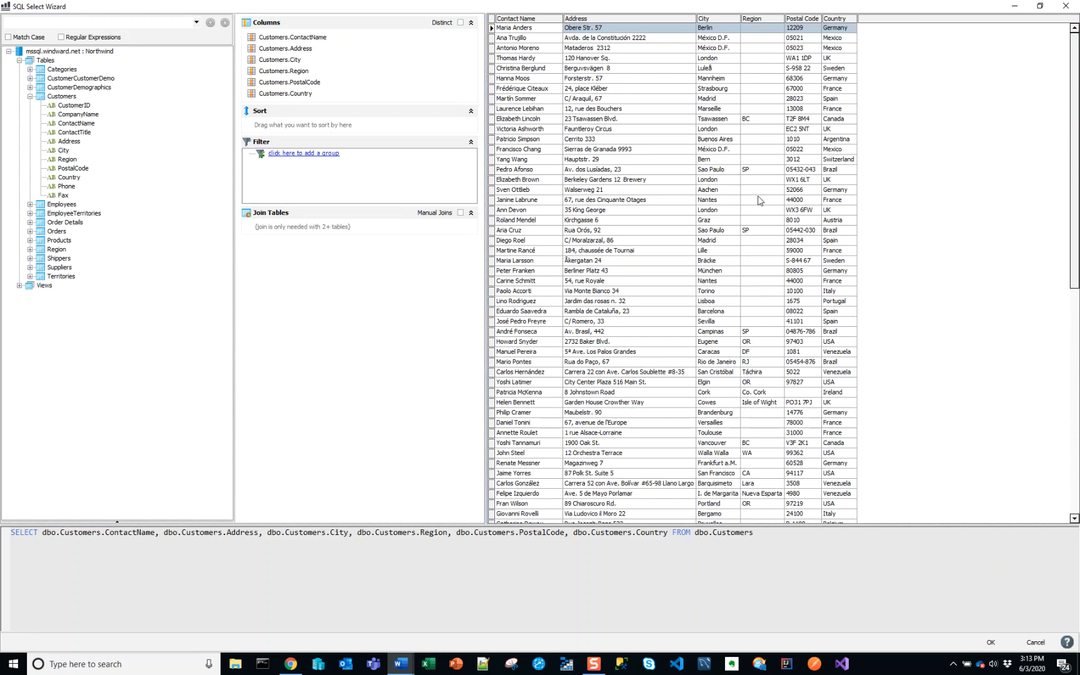
click(750, 32)
click(756, 108)
click(758, 31)
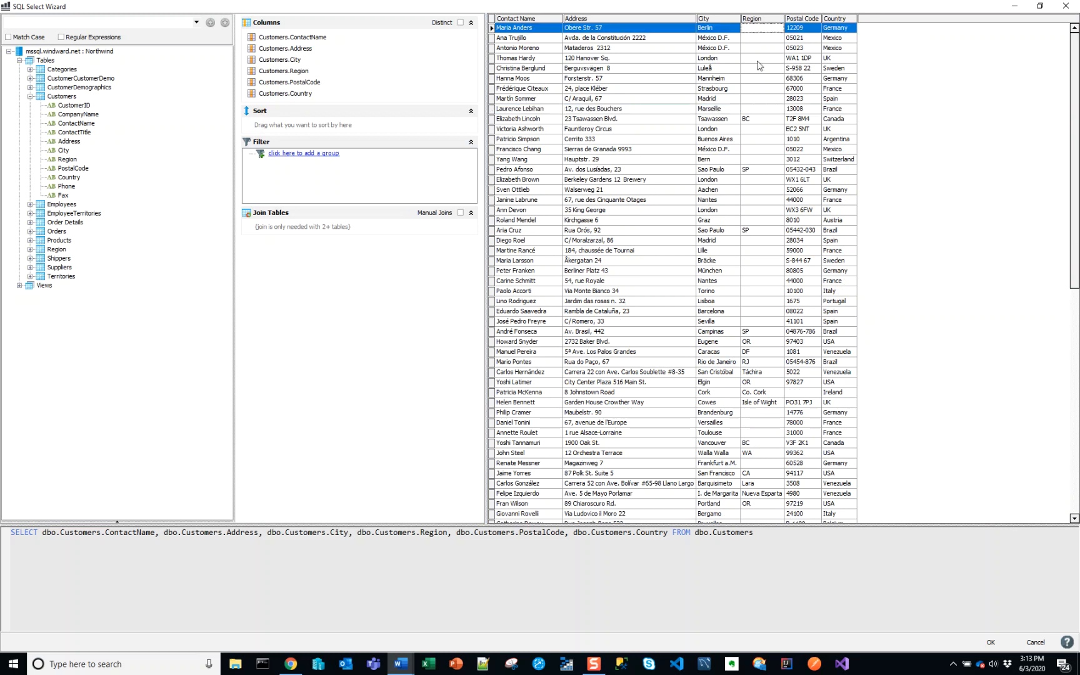
click(757, 108)
click(754, 122)
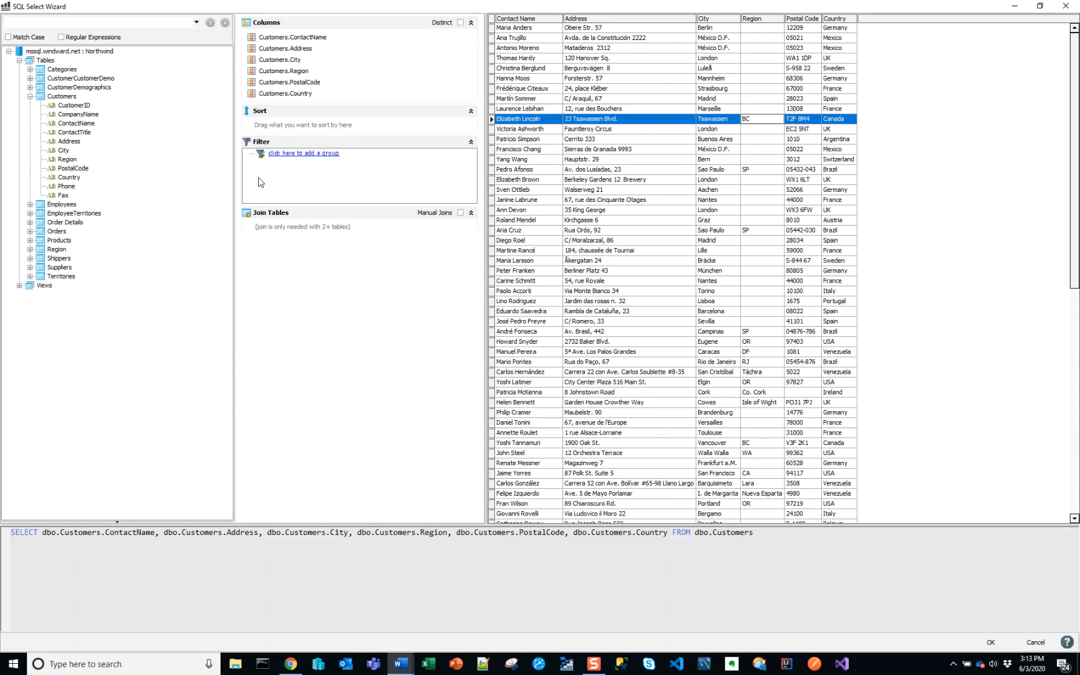
mouse_move(280, 168)
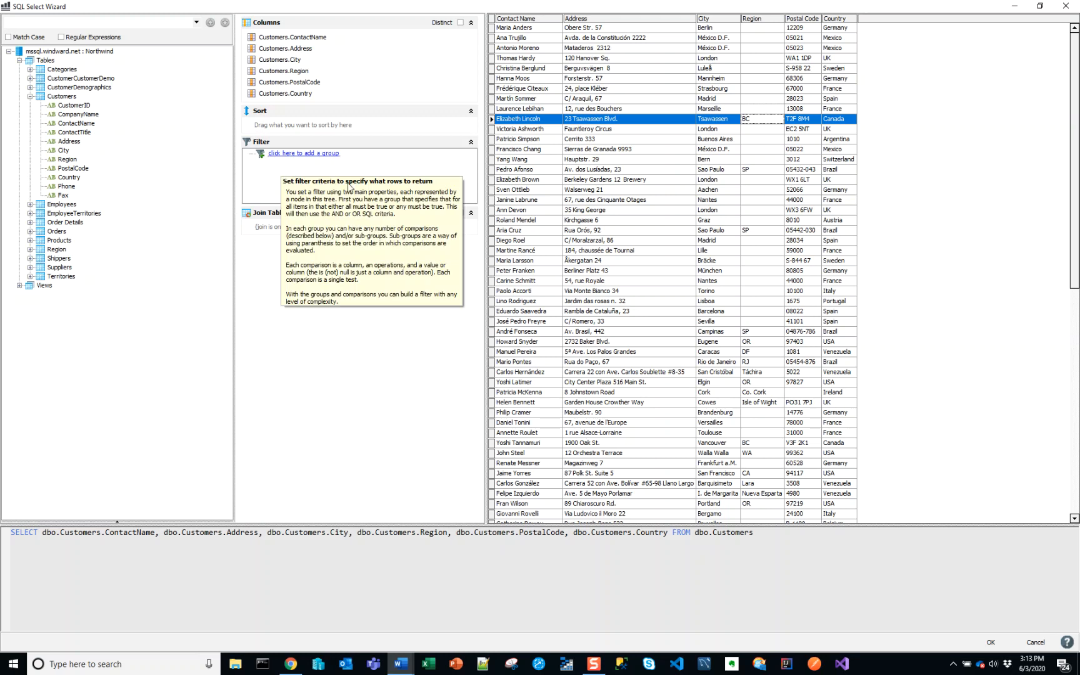
click(329, 155)
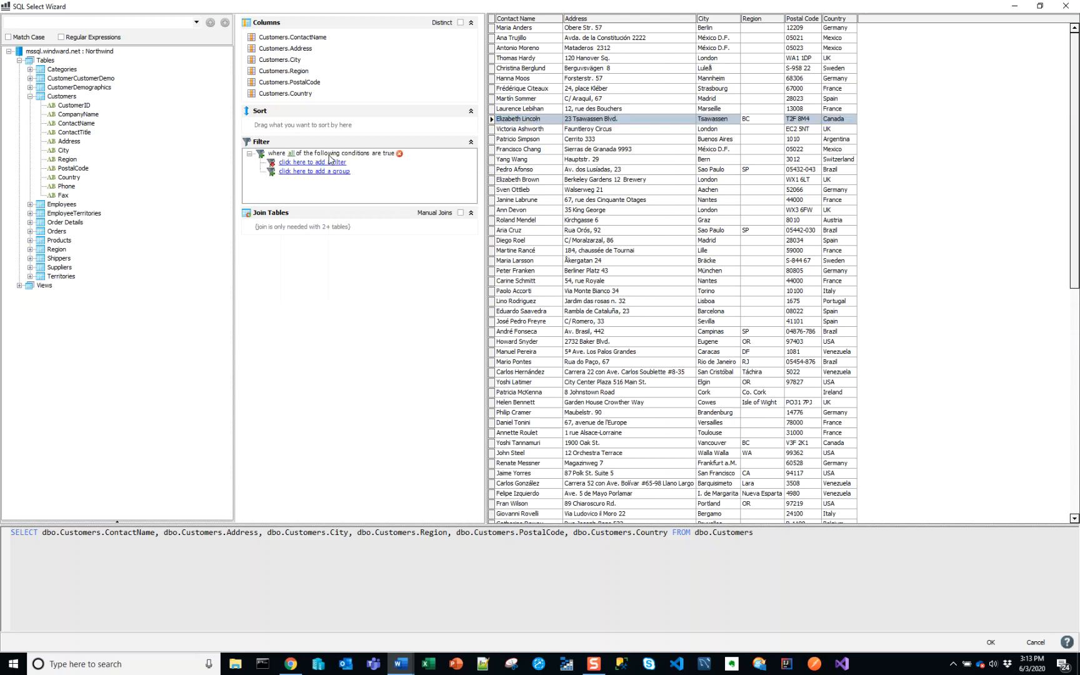
click(398, 155)
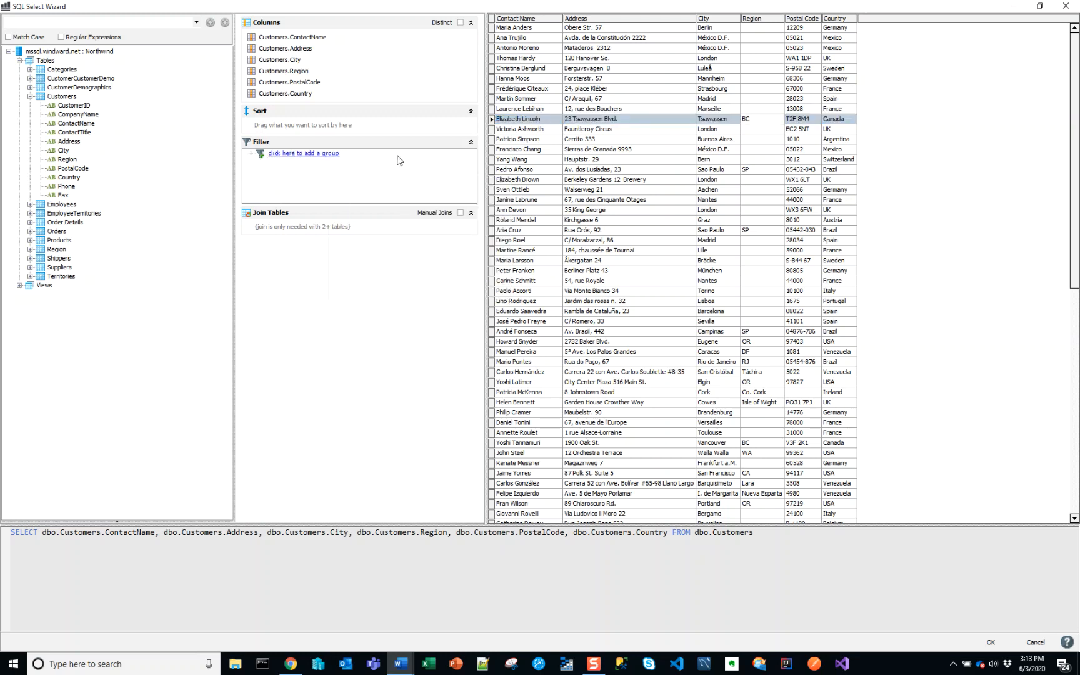
click(323, 154)
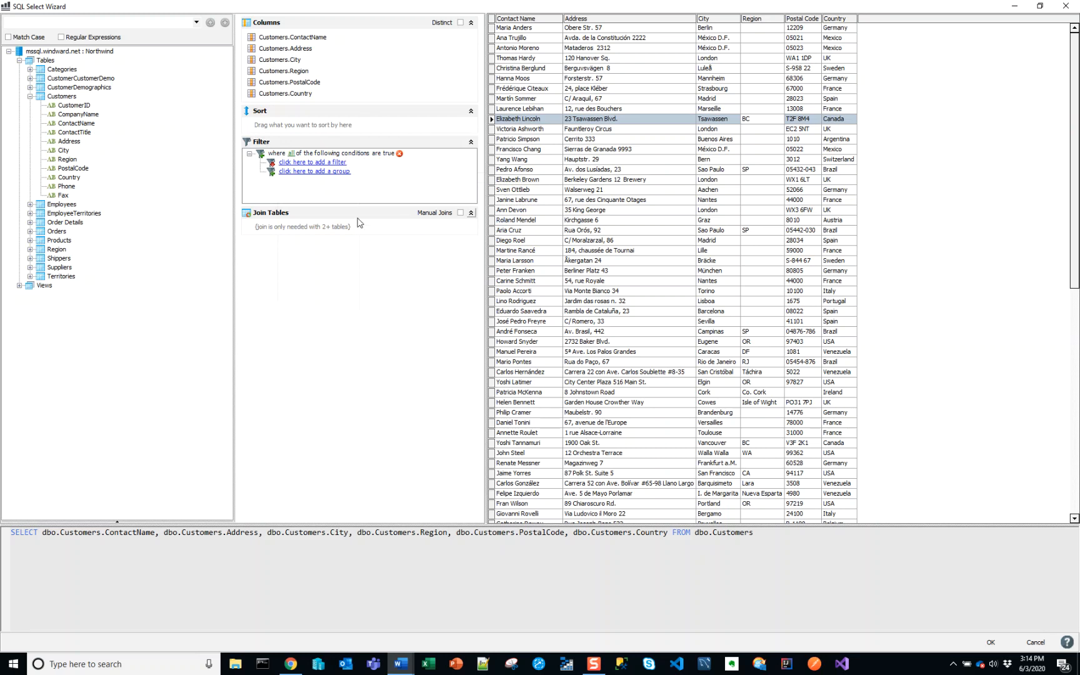
mouse_move(358, 223)
mouse_move(299, 185)
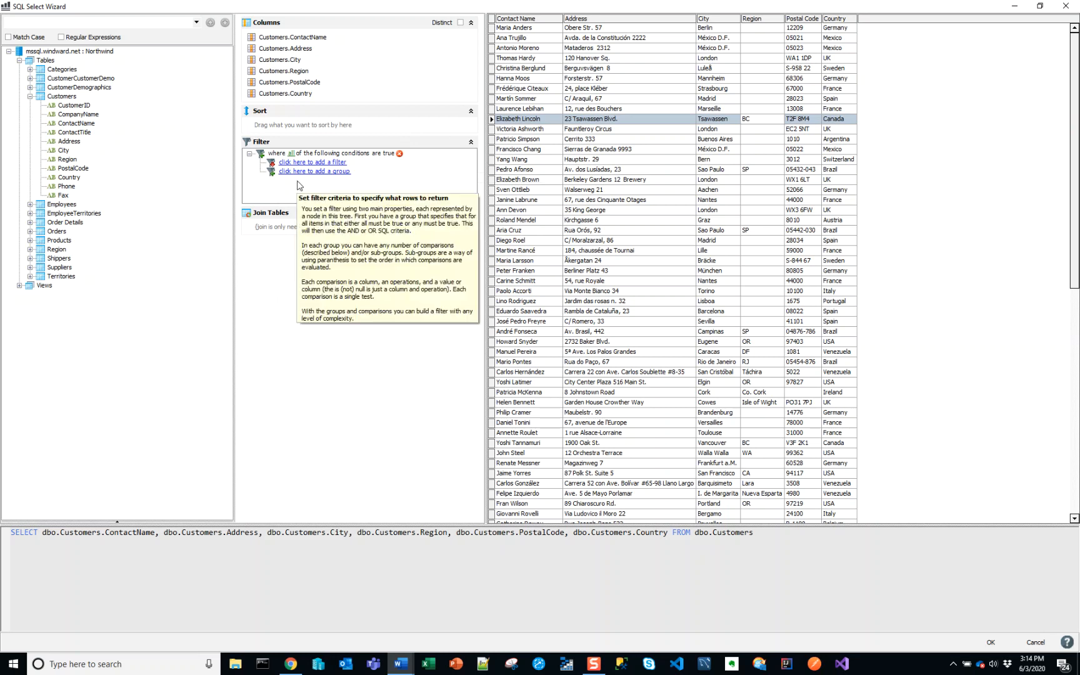
Step: Accept the Customers query for the tag, check the sample invoice's Bill To block, and return to the template
click(1004, 645)
key(alt+Tab)
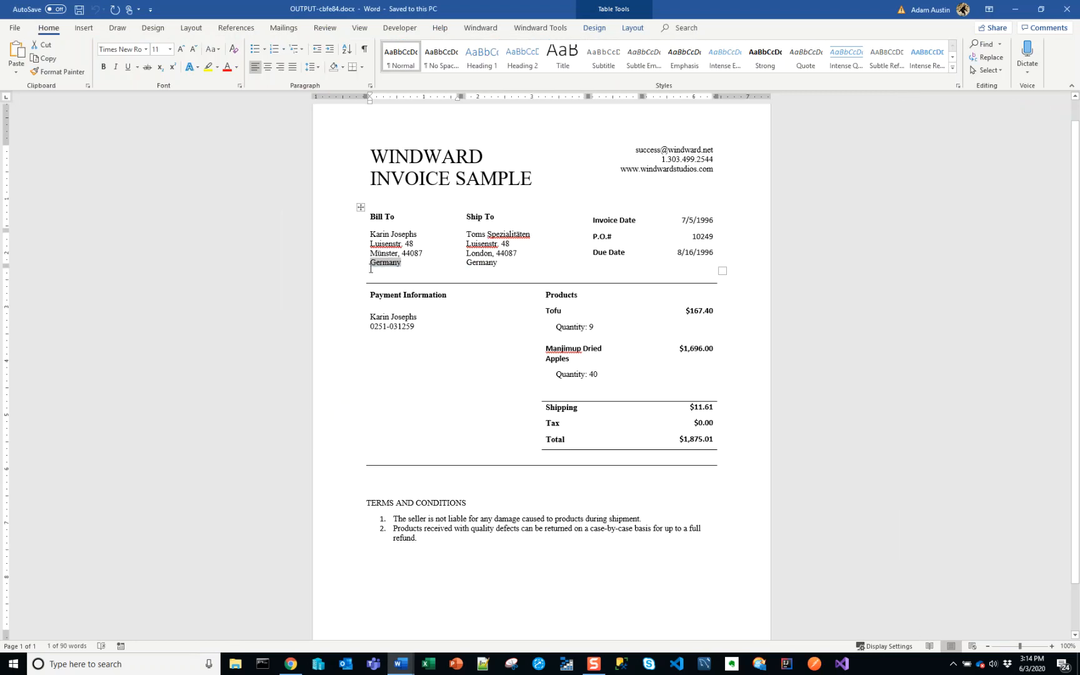
key(alt+Tab)
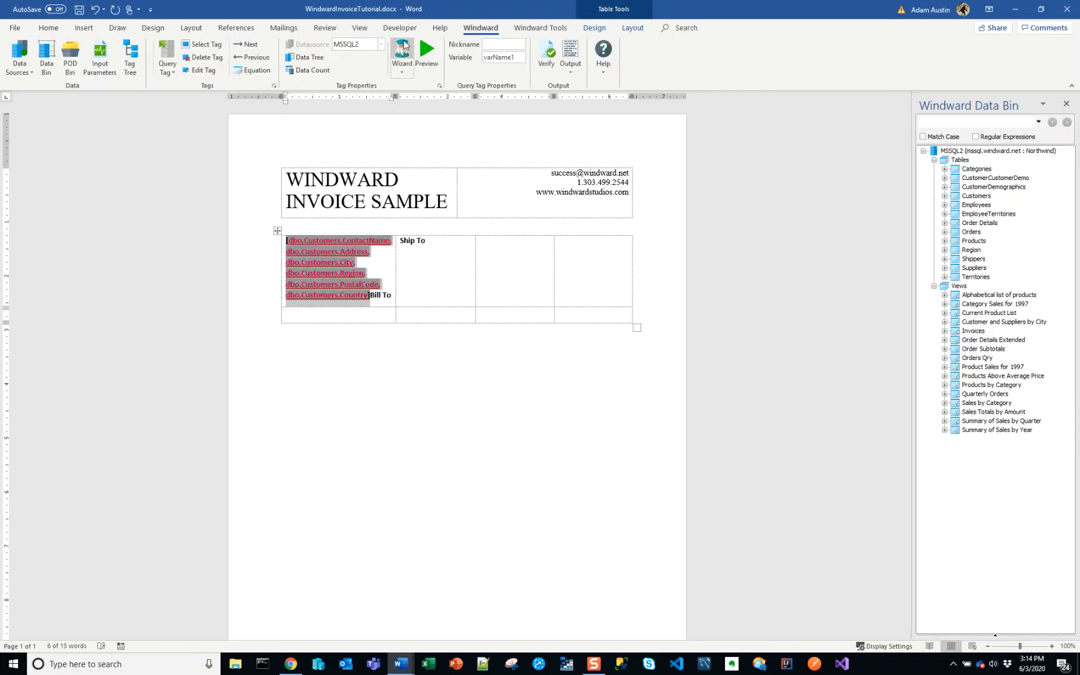
Step: Reopen the query in the maximized Select Wizard and add a filter group containing one "equal to" condition
click(401, 50)
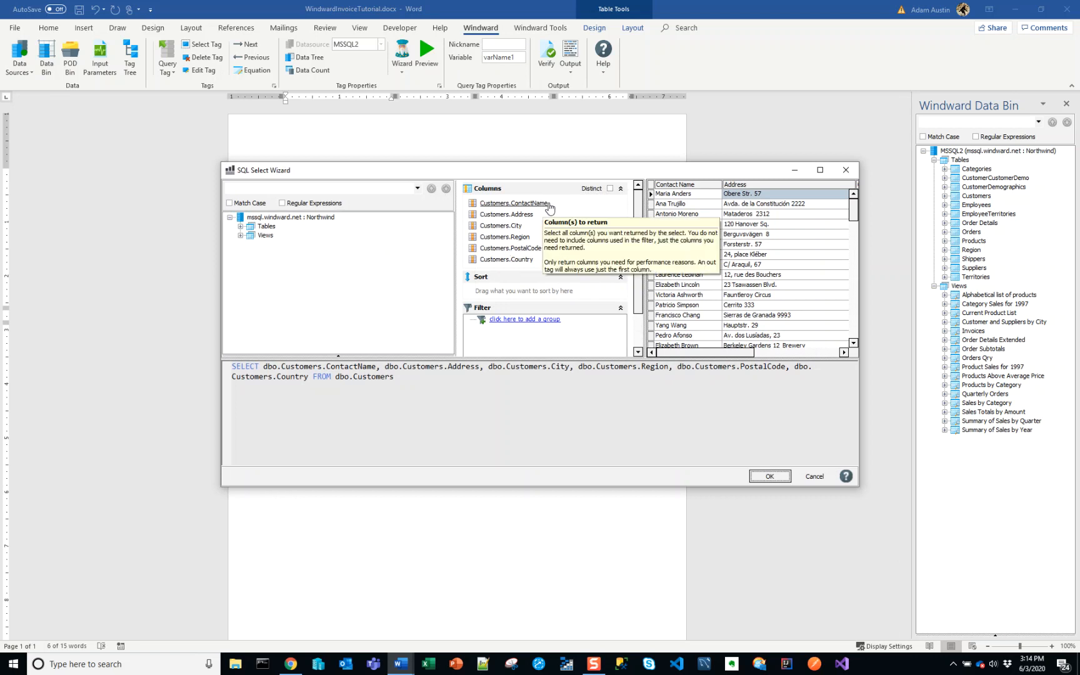
click(820, 170)
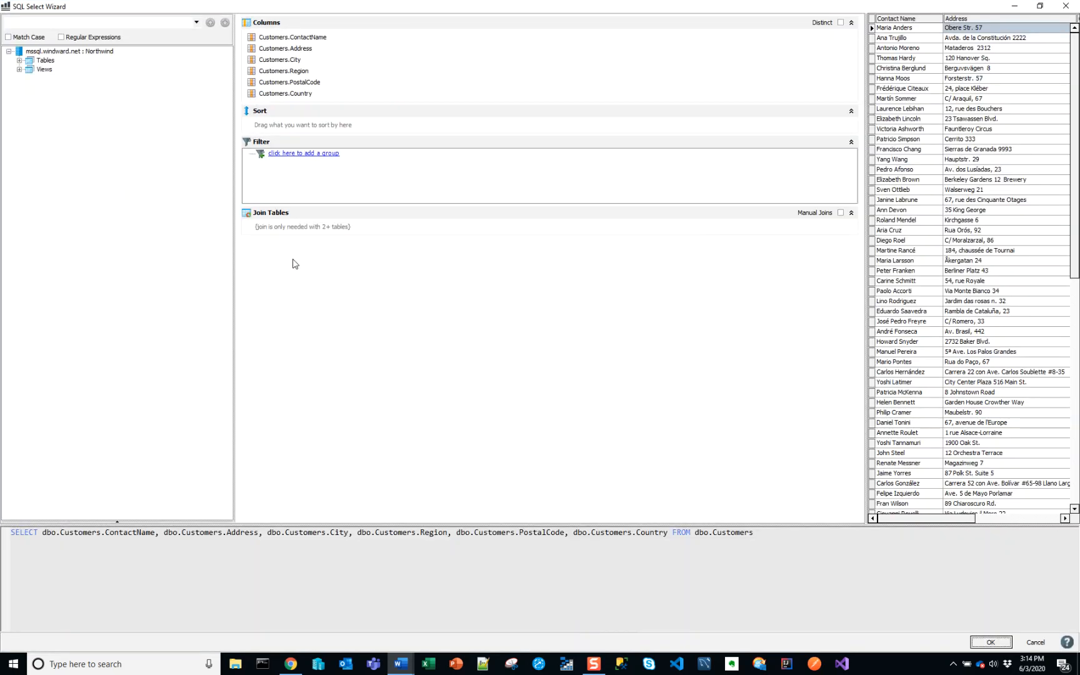
click(300, 156)
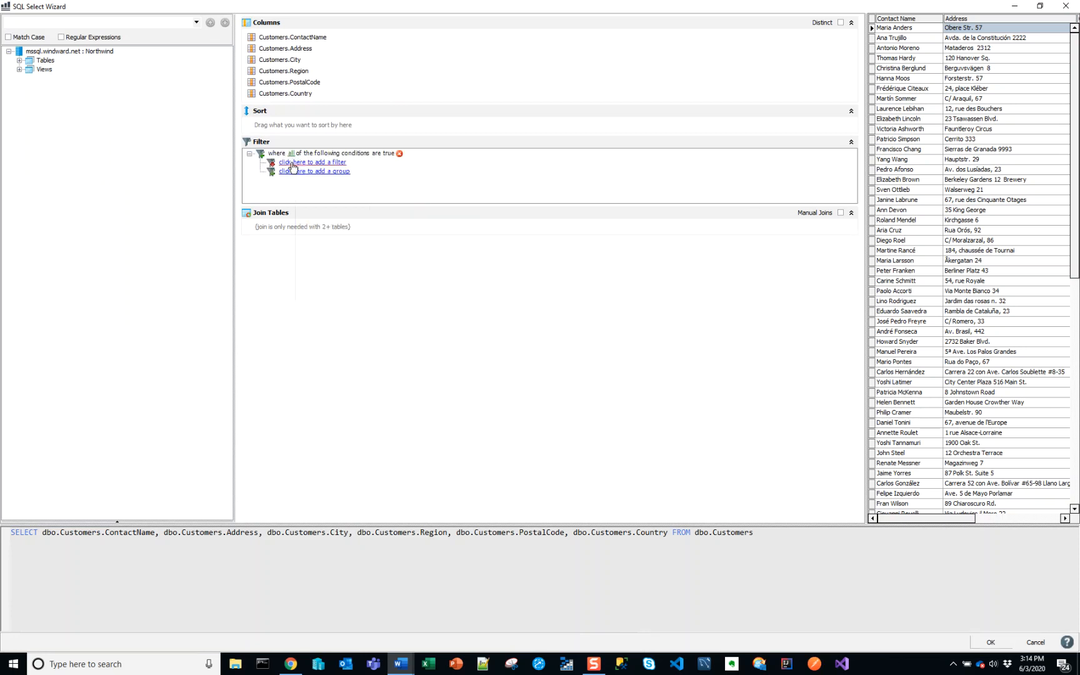
click(291, 164)
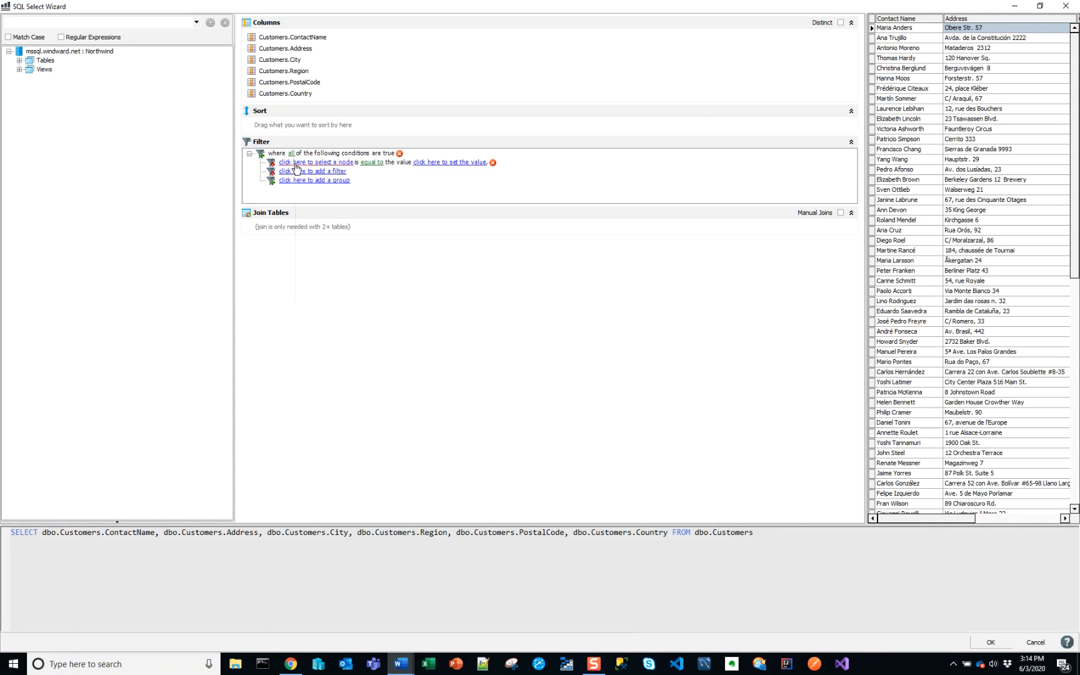
click(375, 165)
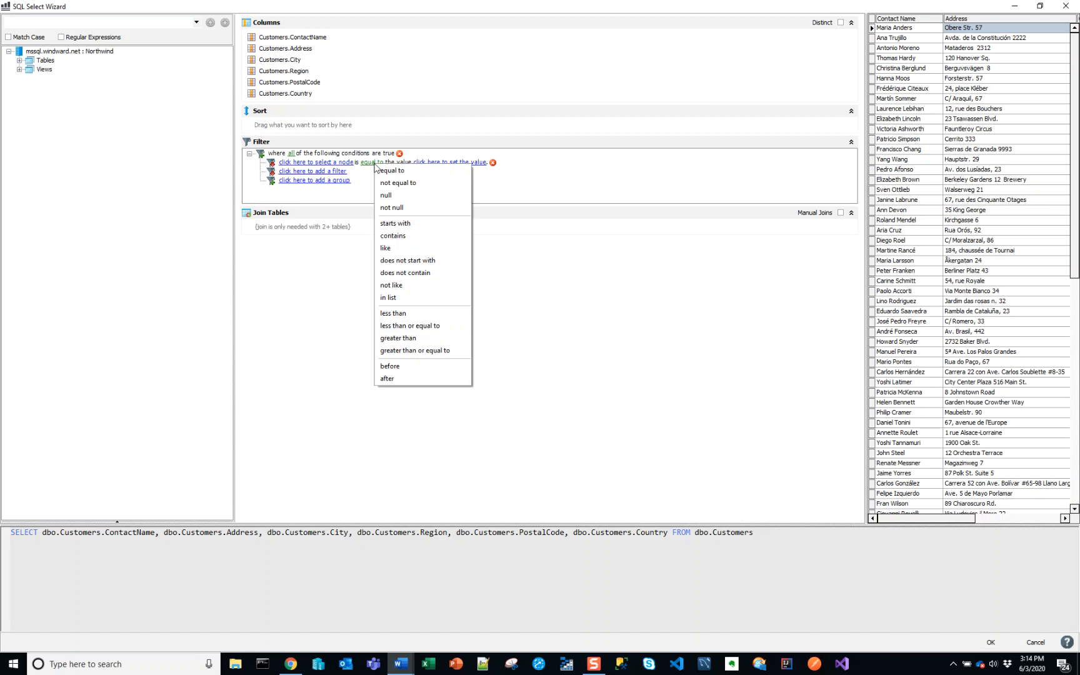
click(391, 174)
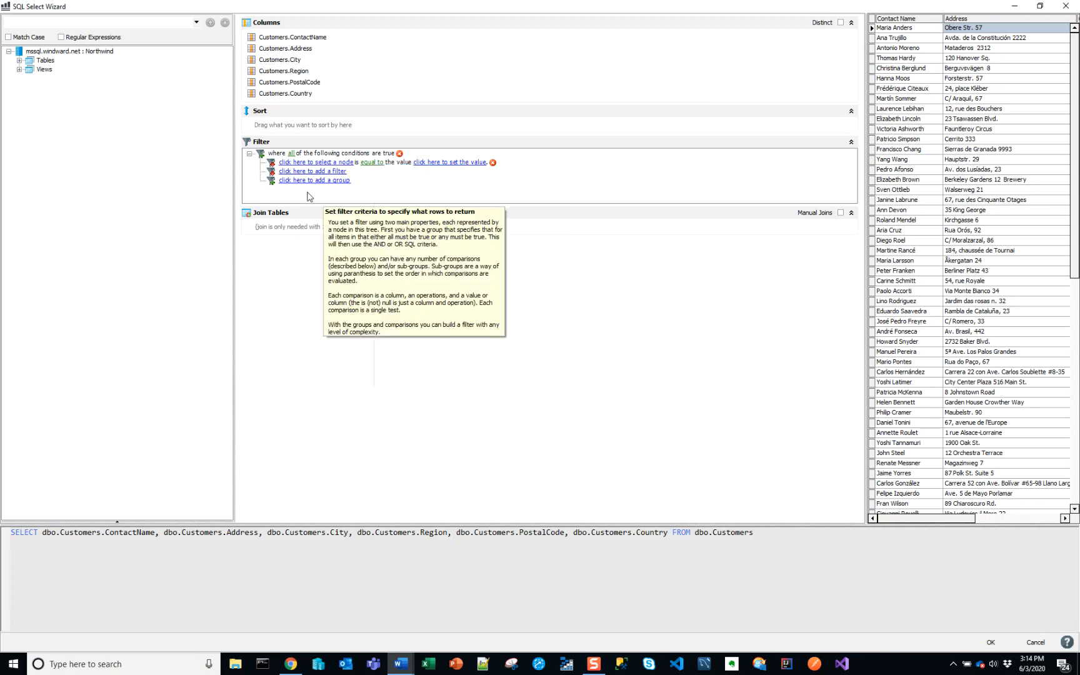
Step: Examine the parameters offered as the filter condition's comparison value, and close the list without choosing one
click(454, 164)
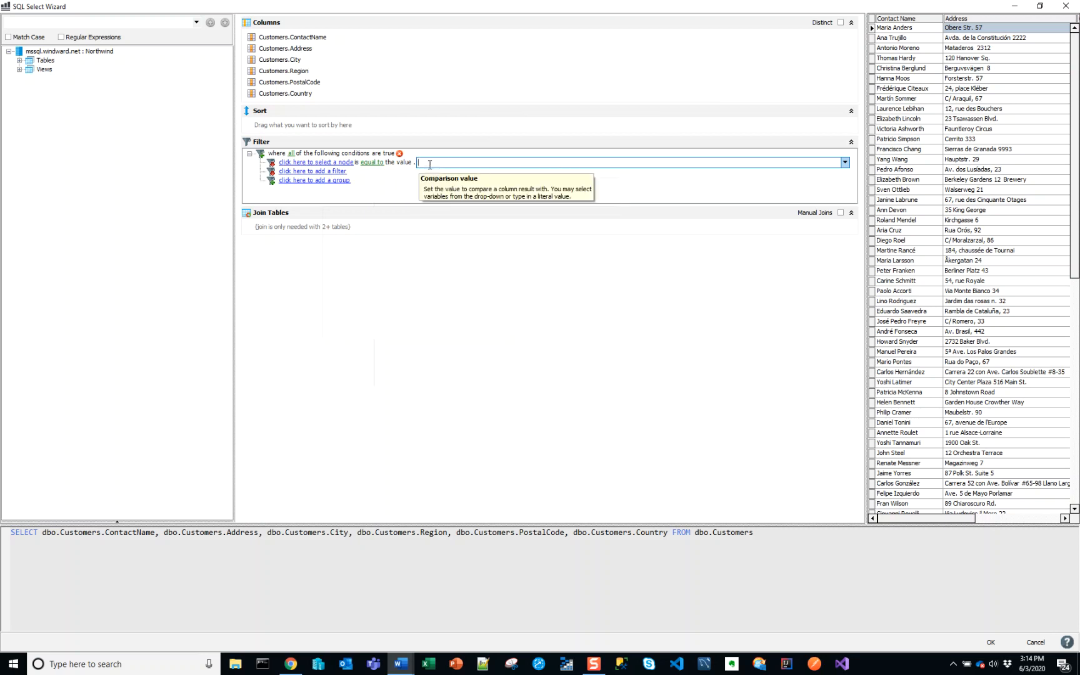
click(844, 163)
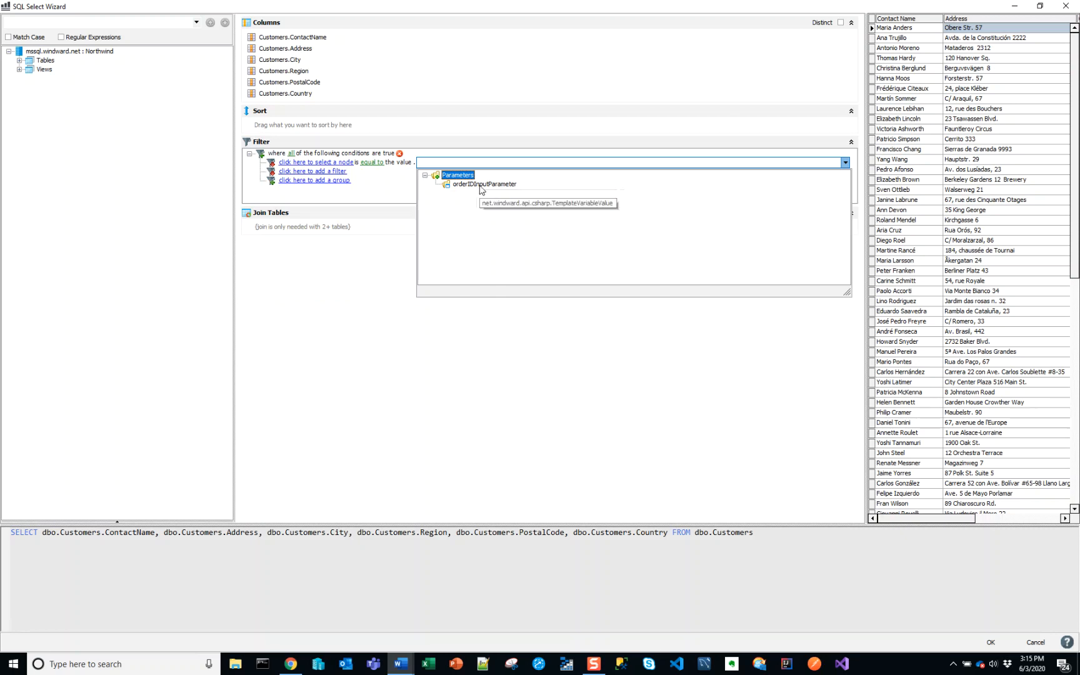
click(379, 192)
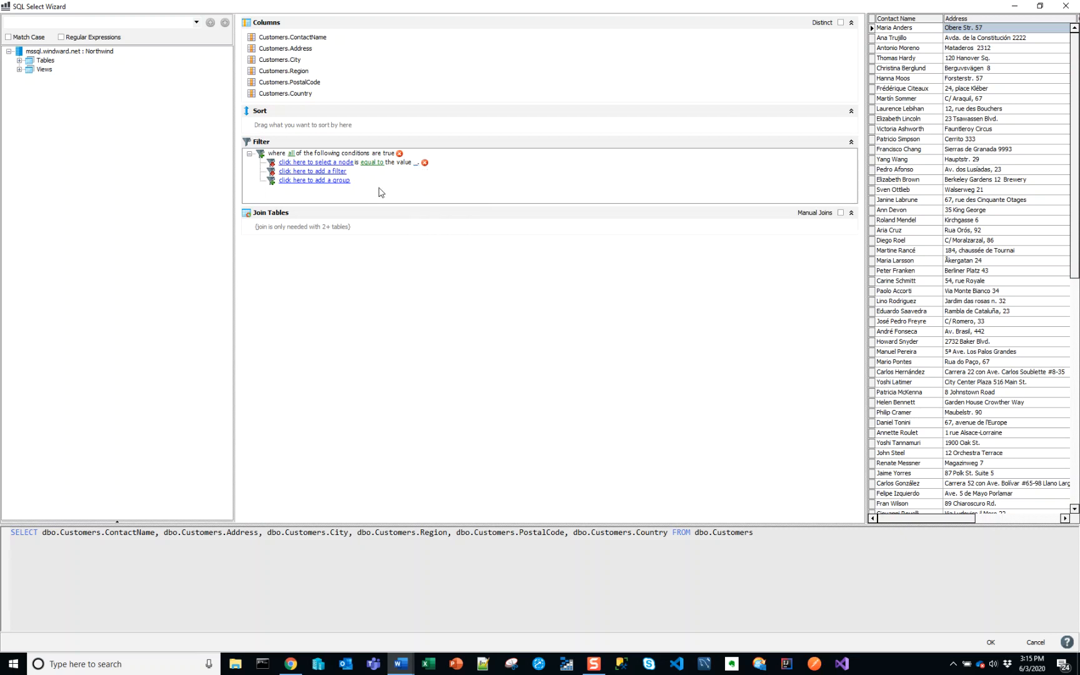
Step: Expand the Customers and Orders tables and examine how their OrderID and CustomerID fields relate orders to customers
click(20, 60)
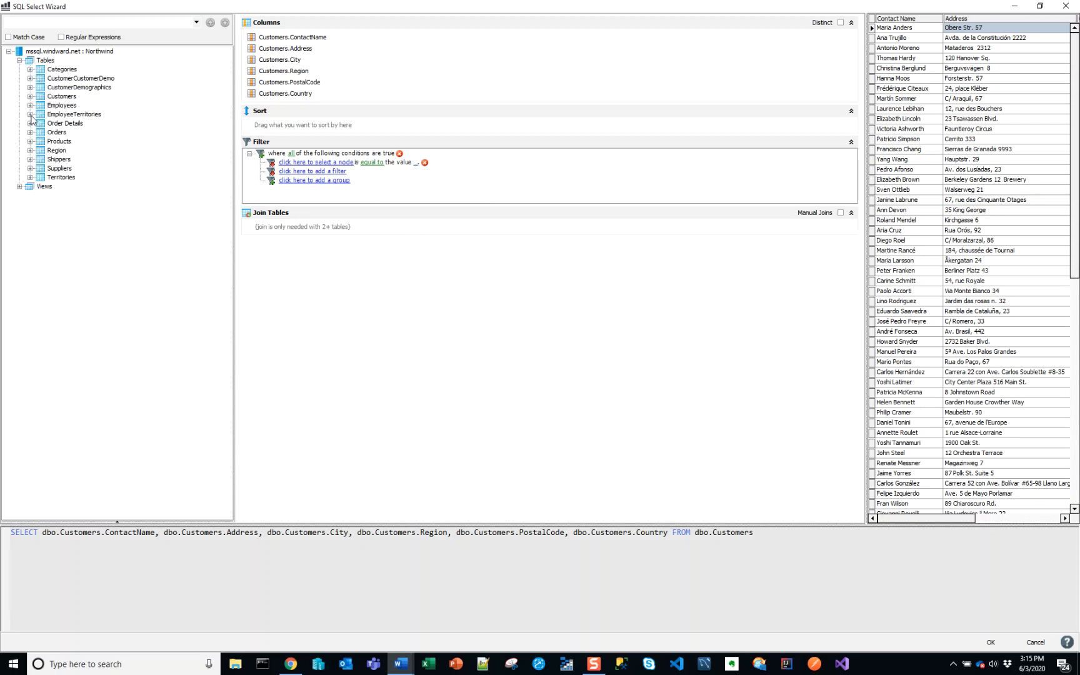
click(29, 96)
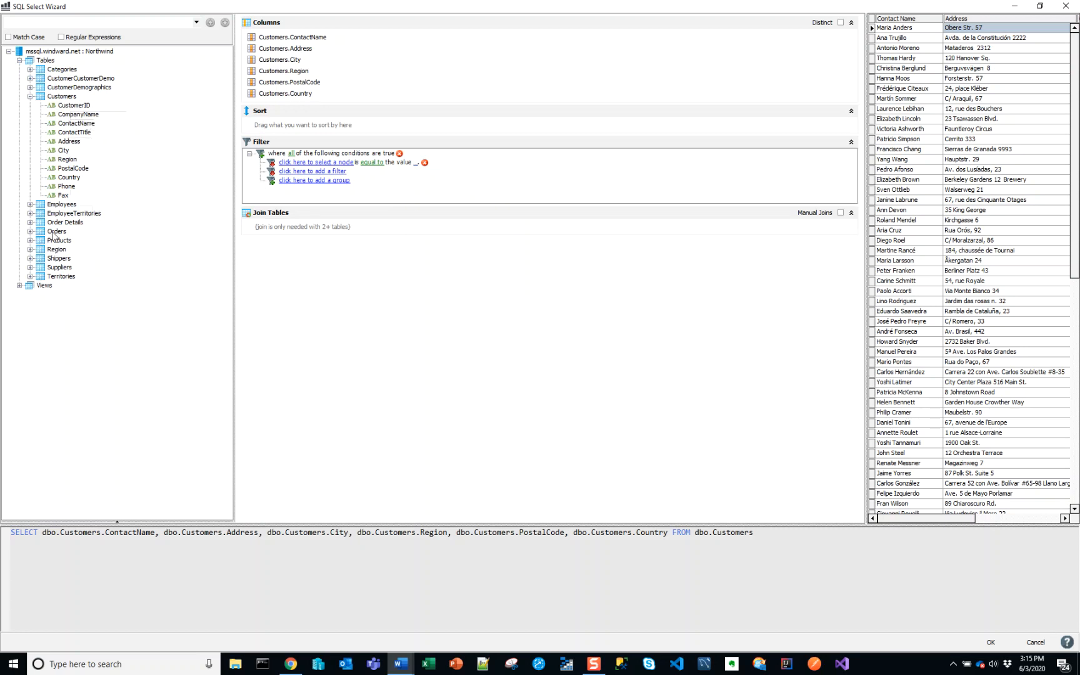
click(30, 231)
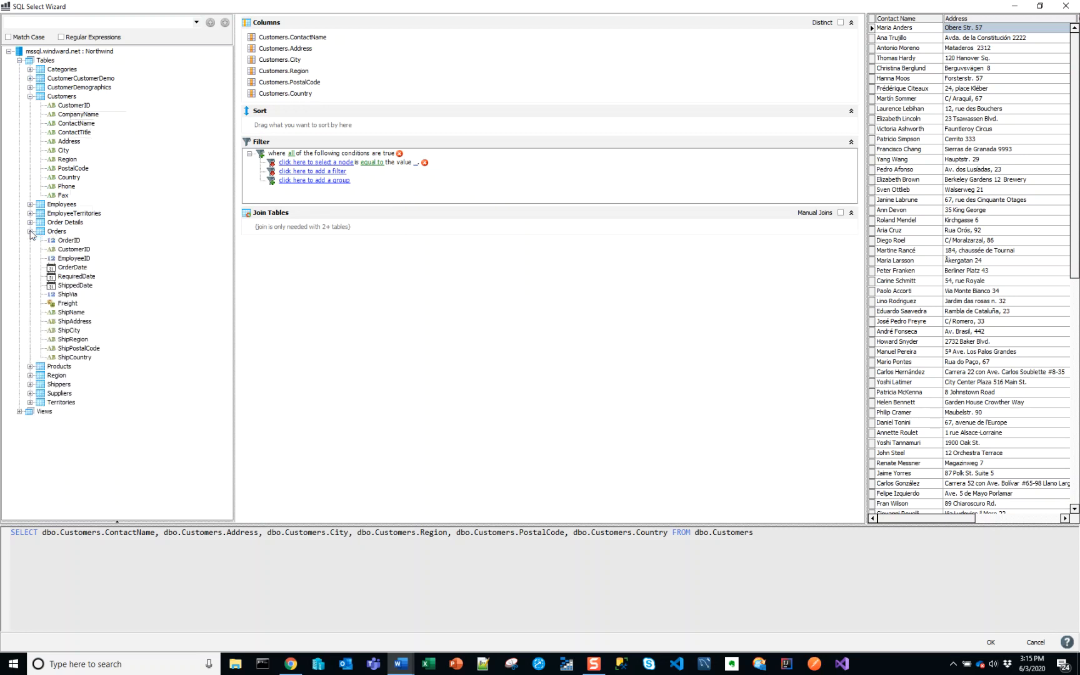
click(69, 241)
click(78, 250)
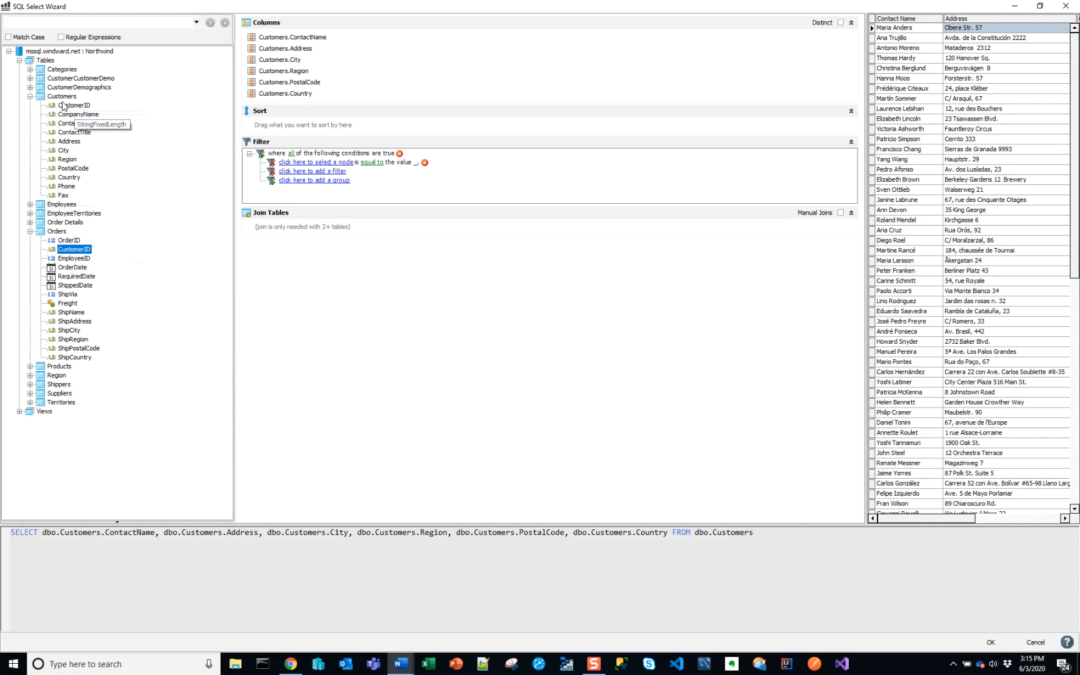
click(69, 241)
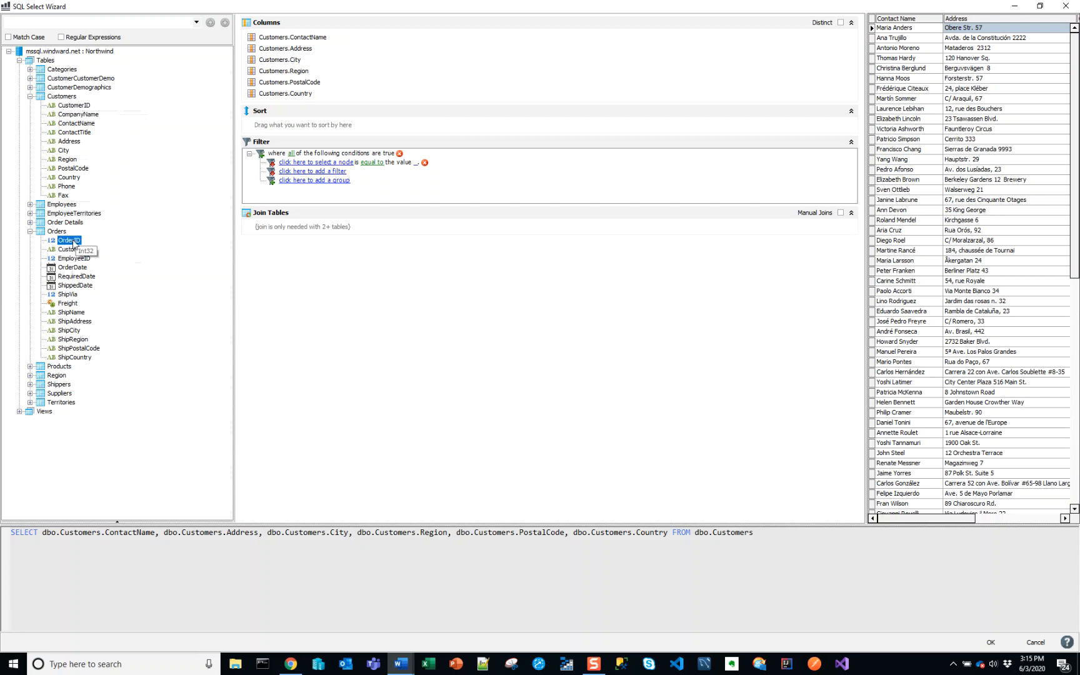
click(71, 248)
click(69, 241)
click(76, 249)
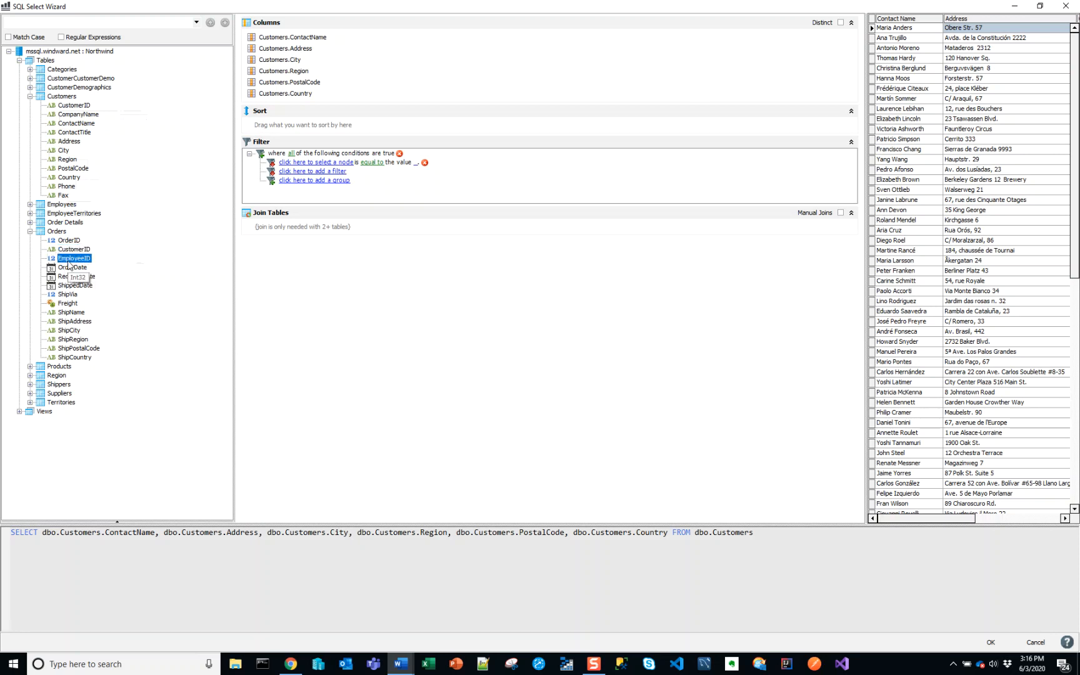
click(73, 257)
click(72, 252)
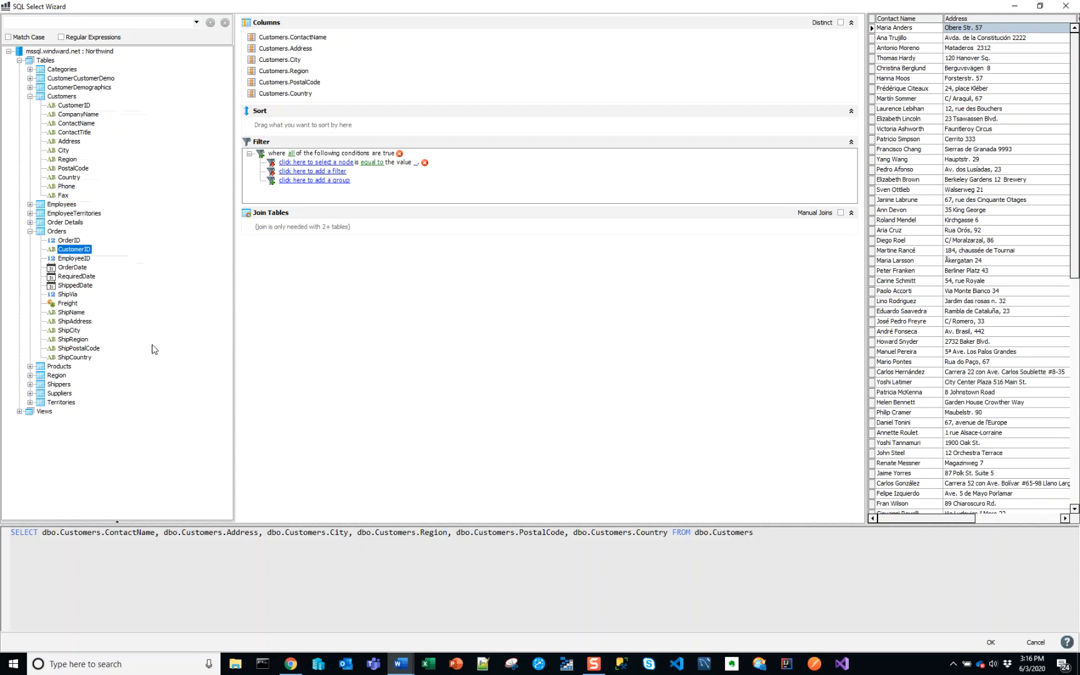
click(56, 235)
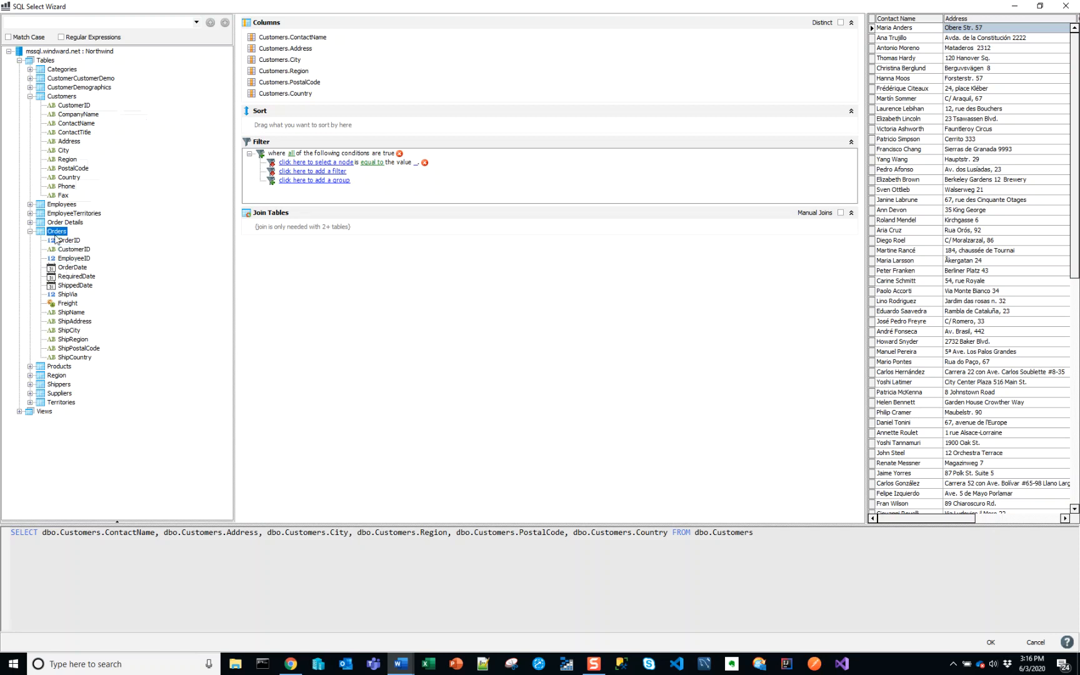
click(66, 98)
Step: Add the Orders table's OrderID field to the returned columns and highlight the INNER JOIN clause in the SQL statement
click(67, 241)
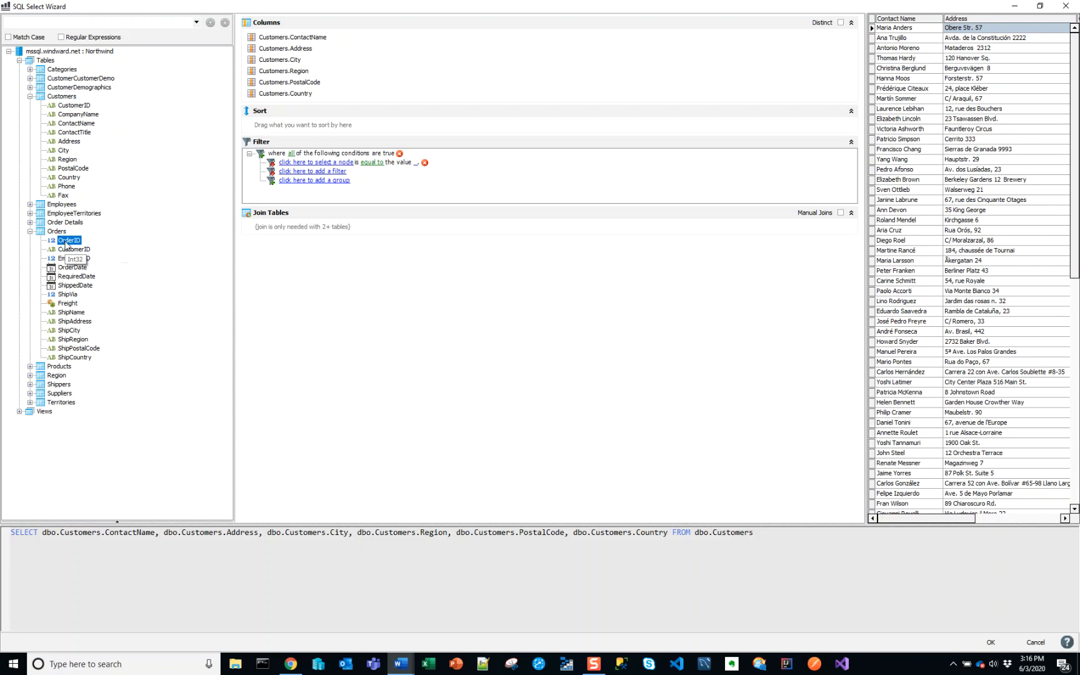
drag(67, 245, 281, 101)
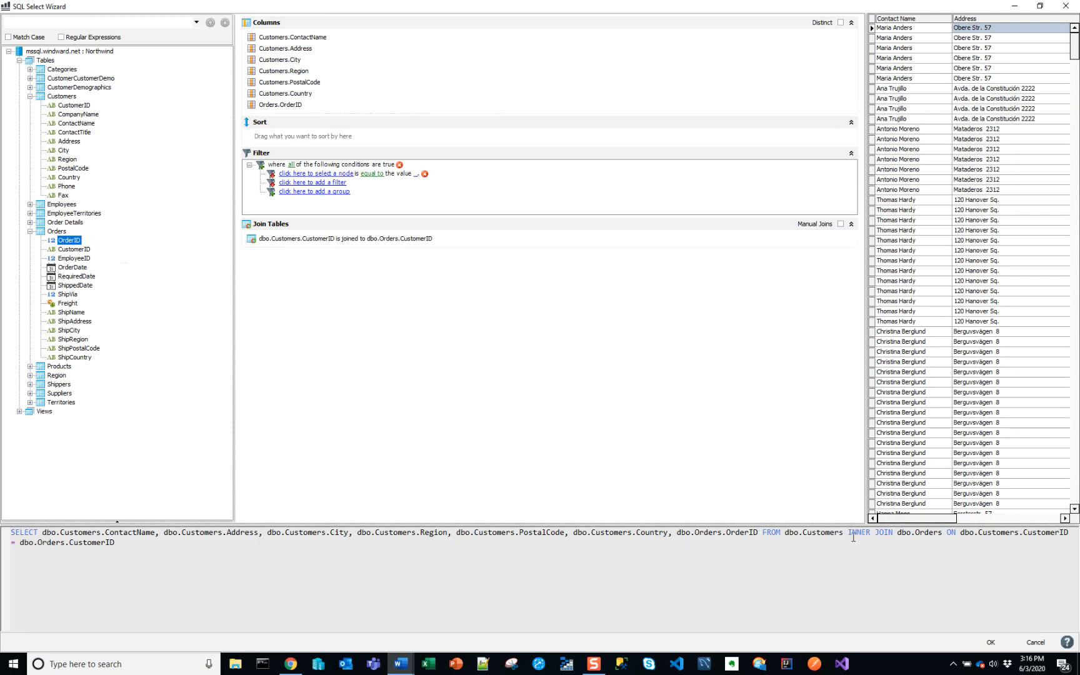
drag(848, 532, 938, 553)
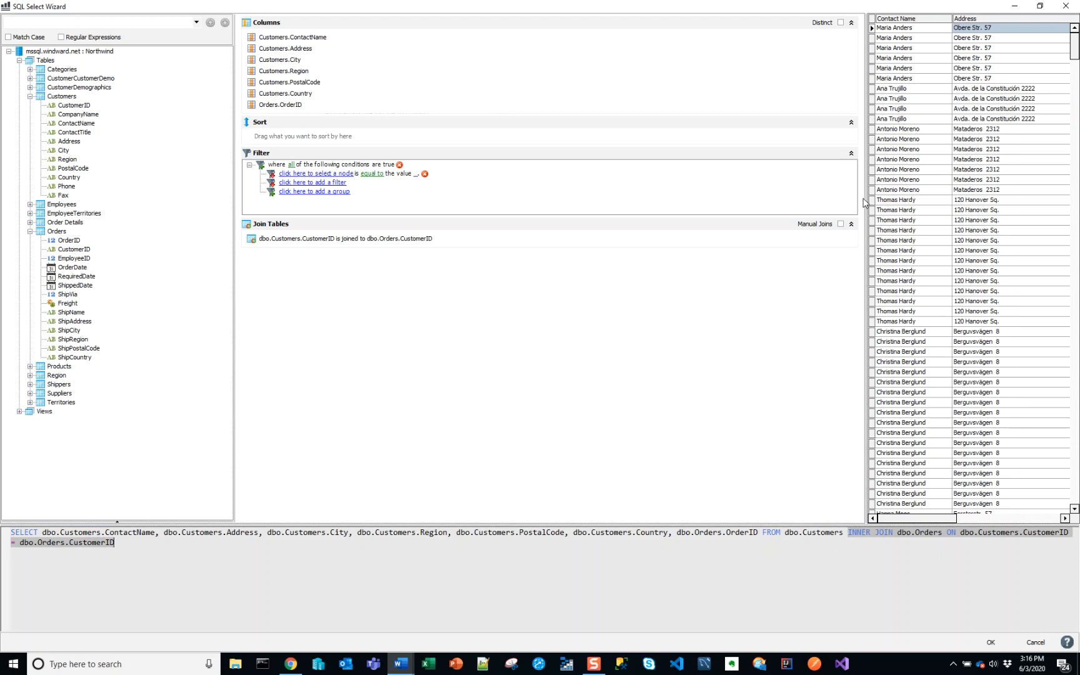
Step: Widen the query results preview and examine how CustomerID in the SQL join links the Customers and Orders tables
drag(864, 202, 591, 226)
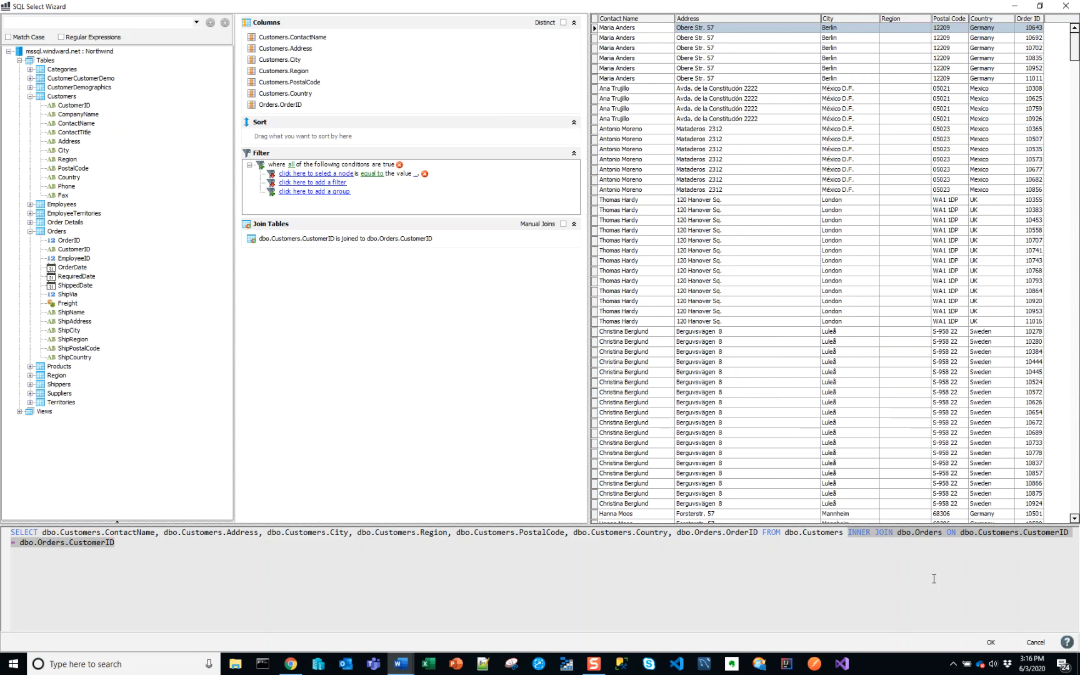
click(961, 544)
double_click(1037, 532)
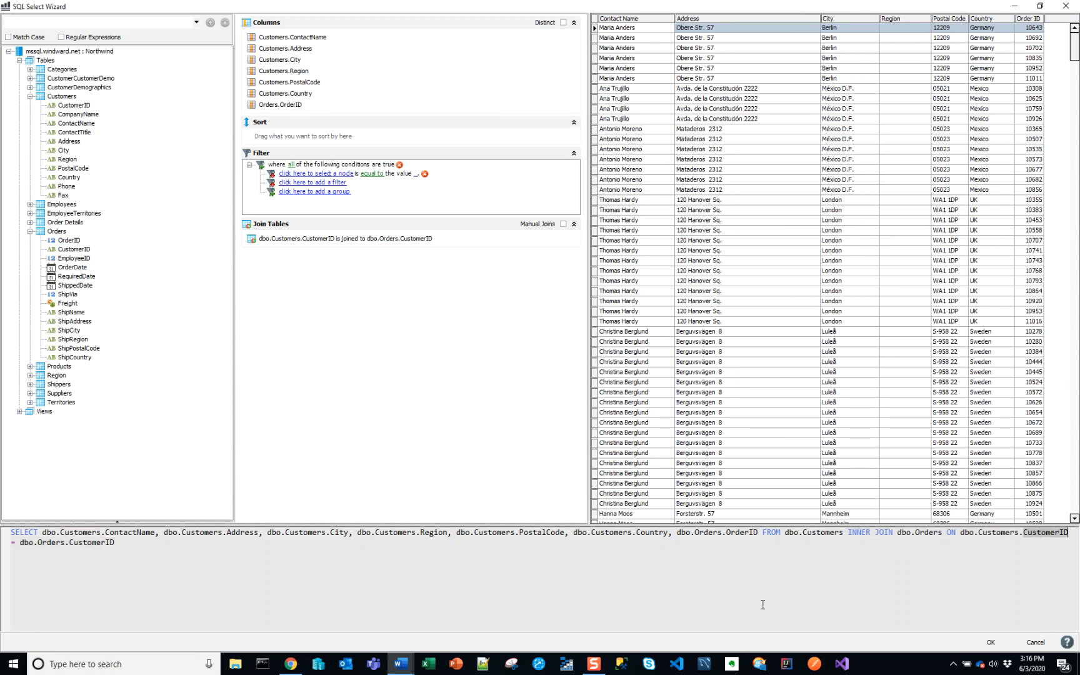
click(67, 248)
click(70, 105)
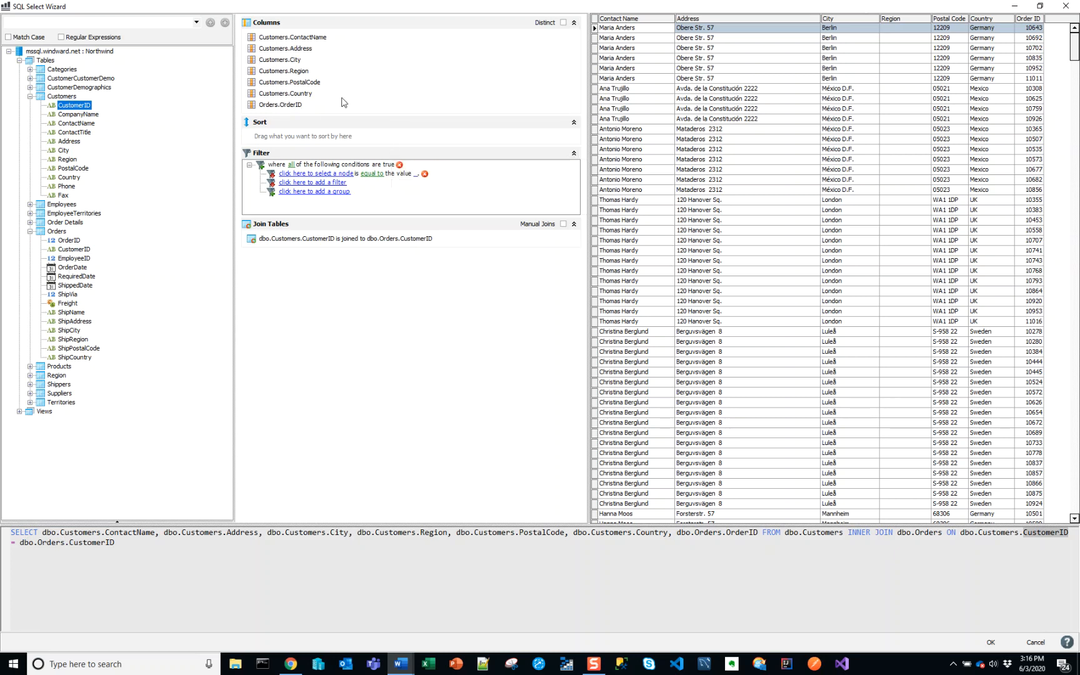
click(68, 241)
click(67, 250)
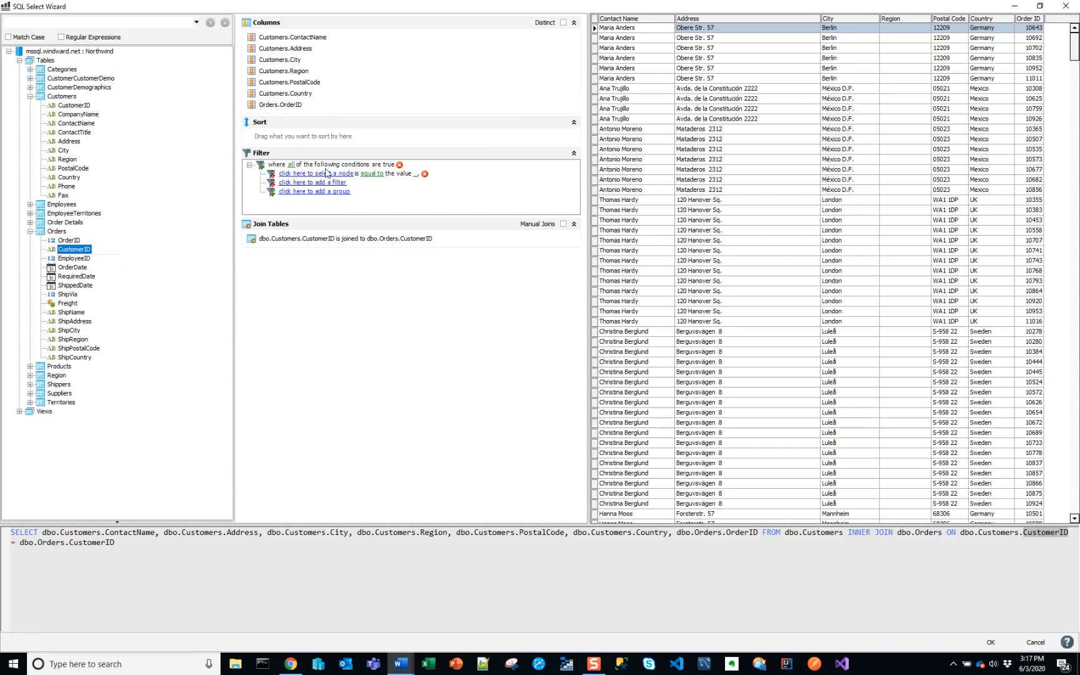
Step: Complete the filter condition so the Orders table's OrderID is equal to the orderIDInputParameter parameter
click(417, 176)
click(417, 177)
click(567, 175)
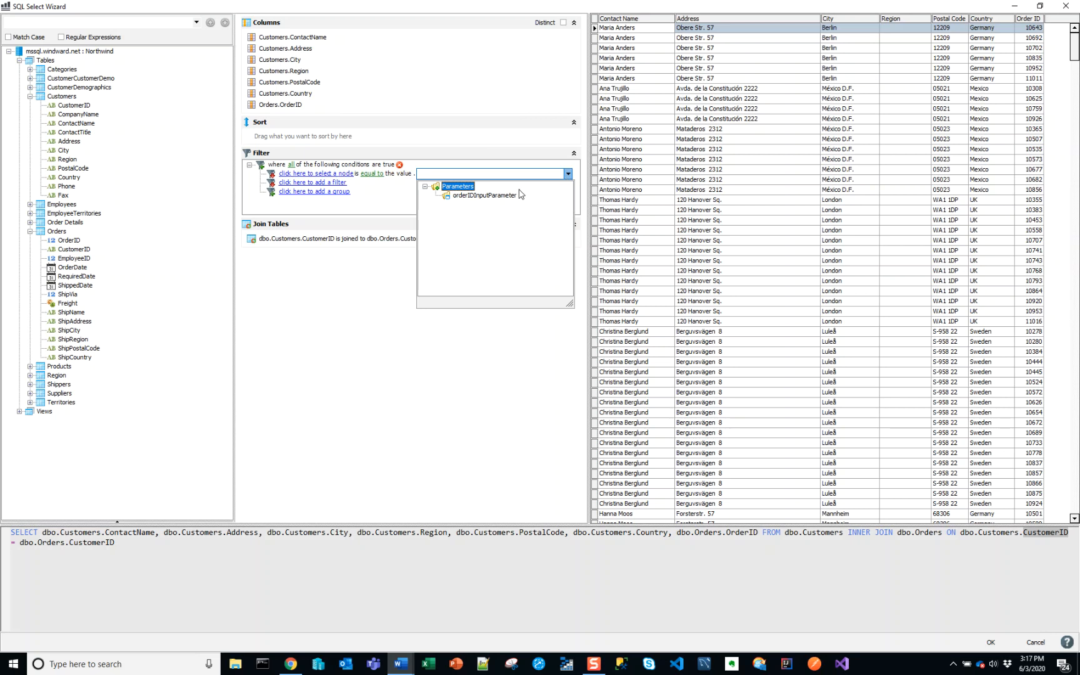
click(468, 195)
click(343, 174)
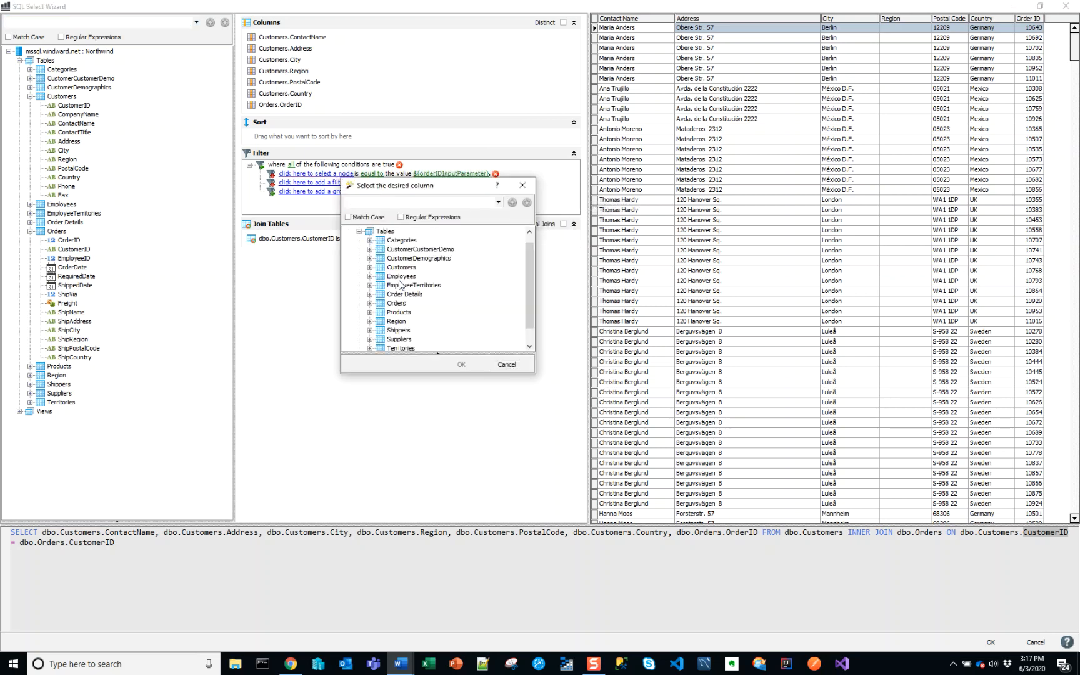
click(369, 304)
double_click(405, 240)
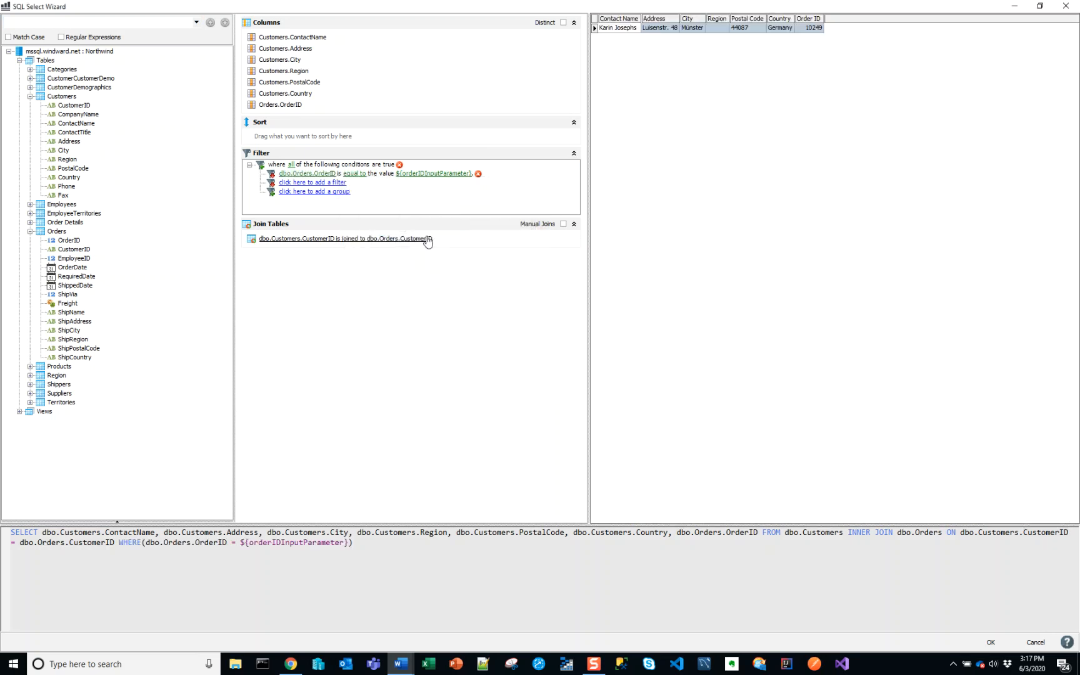
Step: Move Customers.PostalCode below Customers.Country in the returned columns and accept the query
click(685, 41)
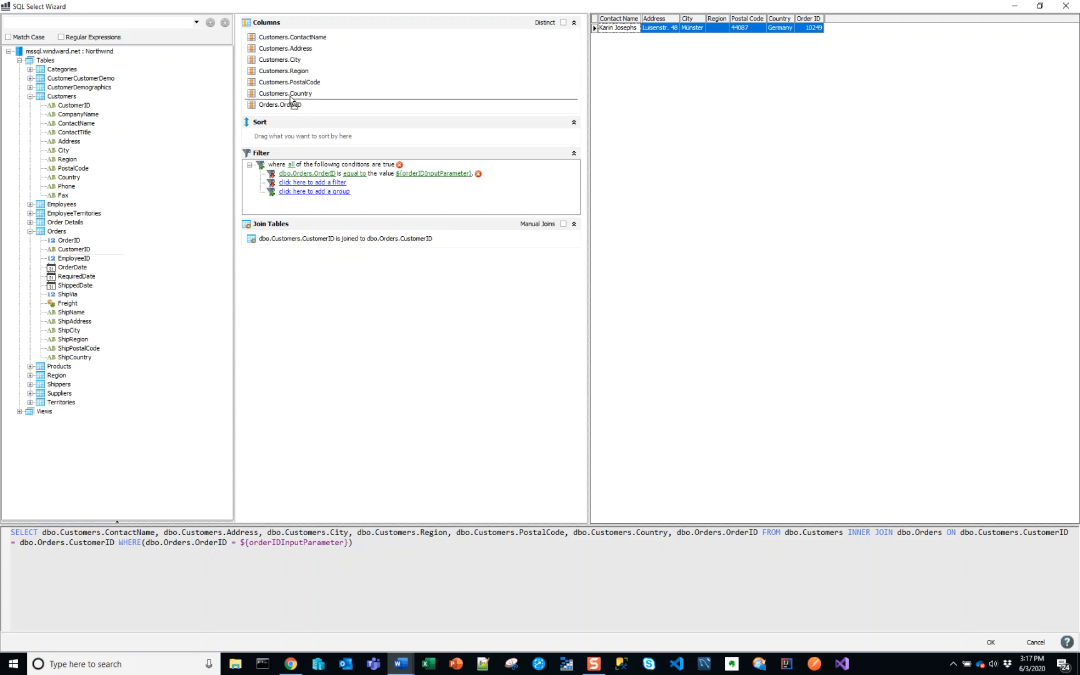
drag(290, 85, 291, 105)
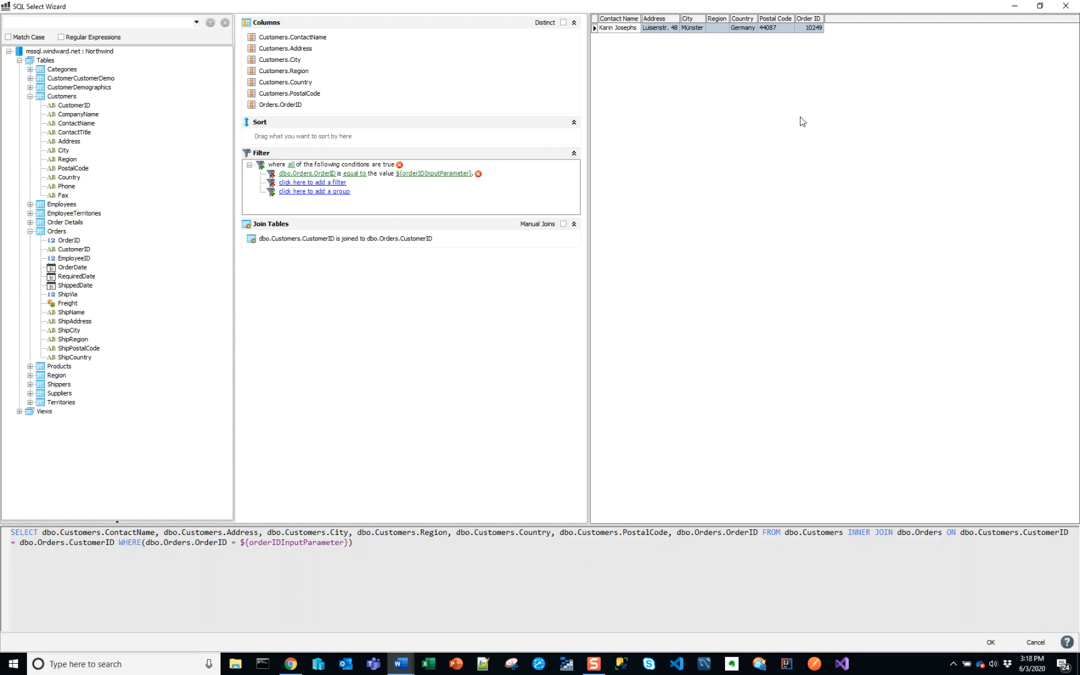
click(991, 644)
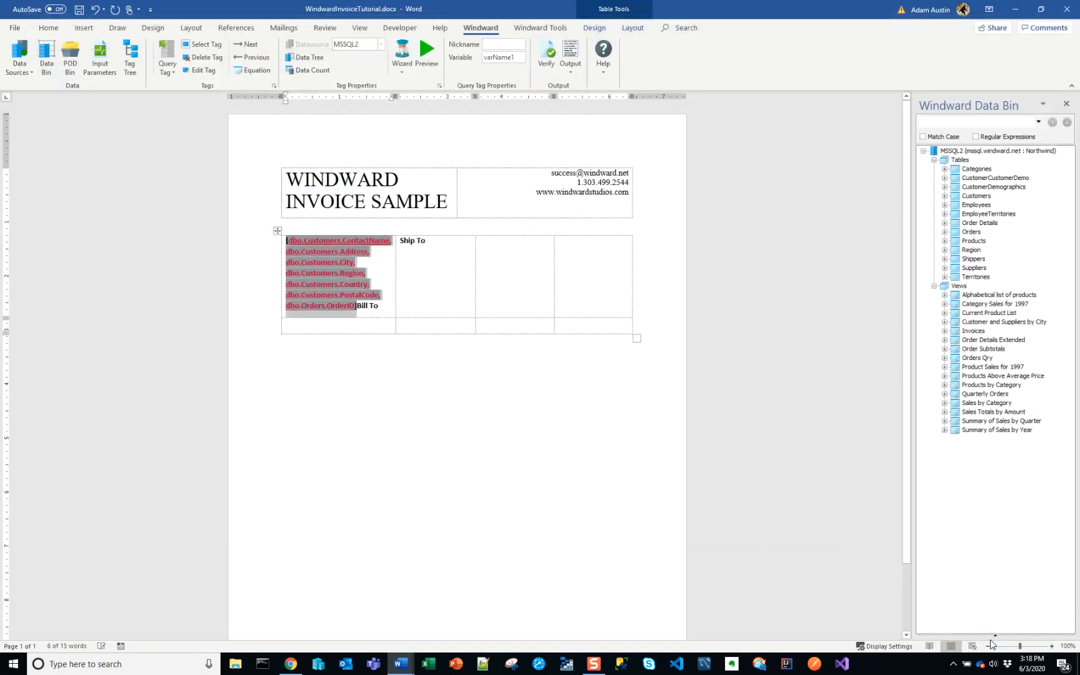
click(384, 330)
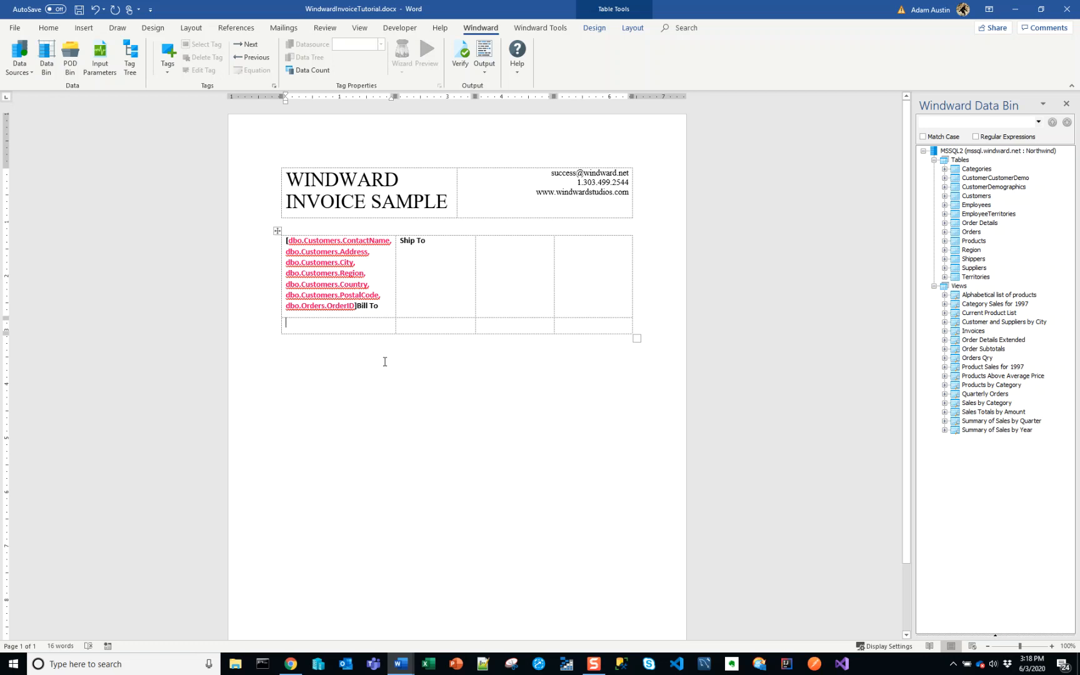
Step: Highlight the Bill To name and address lines in the finished sample invoice OUTPUT-cbfe84.docx, and return to the template
key(alt+Tab)
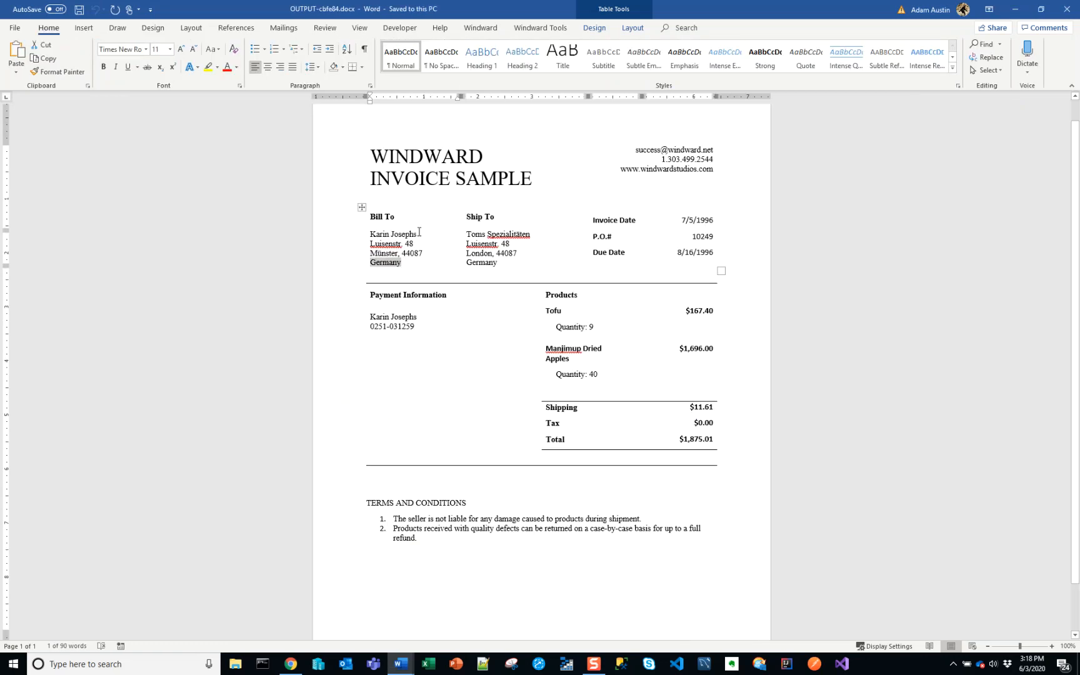
click(412, 260)
drag(389, 258, 363, 235)
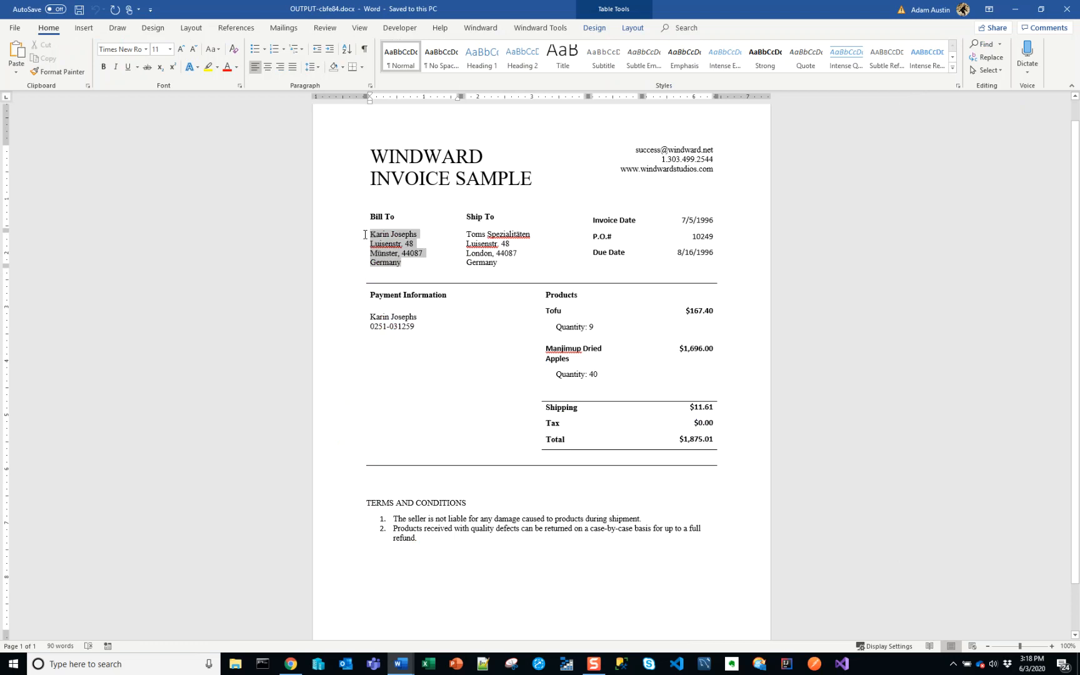
key(alt+Tab)
Step: Give the query tag the nickname CustomerQueryVar and the variable name customerQueryVar, updating all tags that reference the variable
click(346, 256)
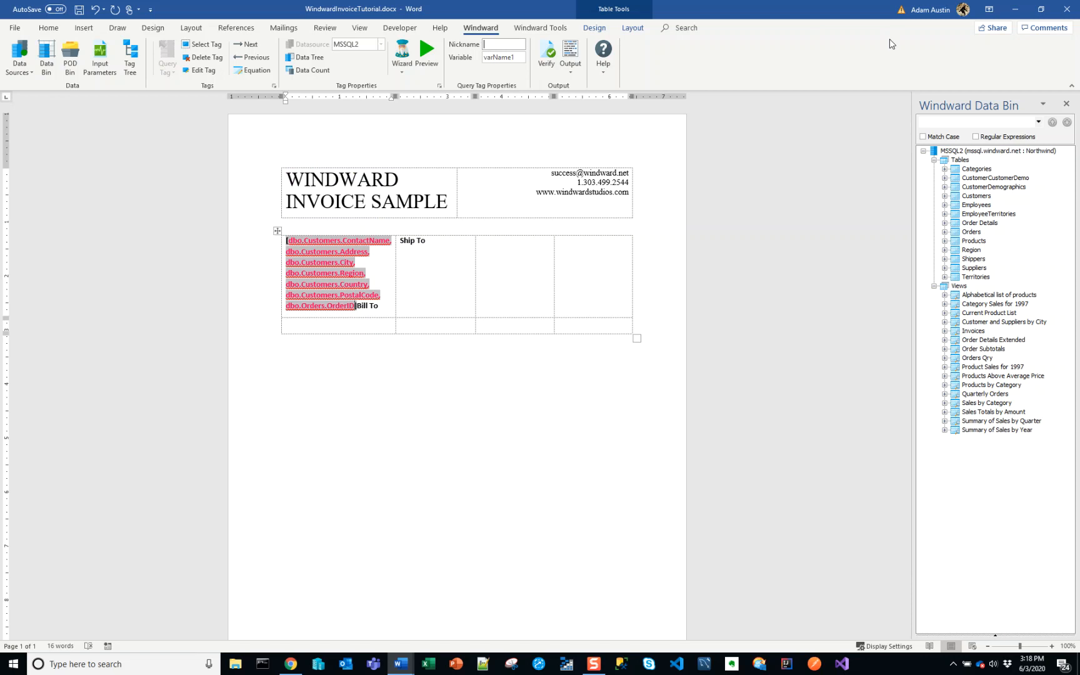
text(CustomerQueryVar)
key(Return)
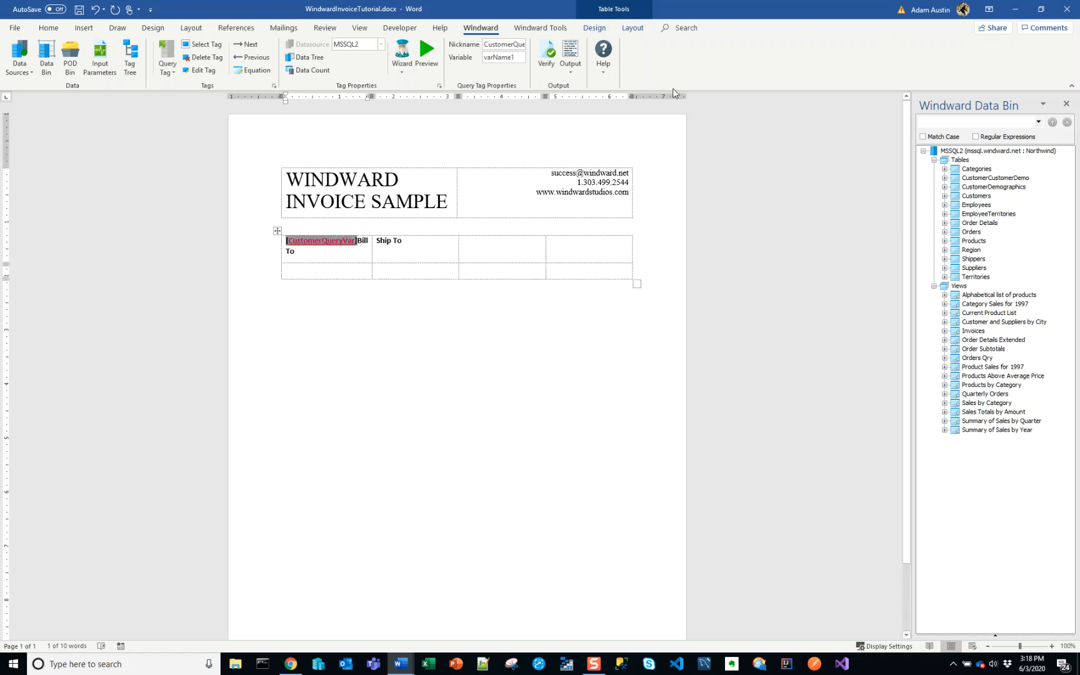
double_click(509, 57)
text(customerQueryVar)
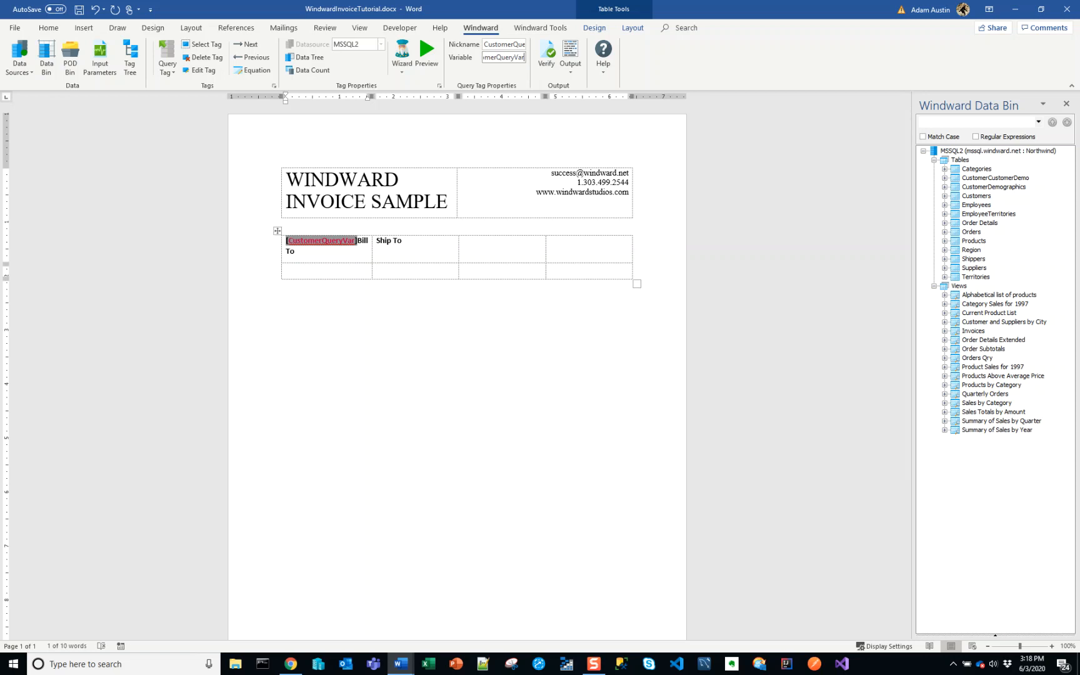
key(Return)
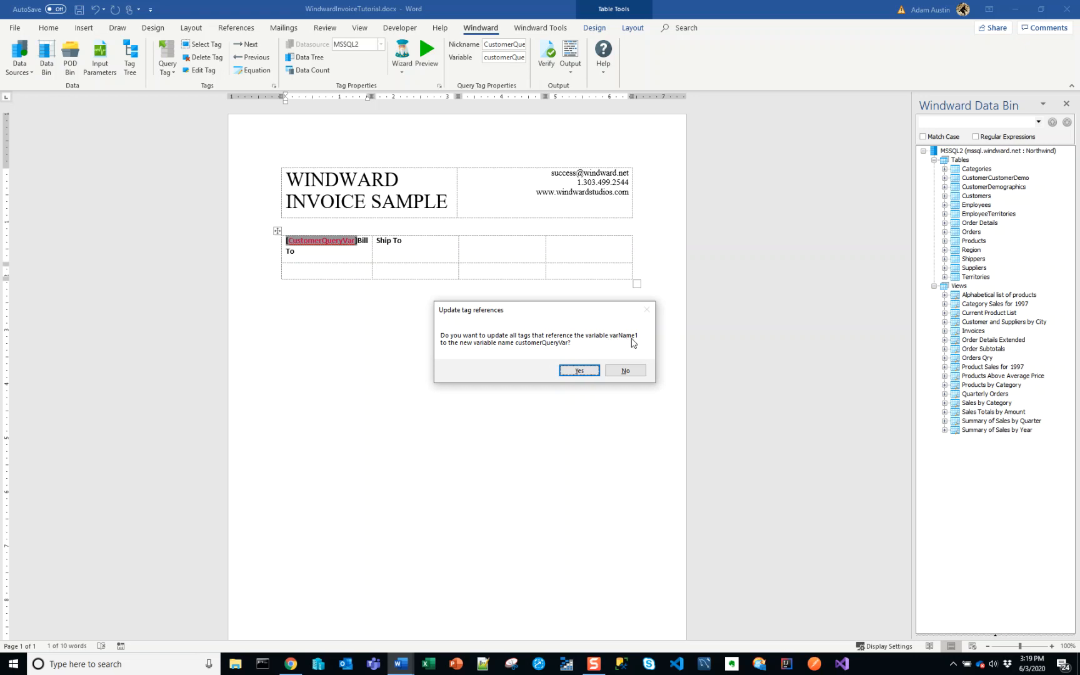
click(579, 371)
Step: Shorten the query tag's nickname to CustomerQuery
click(514, 43)
click(514, 43)
key(BackSpace)
key(BackSpace)
key(Return)
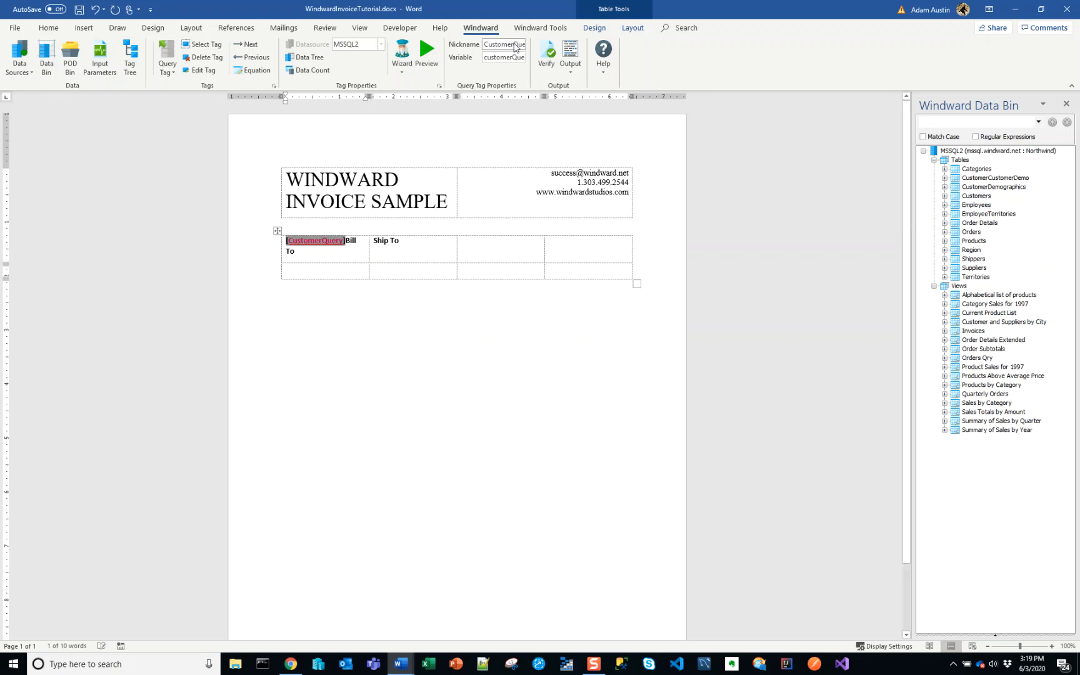
click(337, 271)
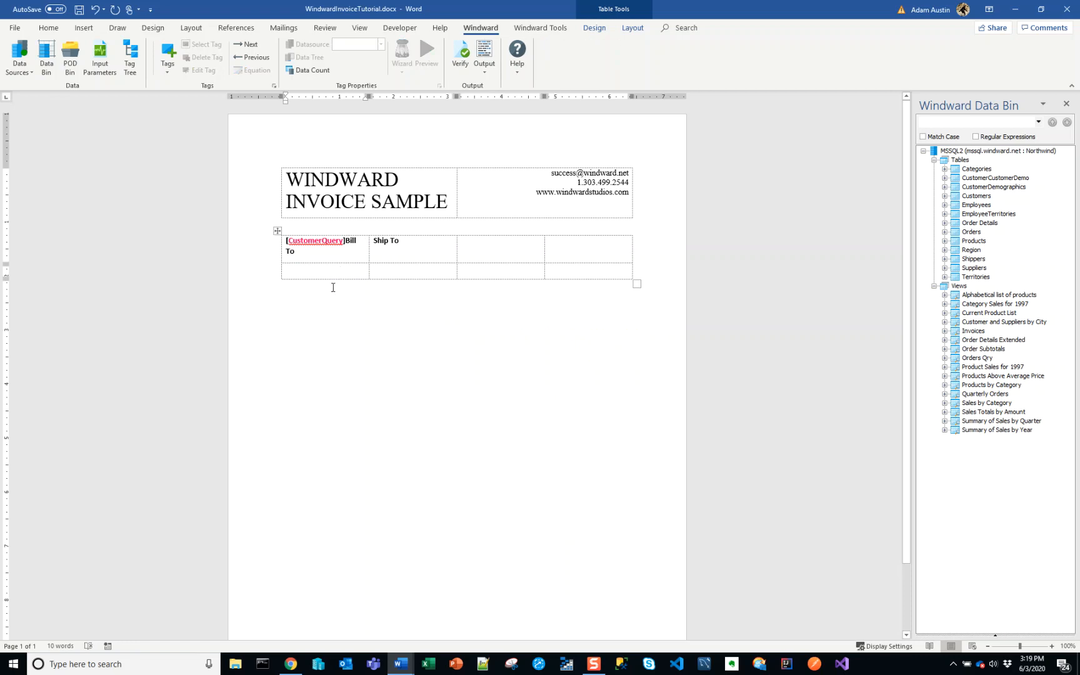
Step: Save the template, generate its DOCX output with the preset order ID parameter, inspect the Bill To cell, and return to the template
click(341, 248)
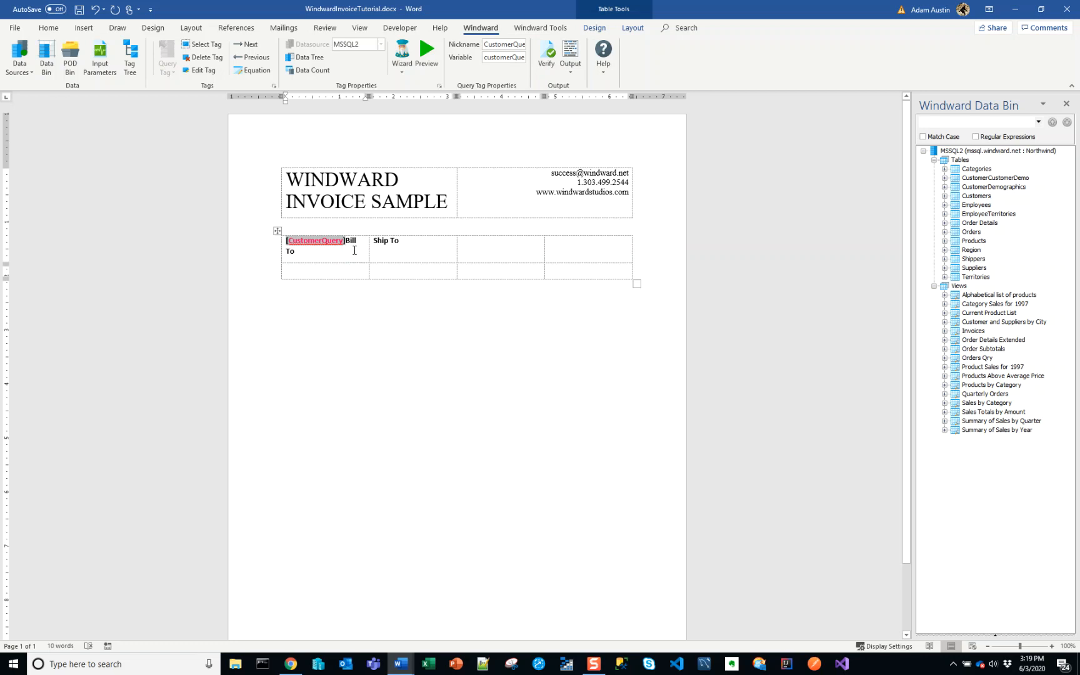
click(354, 250)
click(313, 246)
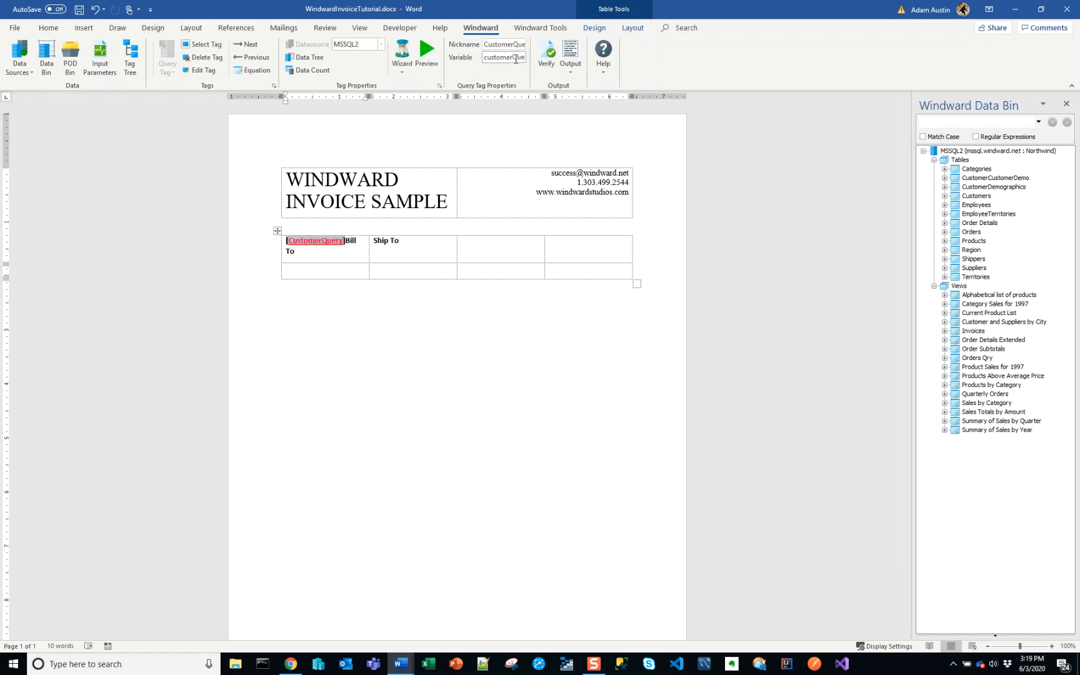
click(570, 62)
click(579, 92)
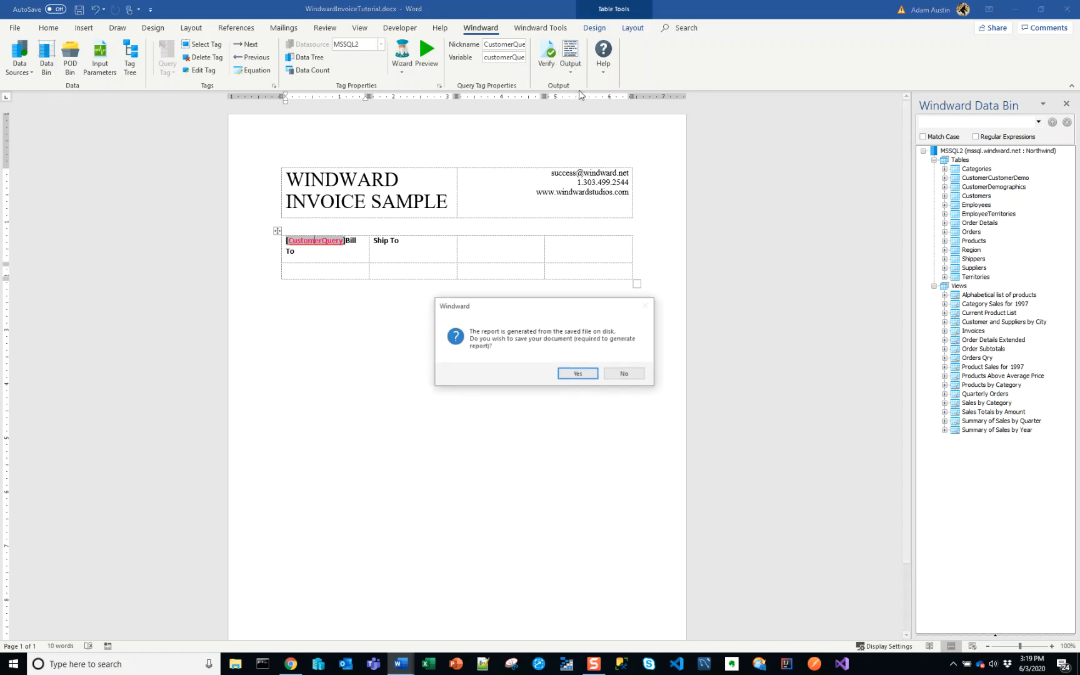
click(578, 373)
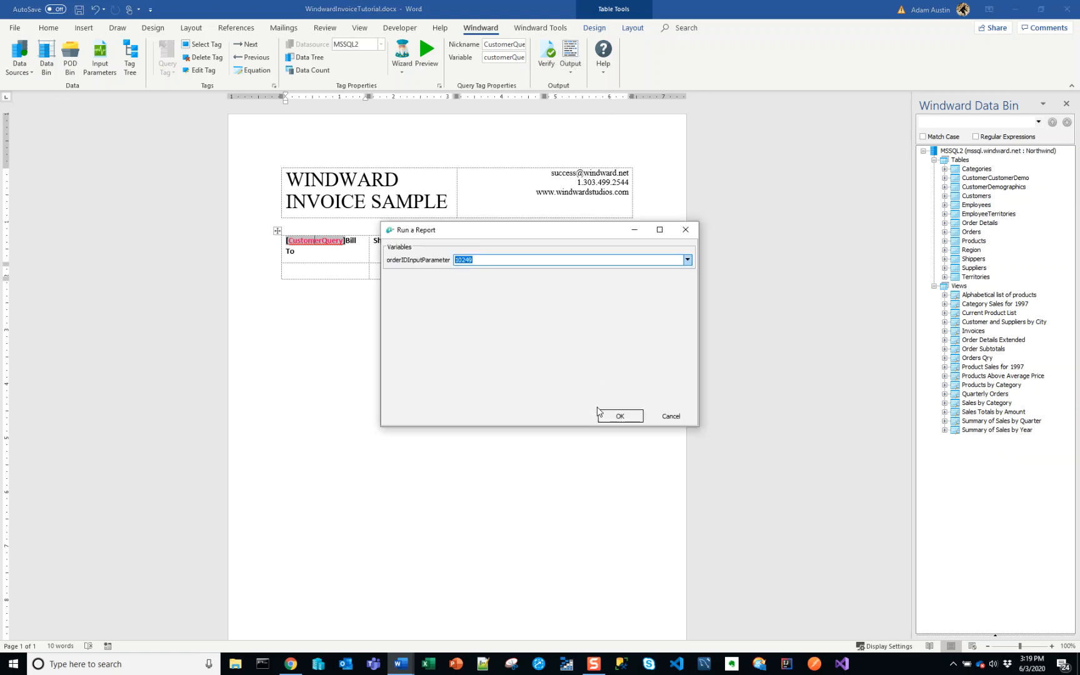
click(609, 415)
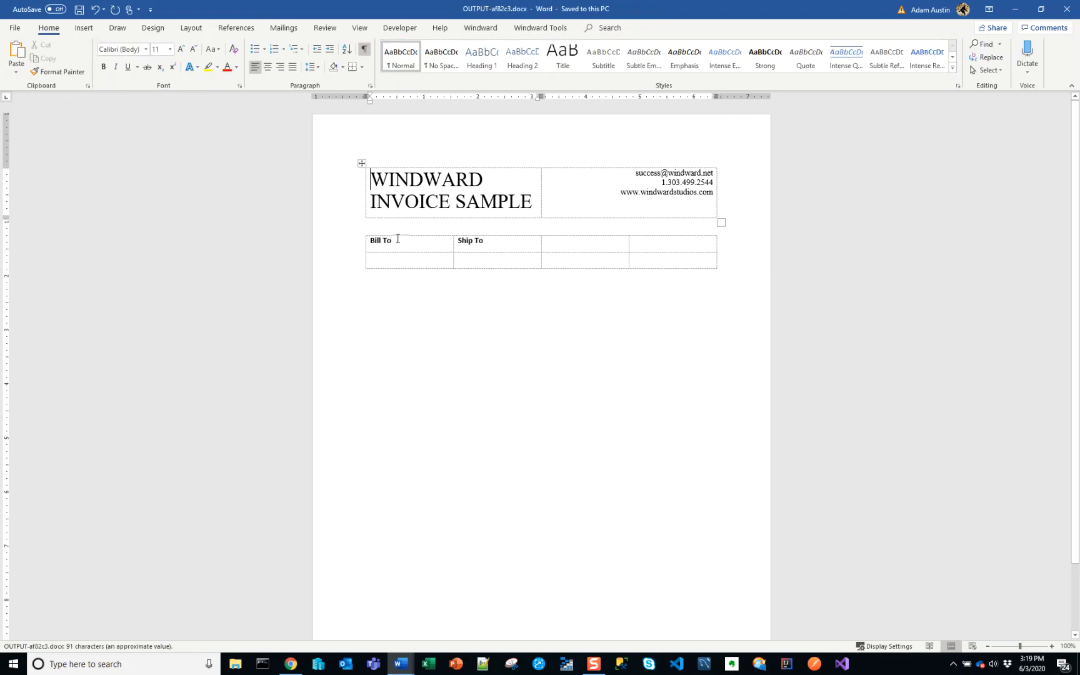
click(398, 241)
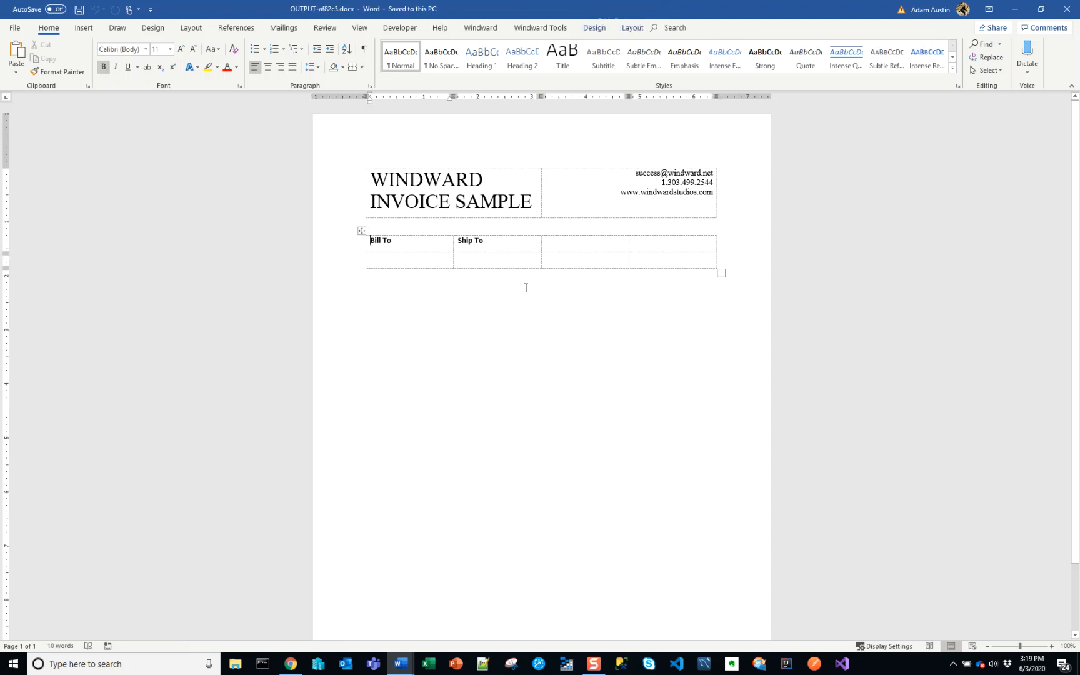
key(Up)
key(Down)
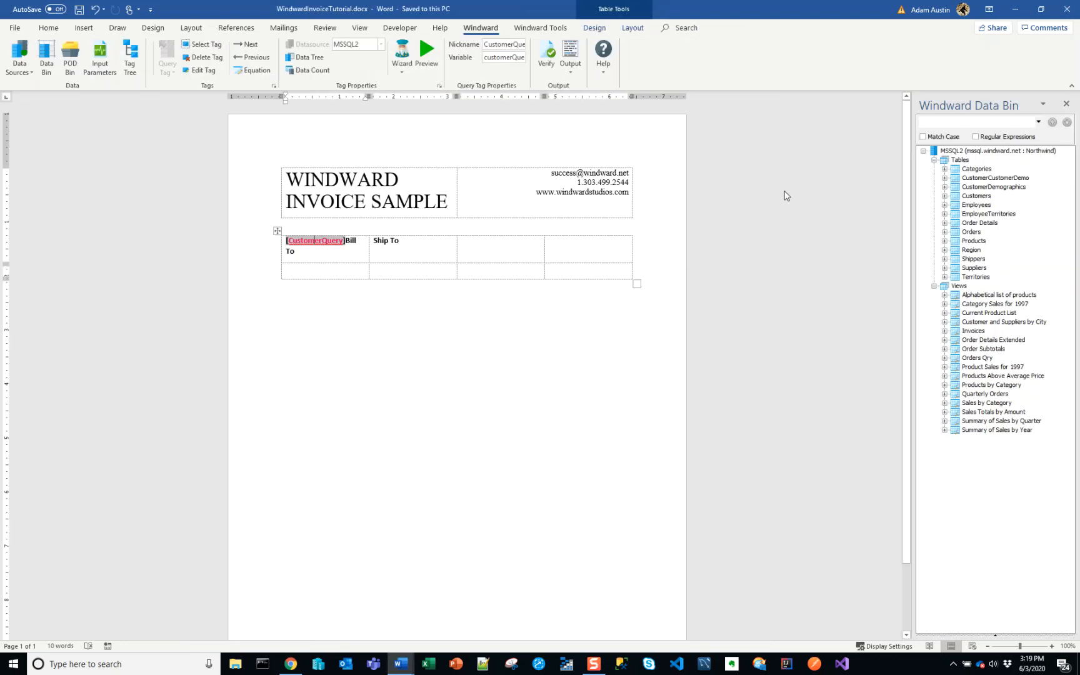
Step: Insert an Out tag in the cell below Bill To and start a new line after it
click(313, 268)
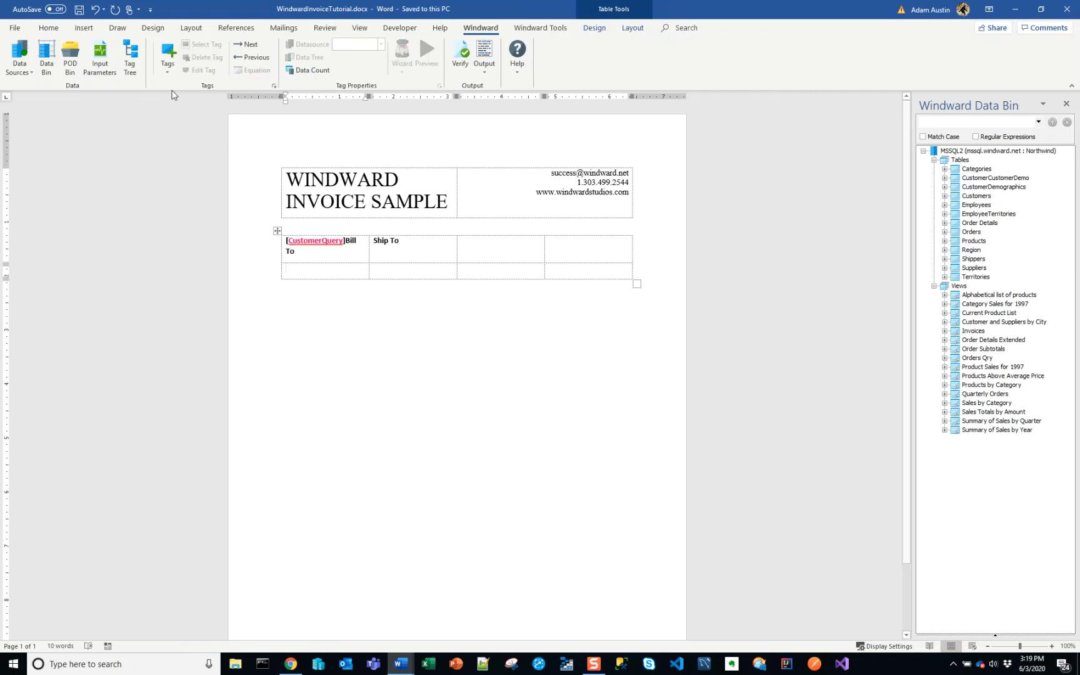
click(168, 61)
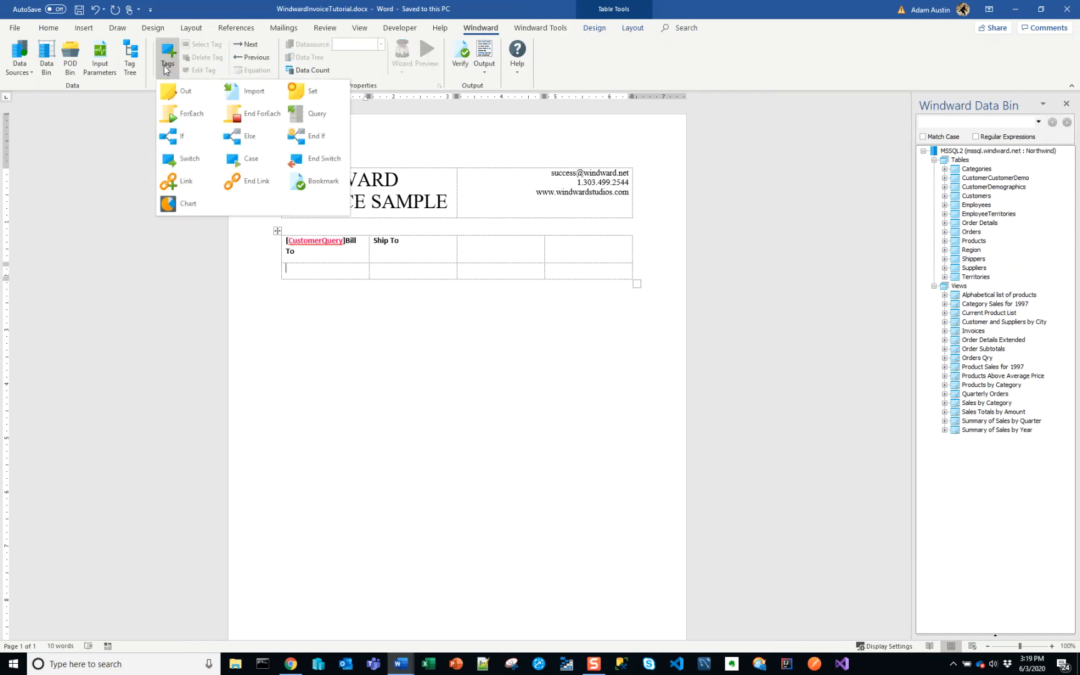
click(215, 101)
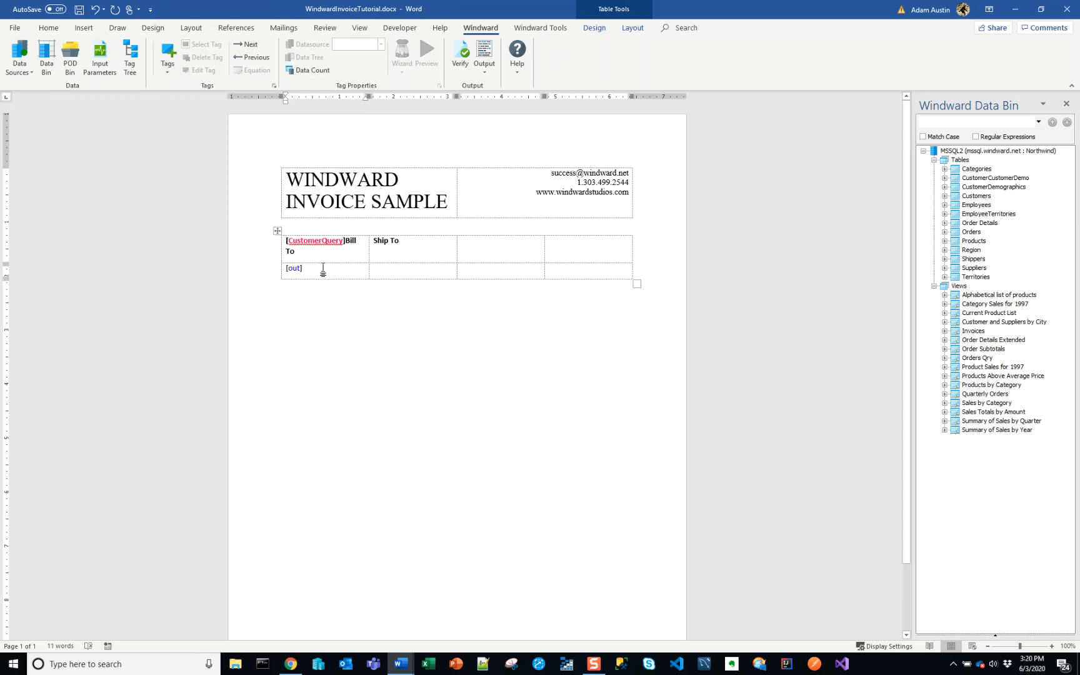
key(Return)
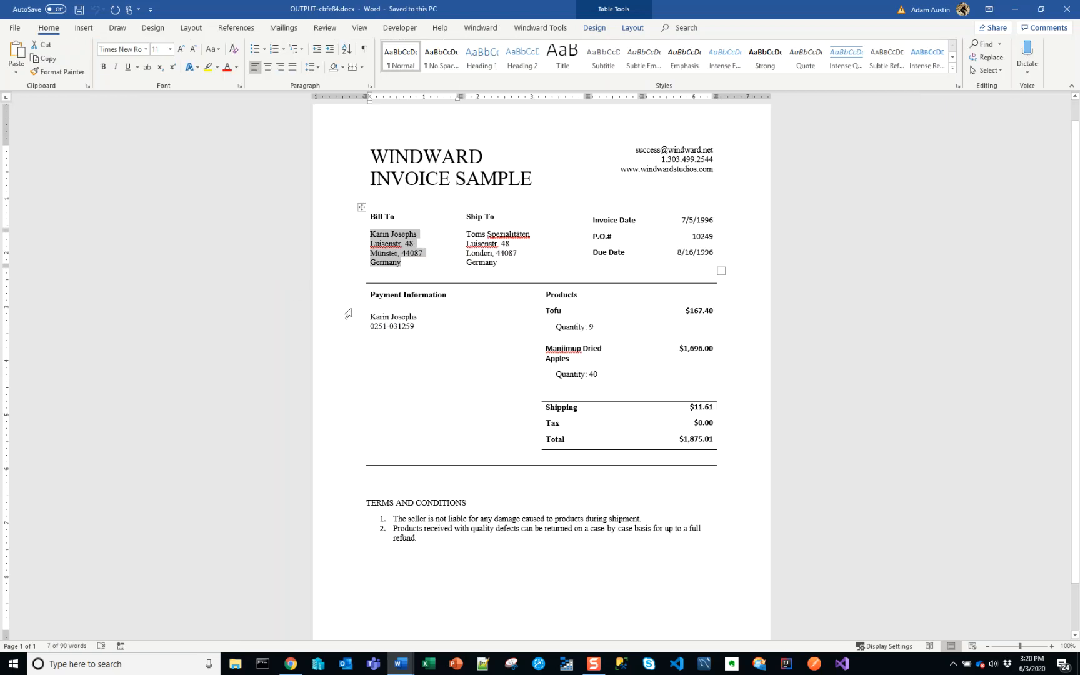
Step: Examine the line order of the name, street, city and country under Bill To in the sample invoice, and return to the template
click(383, 254)
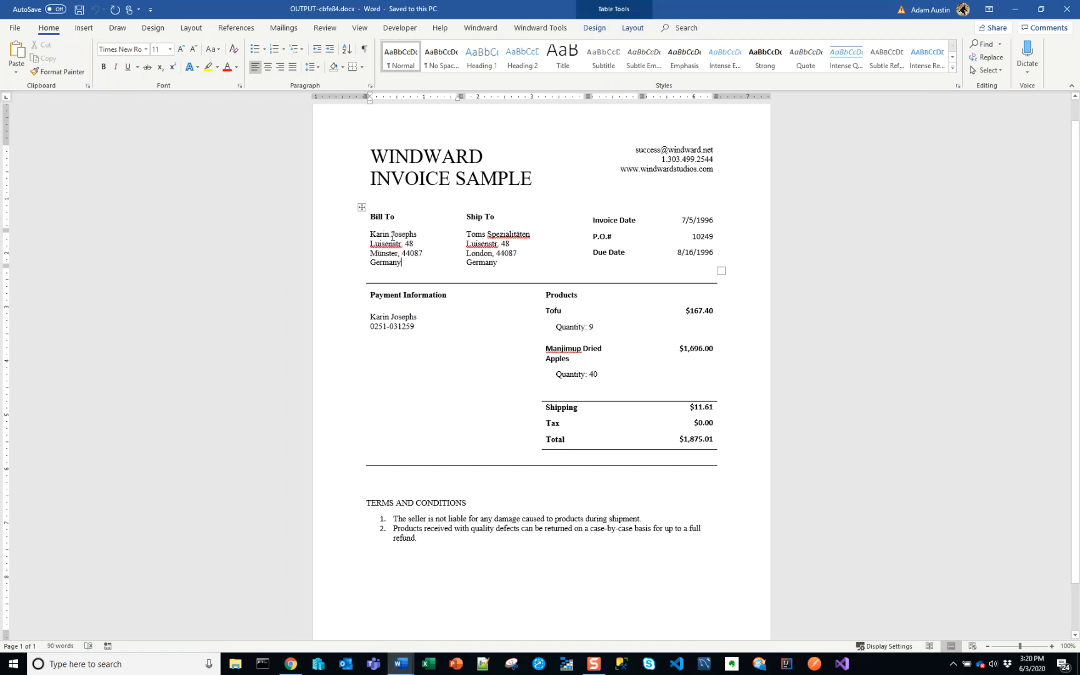
double_click(388, 245)
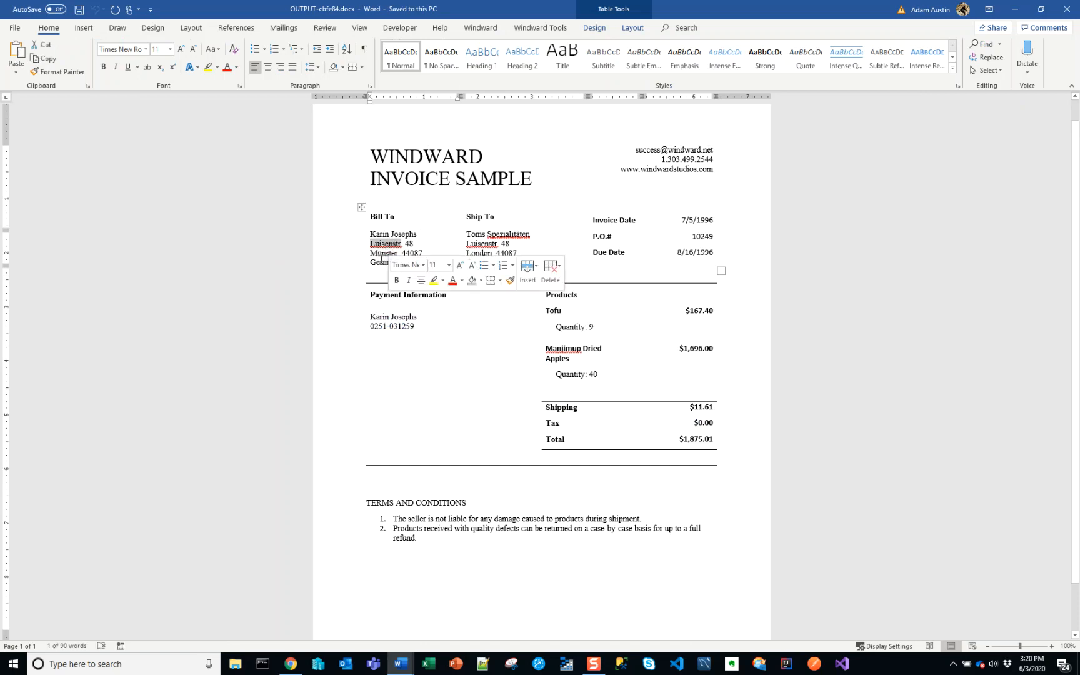
click(404, 253)
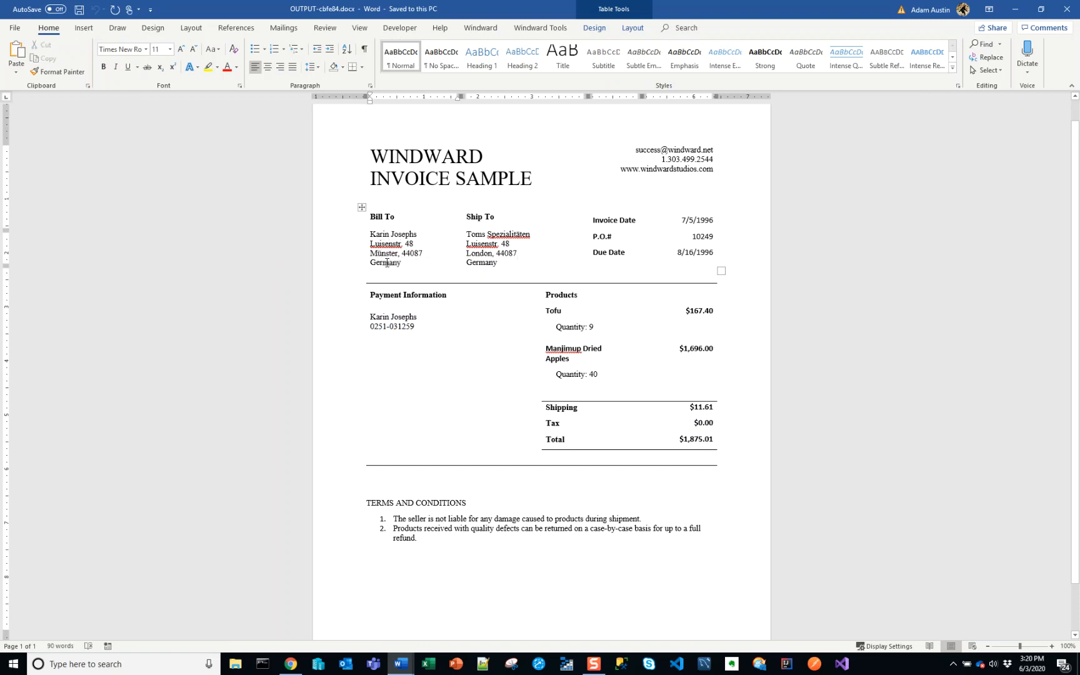
key(alt+Tab)
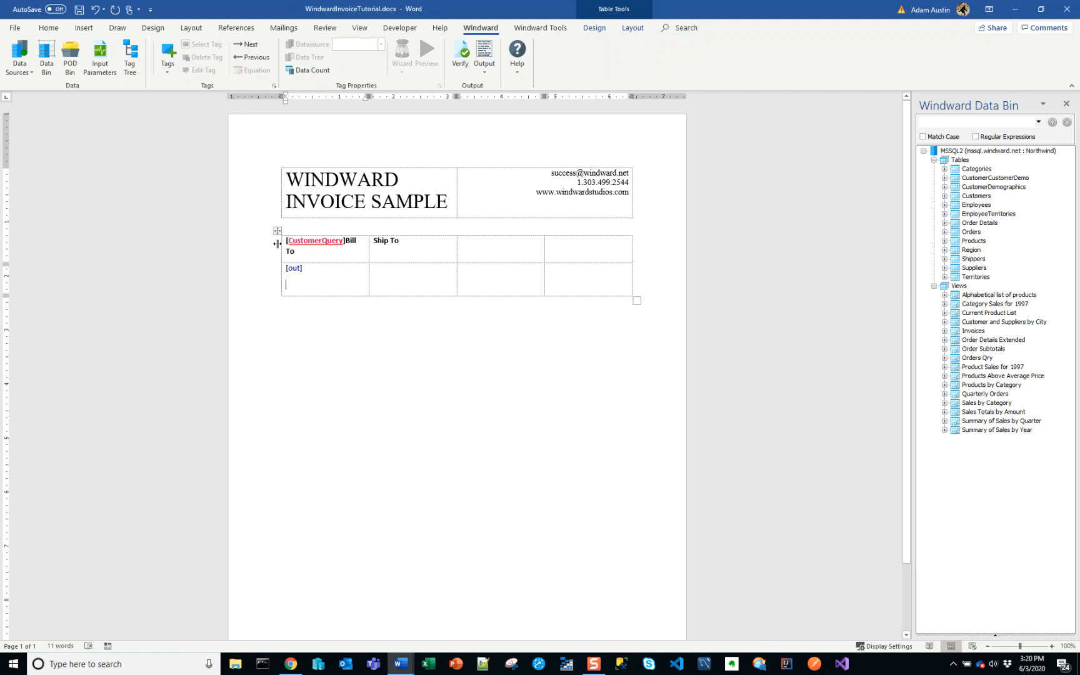
Step: Add an Out tag on the second line under Bill To and two comma-separated Out tags on the third line
click(173, 76)
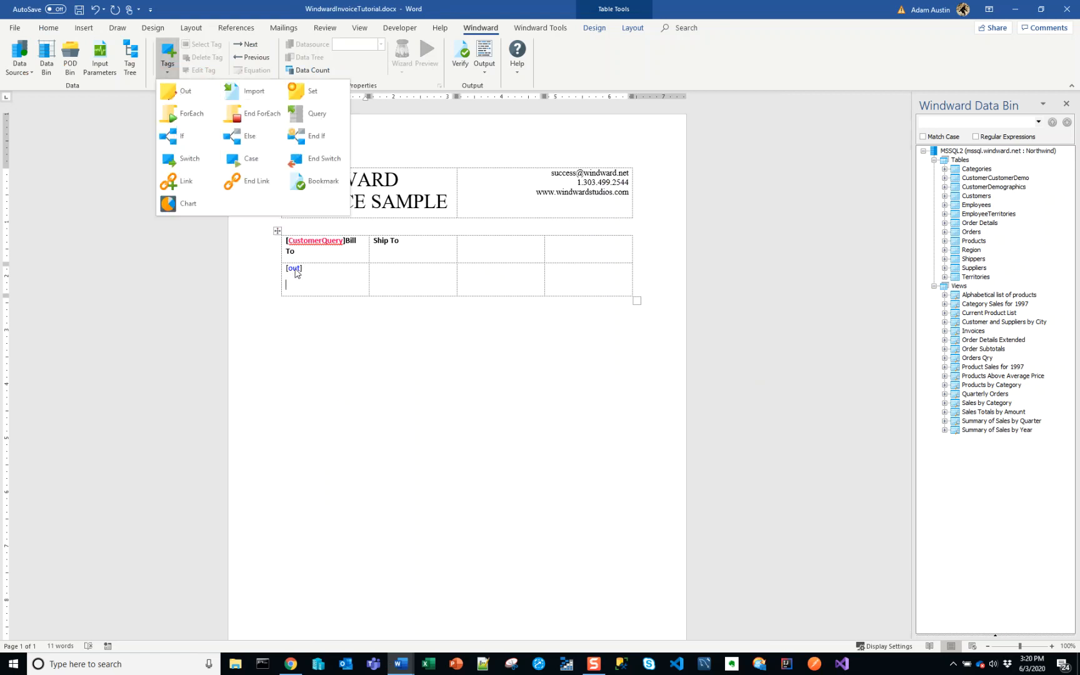
click(175, 89)
key(Return)
click(173, 72)
click(183, 95)
text(,)
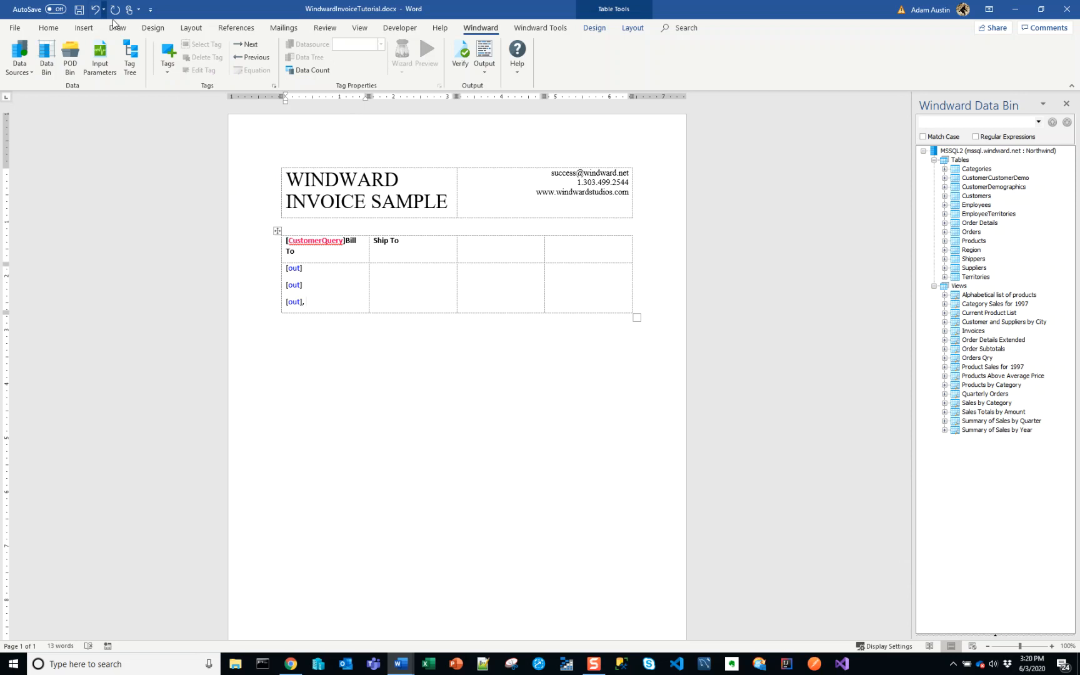
click(167, 59)
click(182, 95)
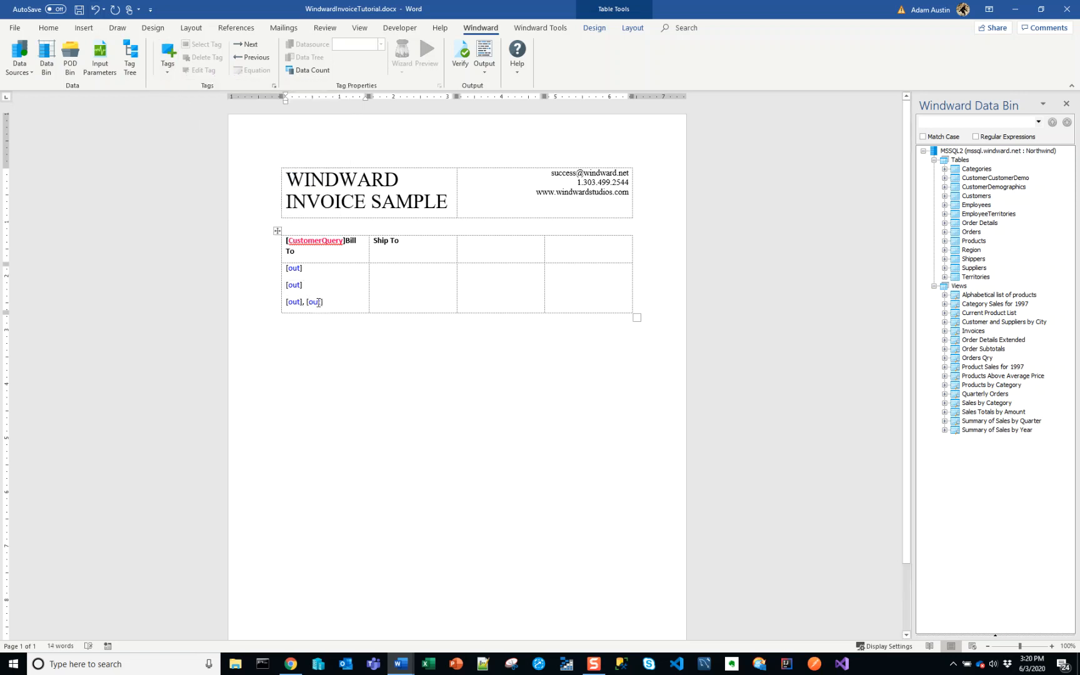
Step: Start a fourth line in the cell under Bill To and insert an Out tag on it
click(301, 305)
key(Right)
key(Left)
key(Right)
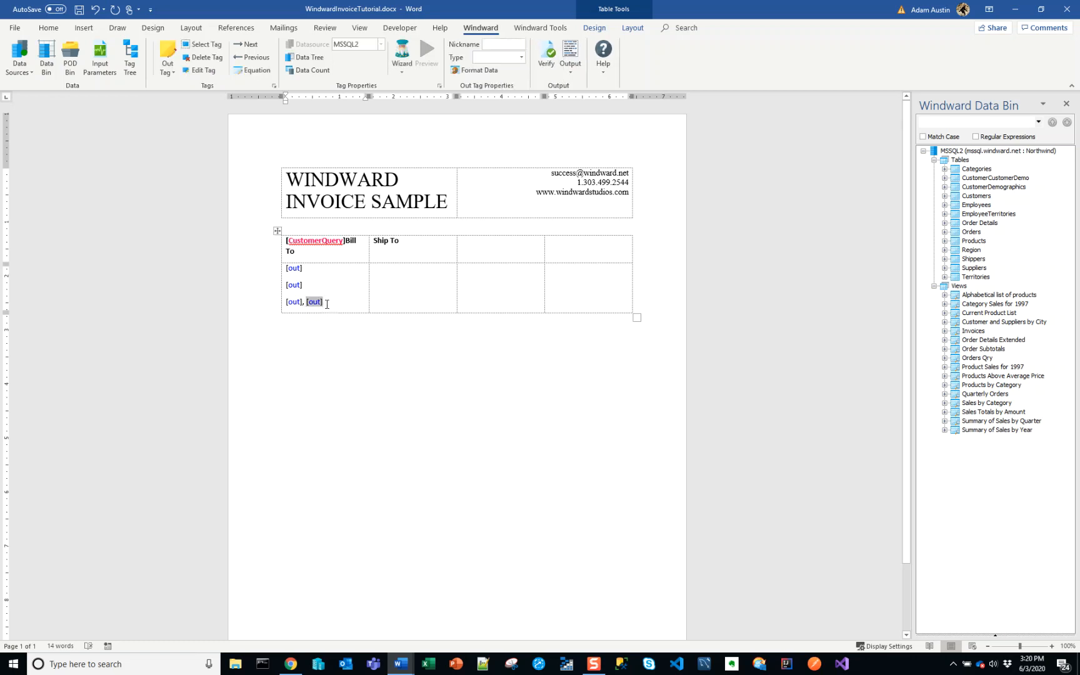
key(Right)
key(Return)
click(168, 57)
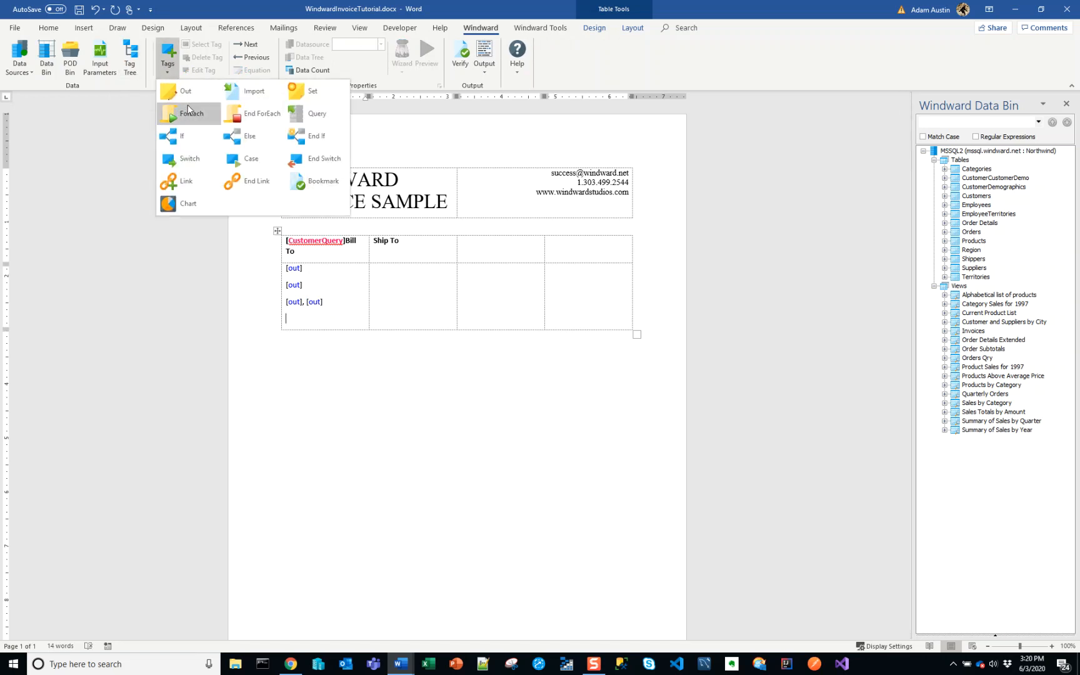
click(183, 92)
Step: Bind the first-line Out tag under Bill To to the ContactName field of customerQueryVar
click(290, 269)
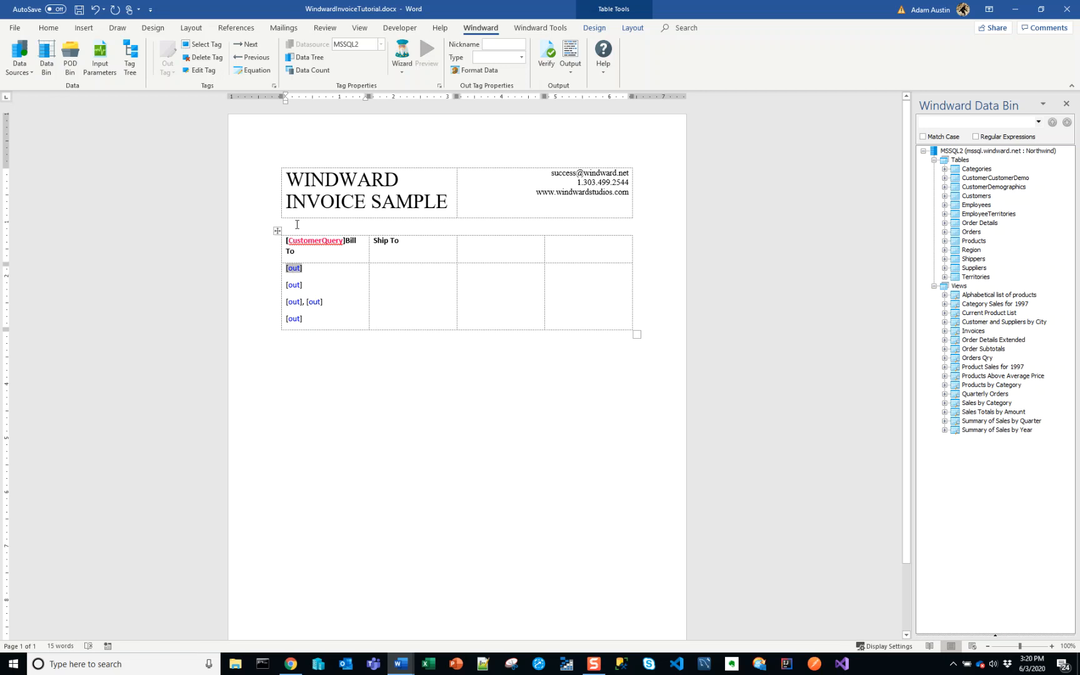
click(324, 62)
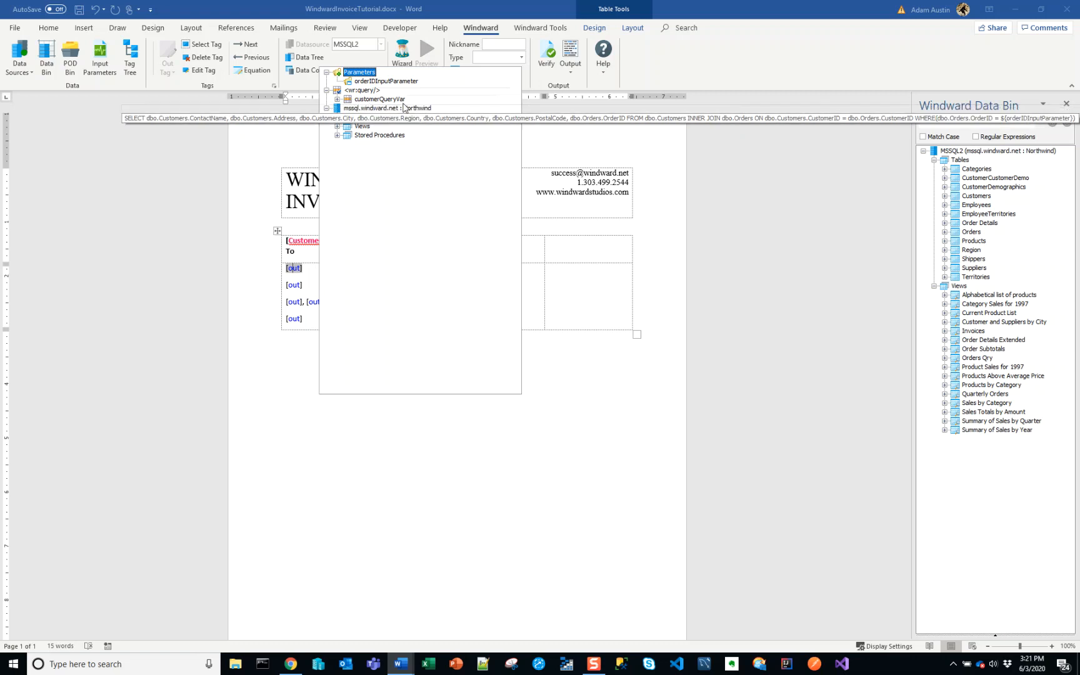
click(336, 98)
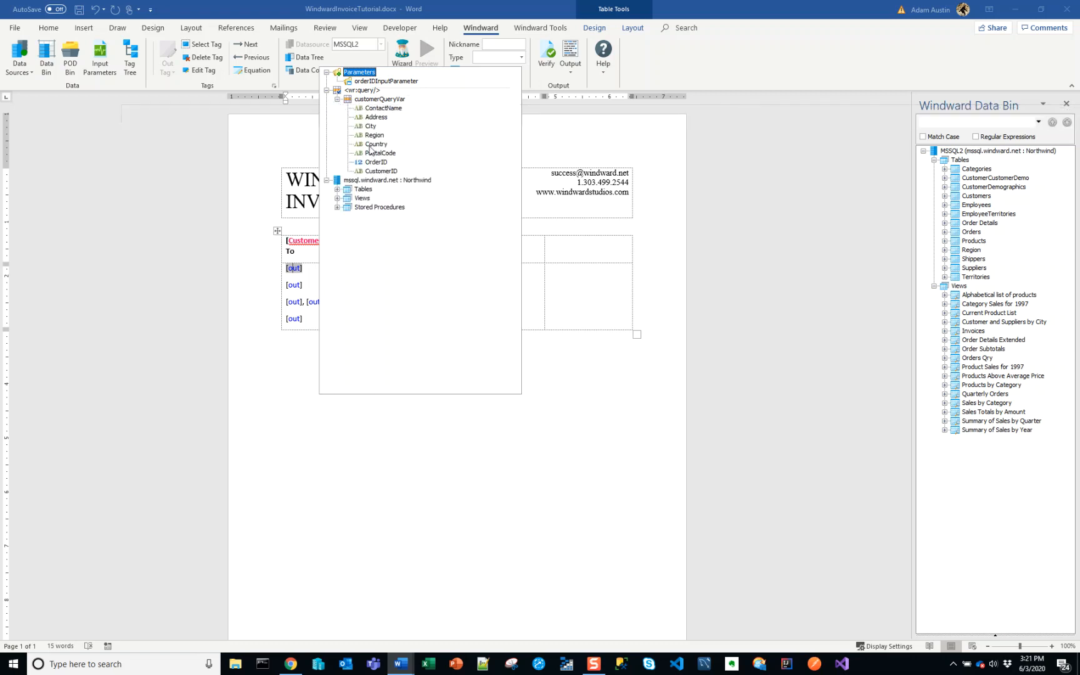
click(392, 108)
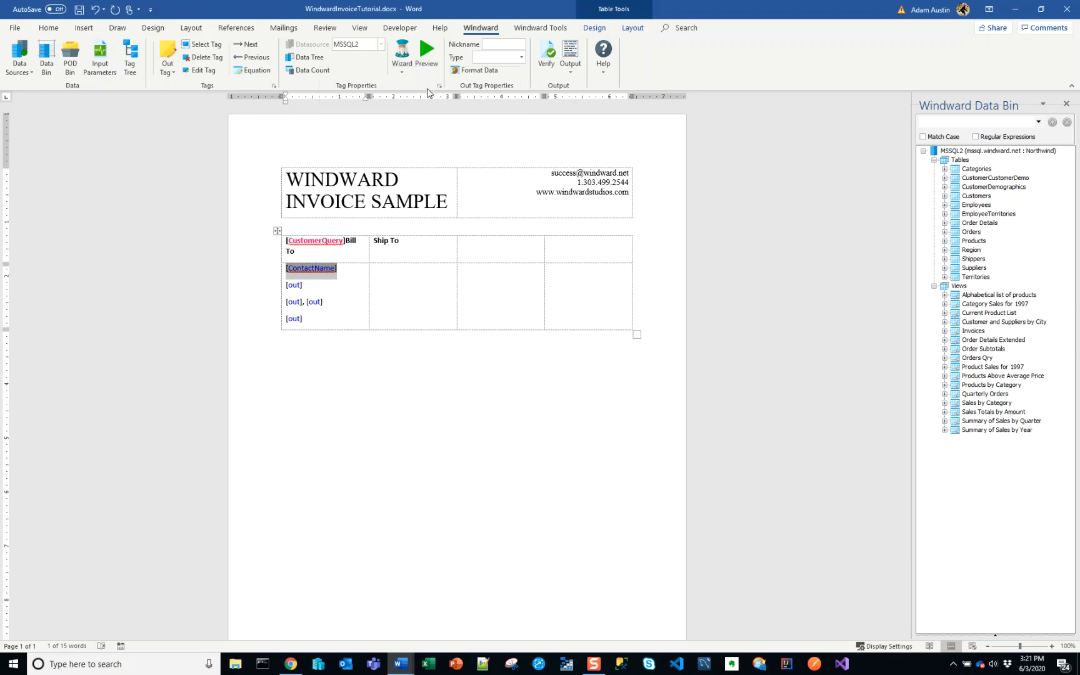
Step: Preview the value returned by the ContactName tag and close the results
click(317, 275)
click(425, 53)
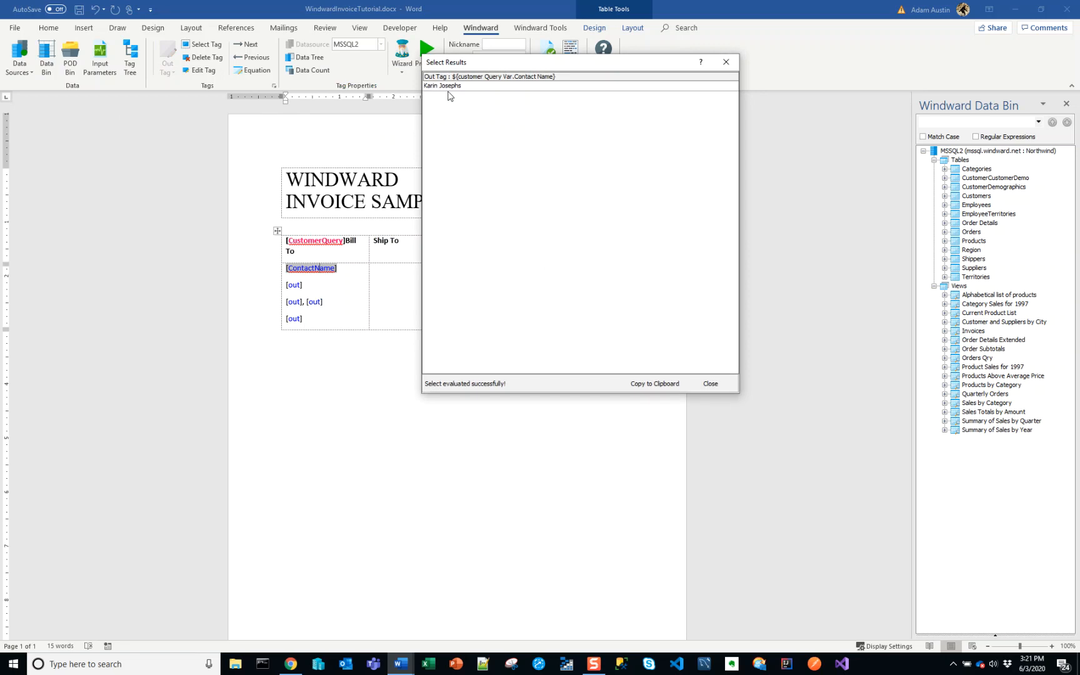
click(709, 383)
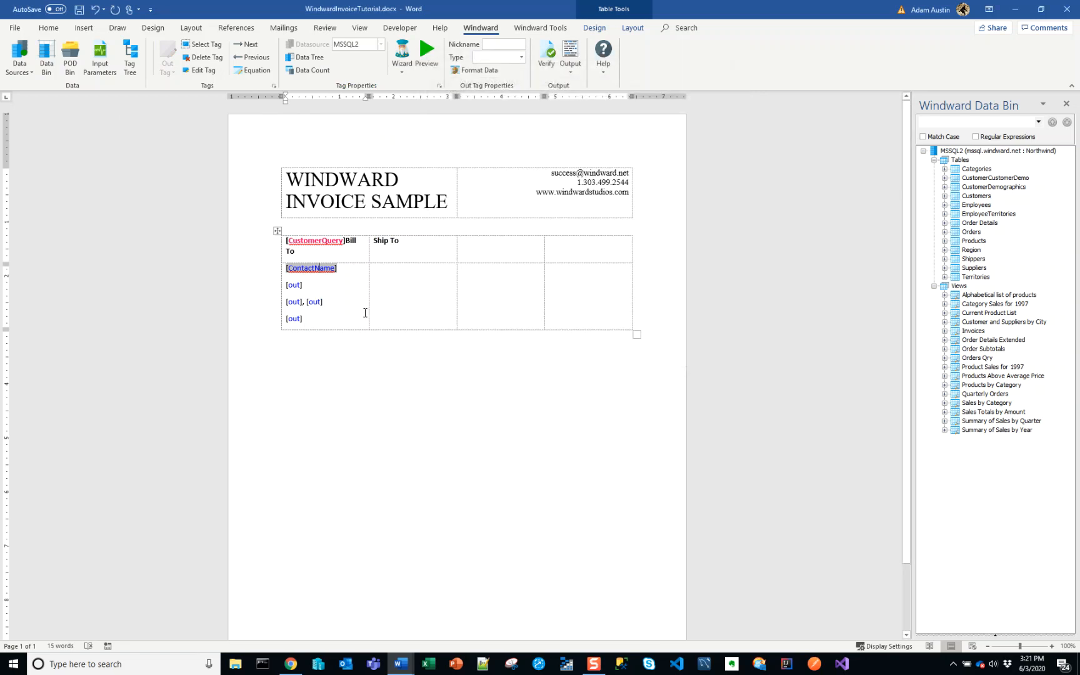
Step: Bind the second-line Out tag under Bill To to the Address field of customerQueryVar
click(293, 286)
click(305, 57)
click(329, 95)
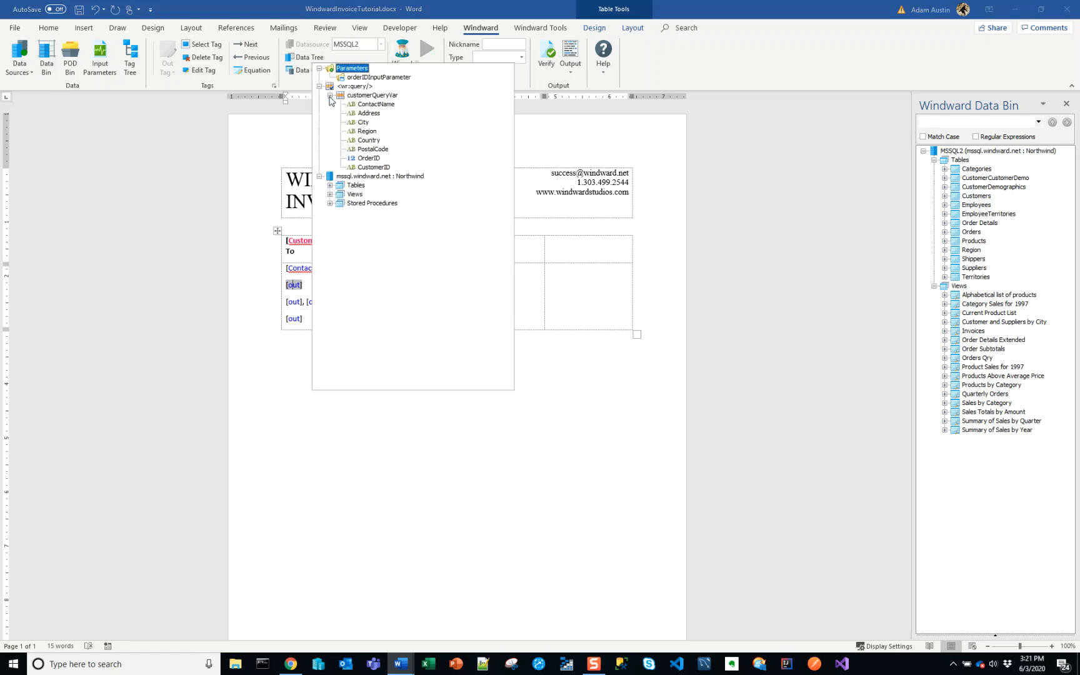
click(376, 114)
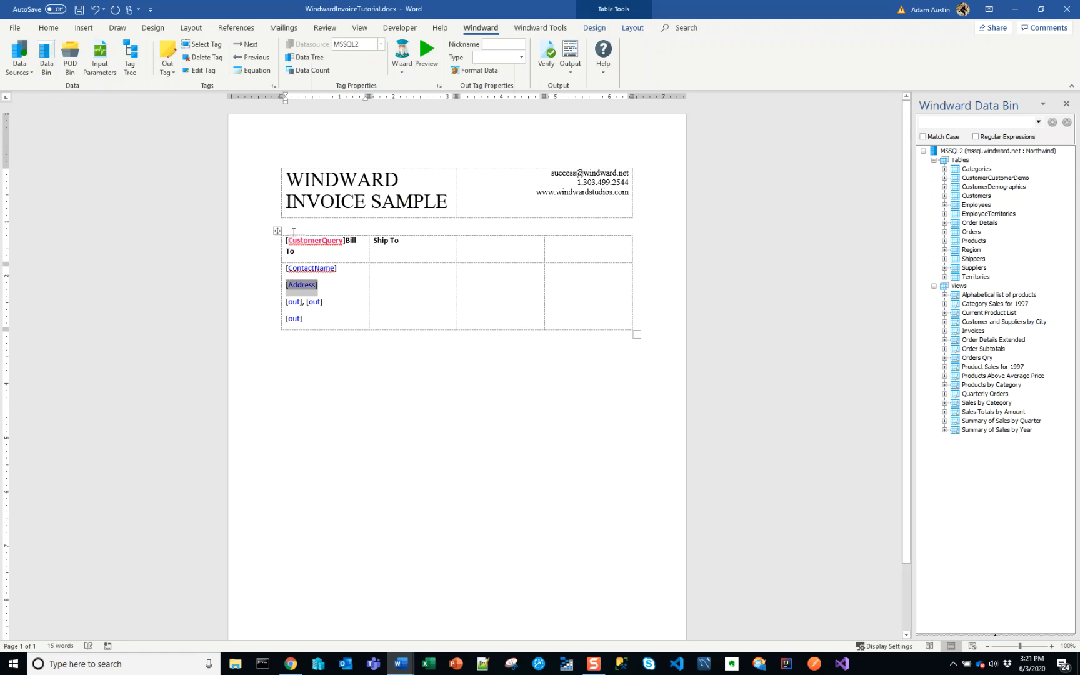
Step: Bind the third line's two Out tags to the City and PostalCode fields of customerQueryVar, in that order
click(305, 57)
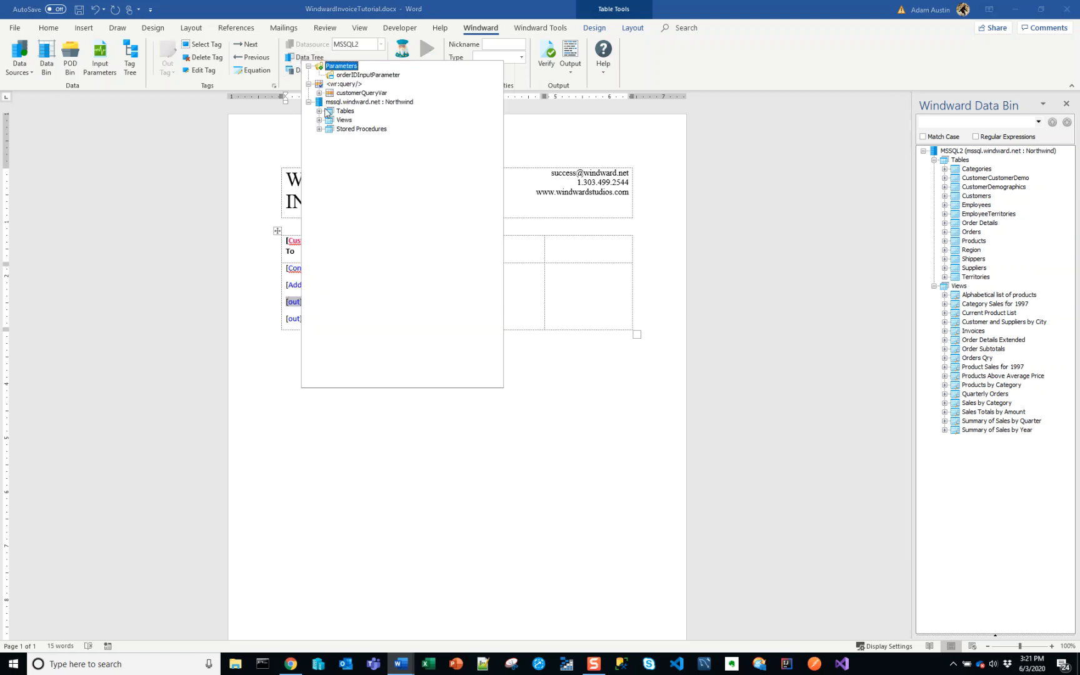
click(318, 93)
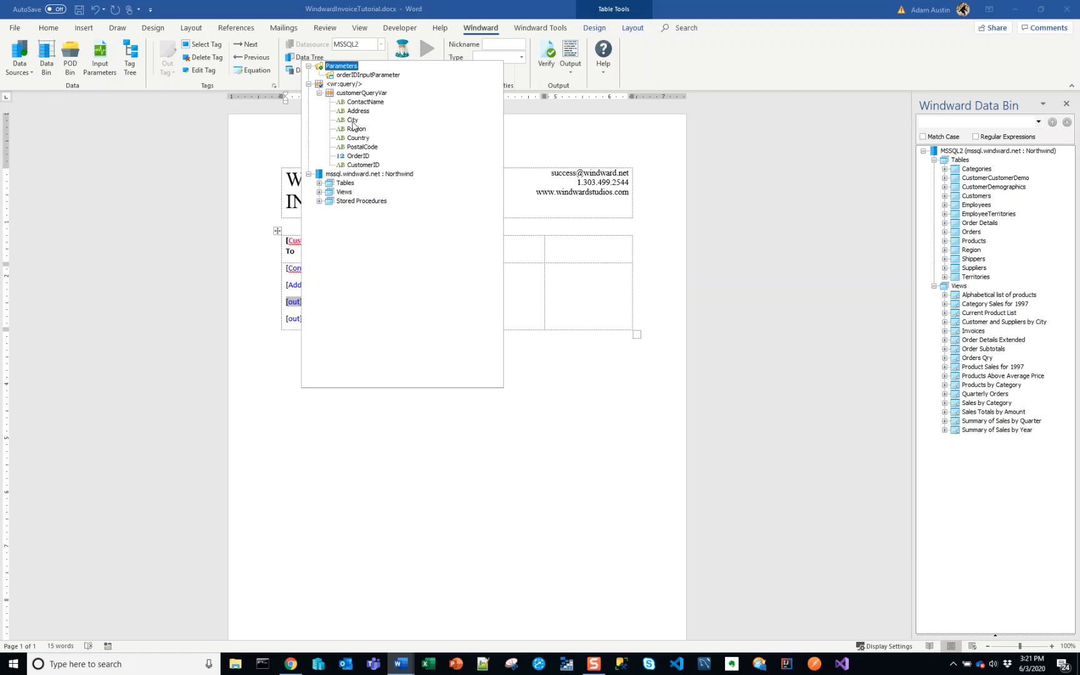
click(353, 123)
click(316, 302)
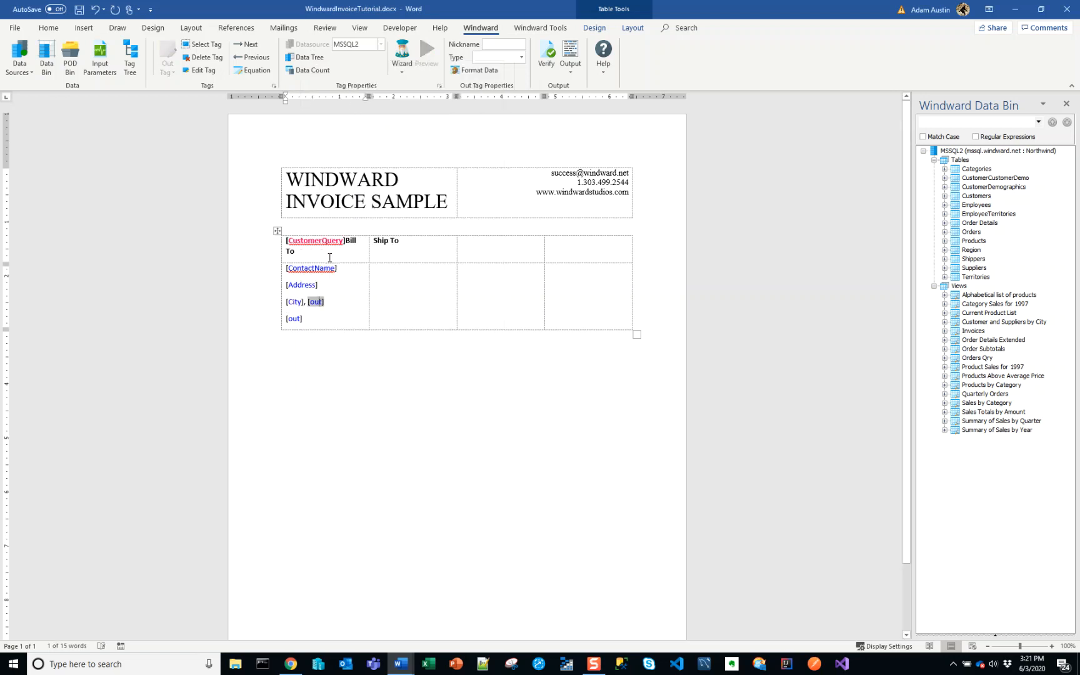
click(312, 63)
click(326, 97)
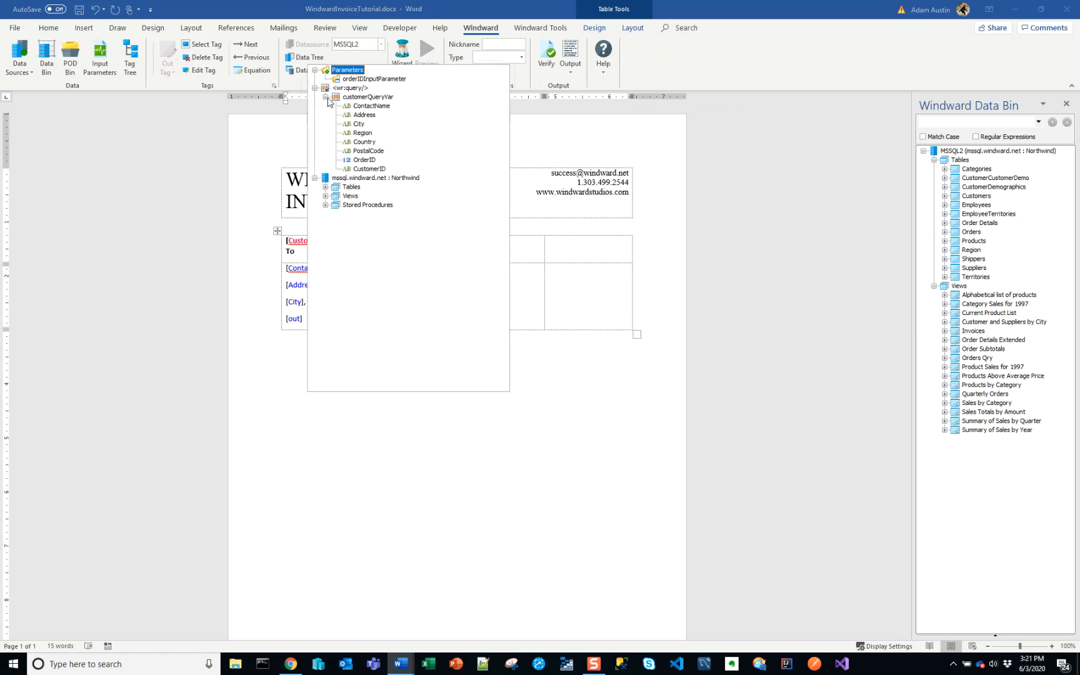
click(368, 151)
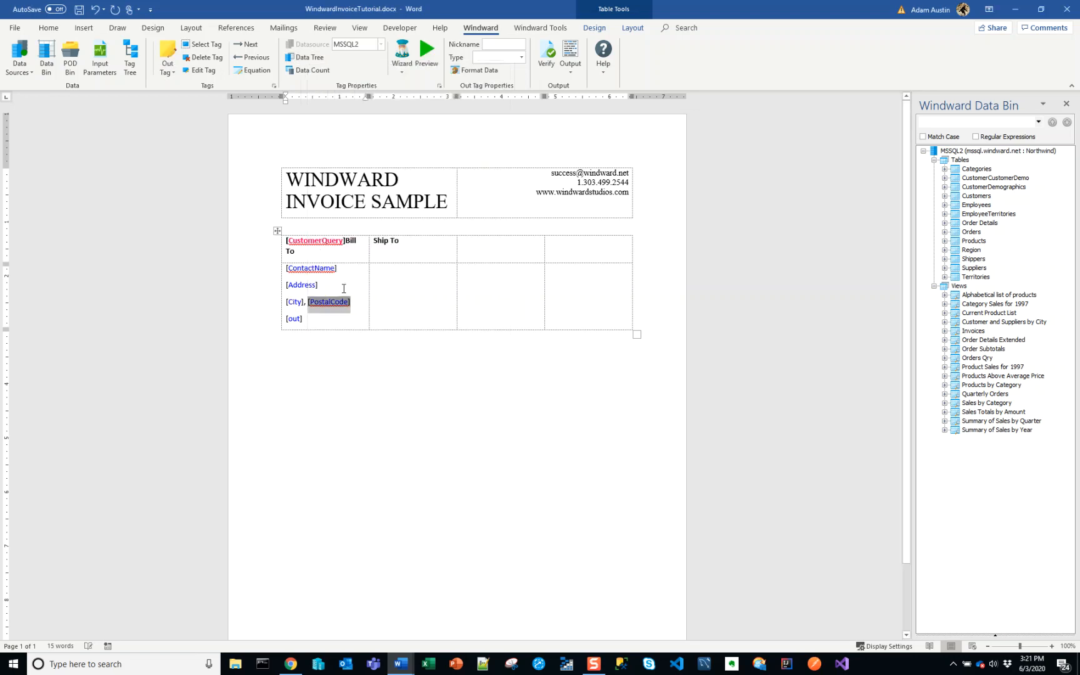
Step: Bind the fourth-line Out tag under Bill To to the Country field of customerQueryVar
click(294, 319)
click(313, 57)
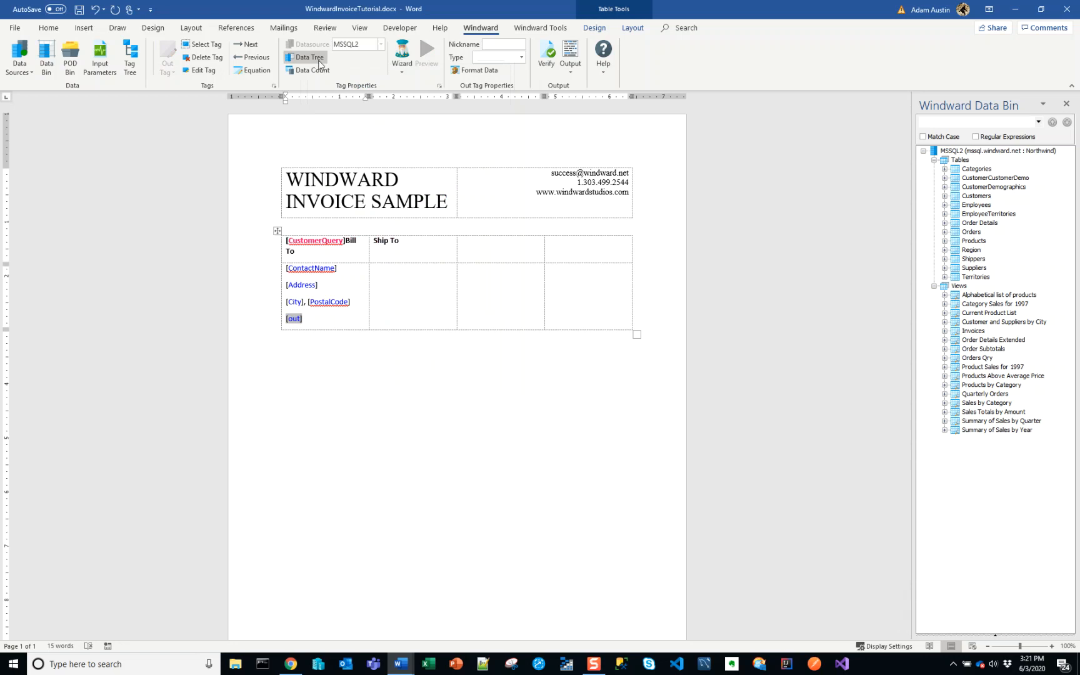
click(333, 97)
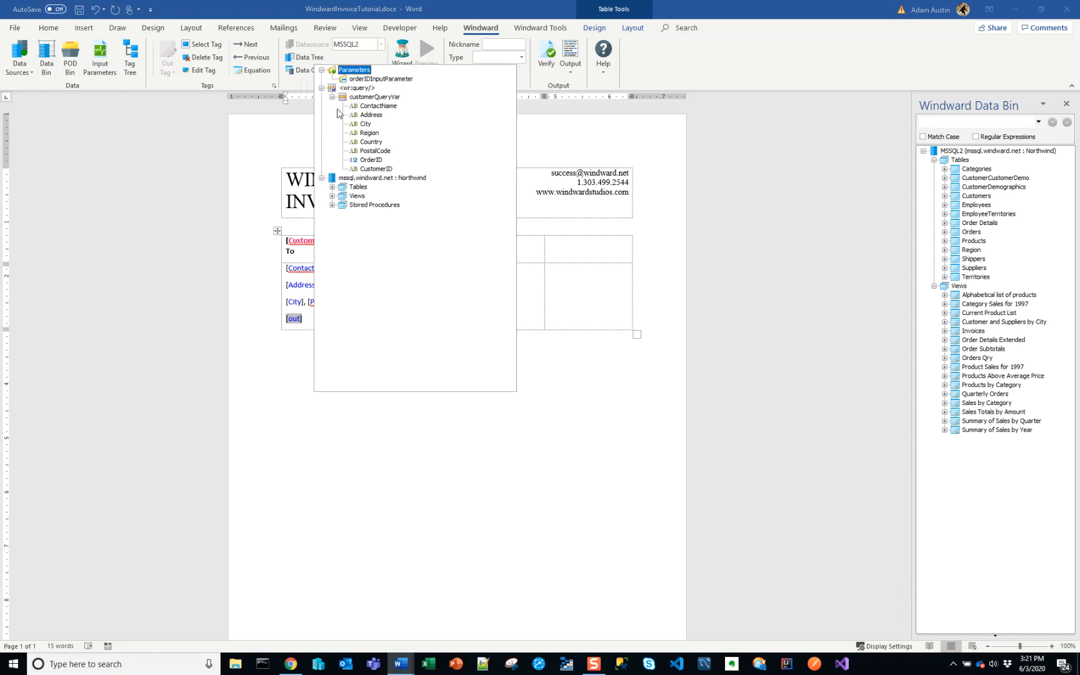
click(365, 145)
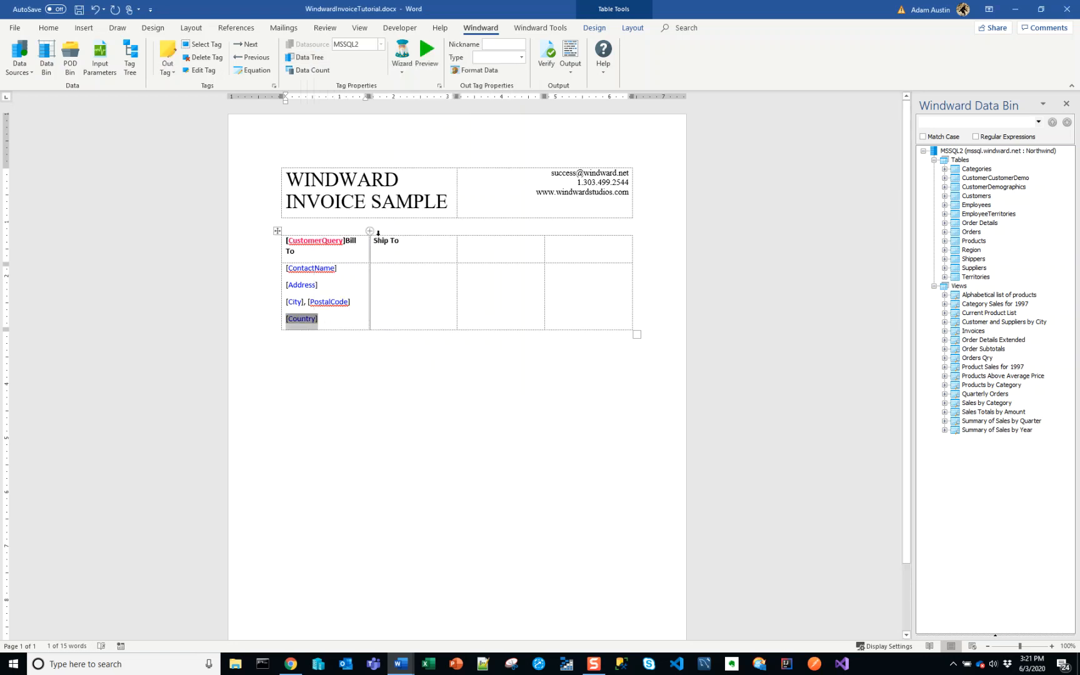
click(338, 319)
click(305, 303)
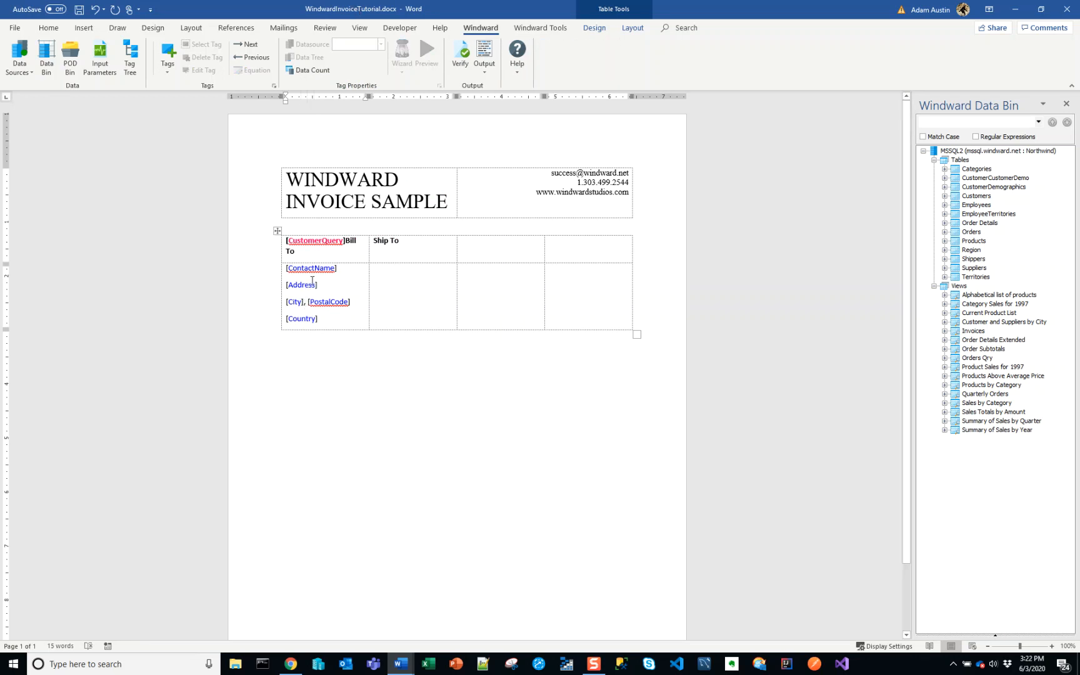
Step: Preview the CustomerQuery tag's results, examine the returned customer fields, and close the preview
click(320, 240)
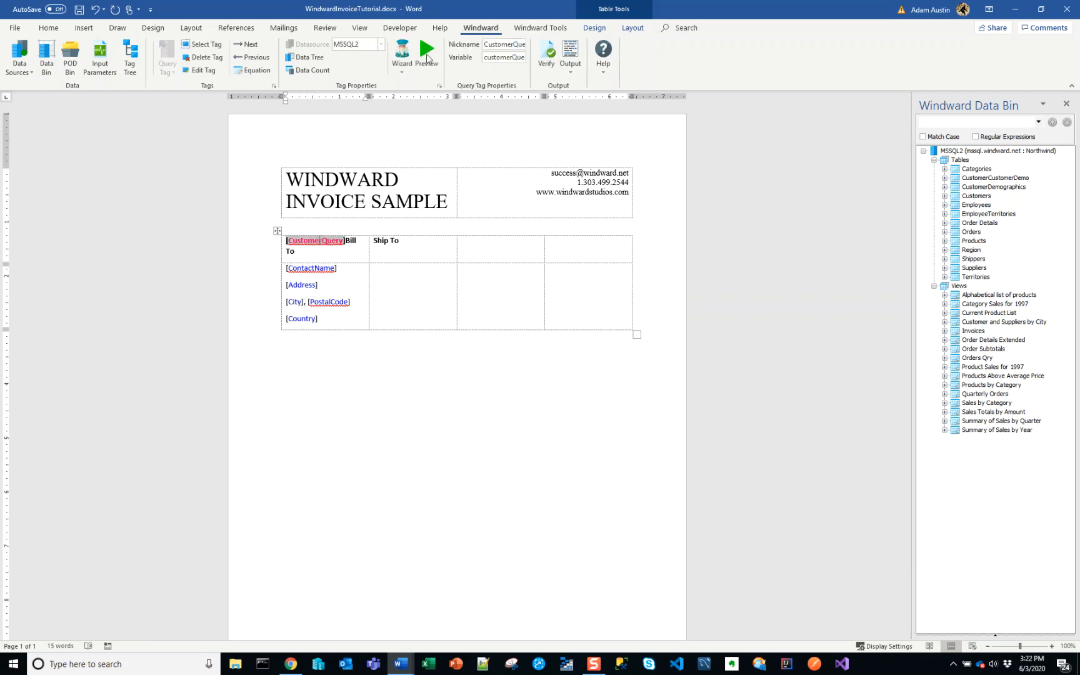
click(427, 50)
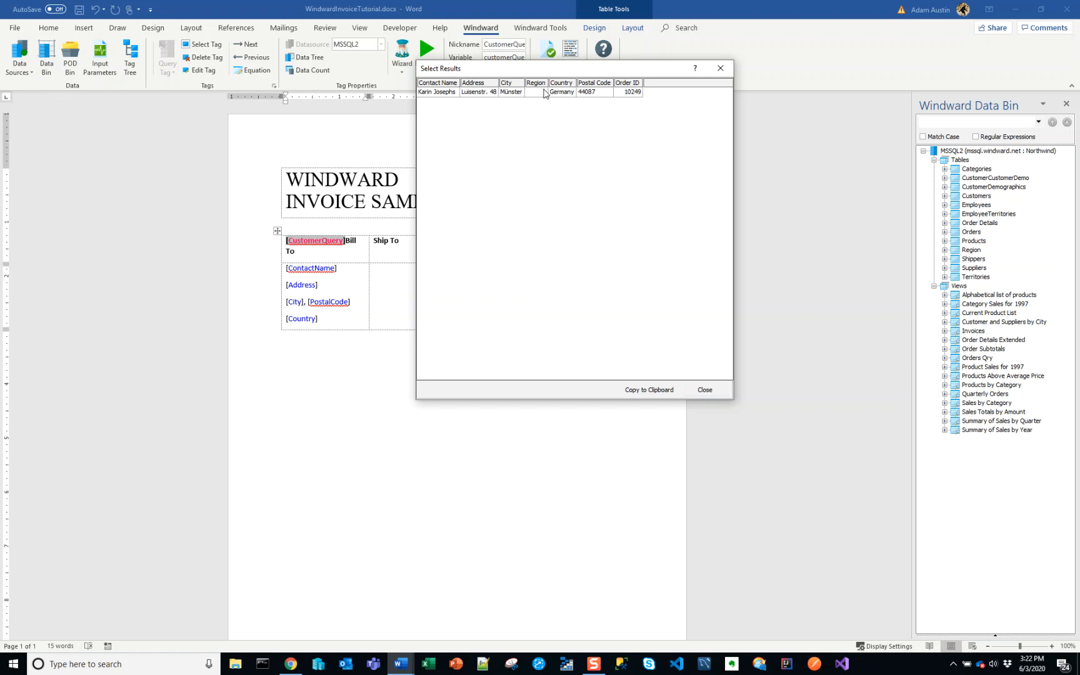
click(706, 391)
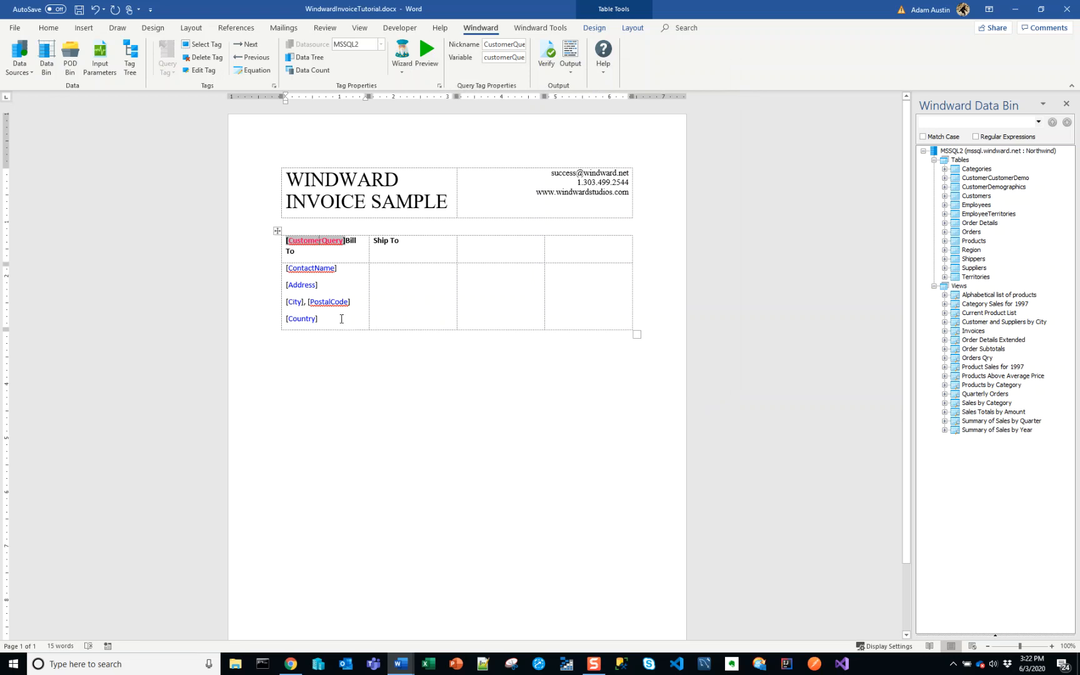
Step: Generate the template's DOCX output with the preset orderIDInputParameter value
click(341, 319)
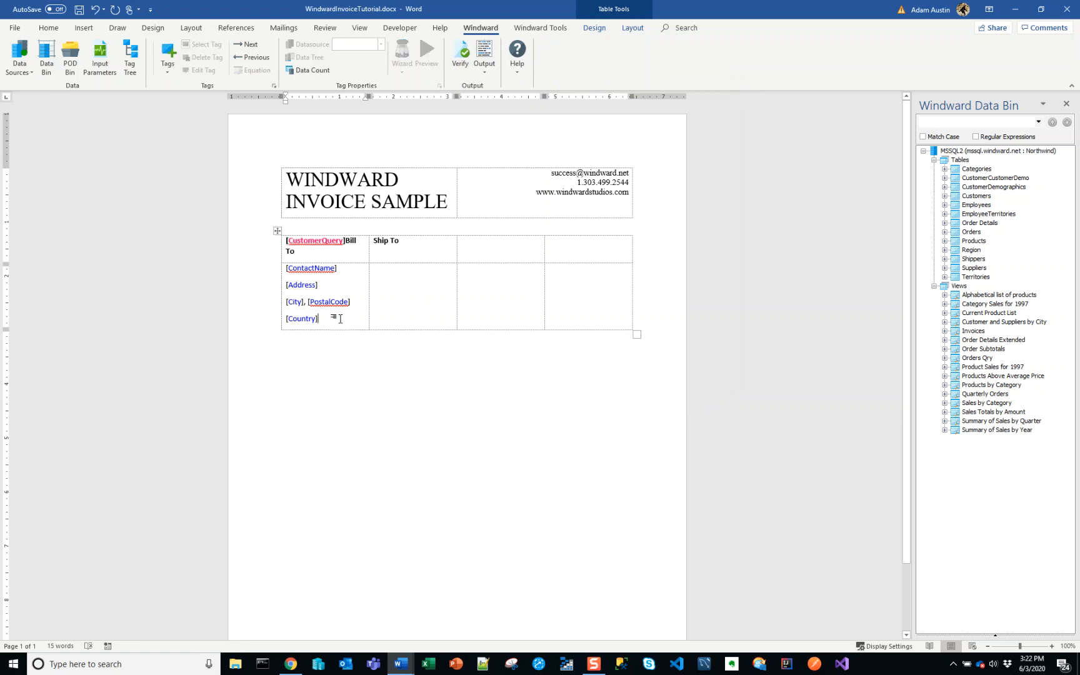
click(485, 51)
click(581, 374)
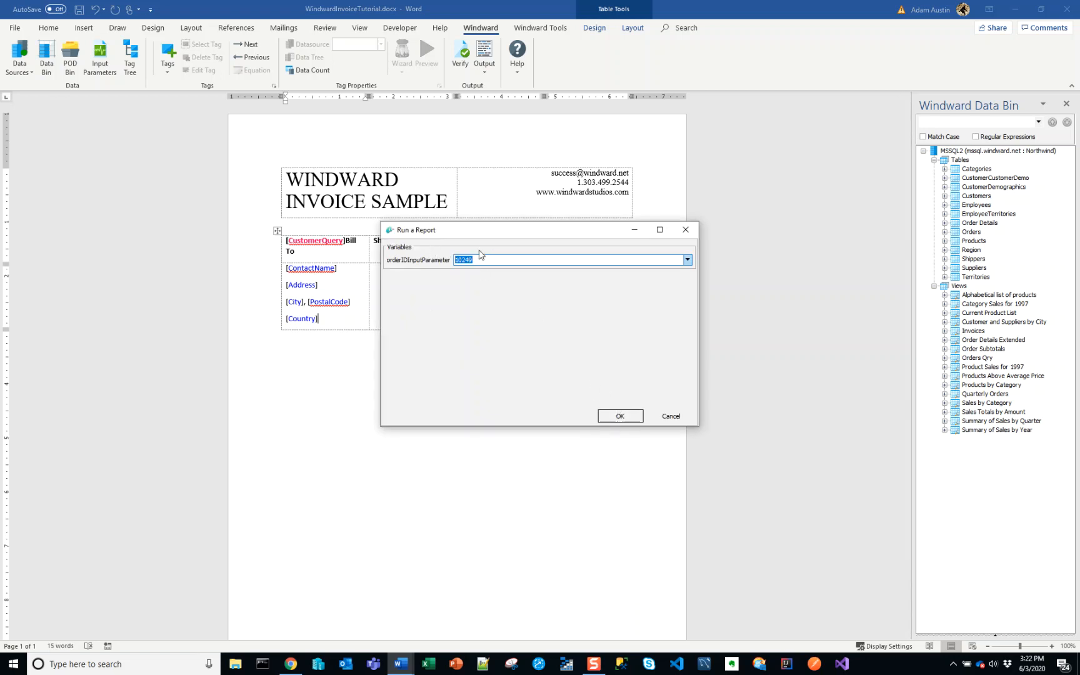
click(637, 418)
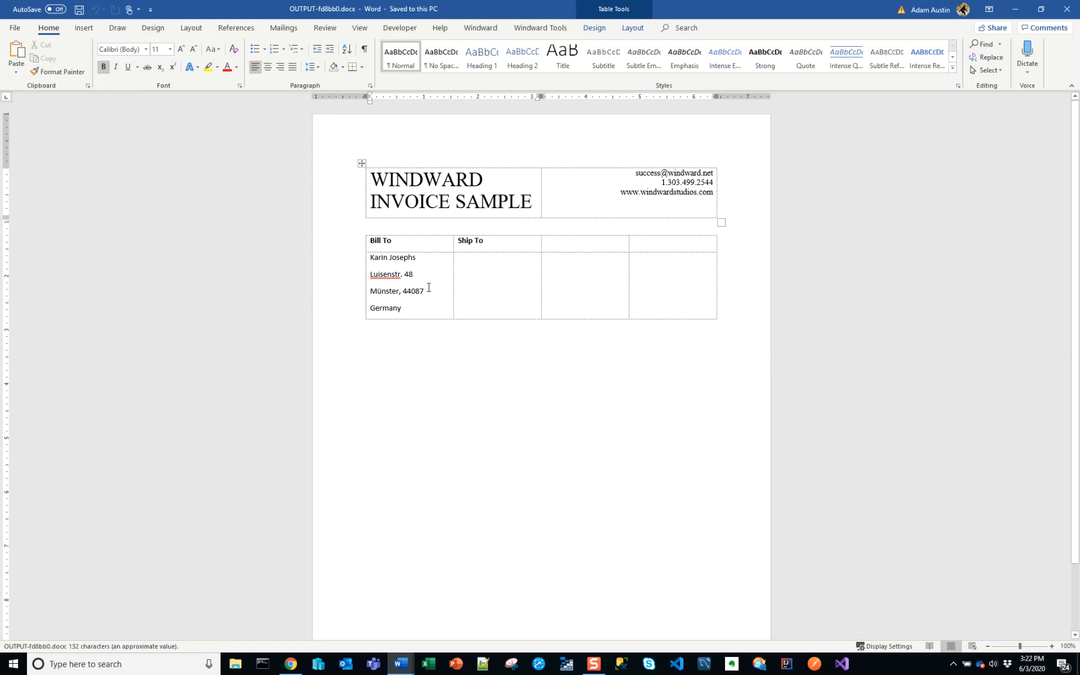
Step: Compare the output's Bill To lines with those in the sample invoice, close the output document, and return to the template
key(alt+Tab)
key(alt+Tab)
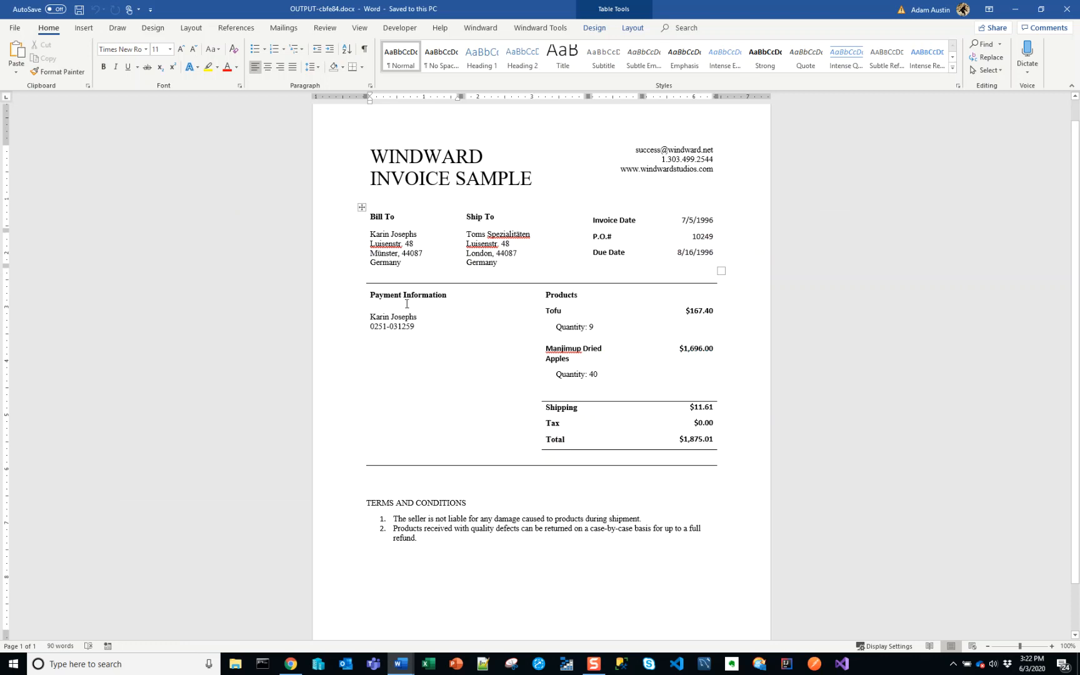
drag(406, 262, 384, 222)
click(384, 222)
key(alt+Tab)
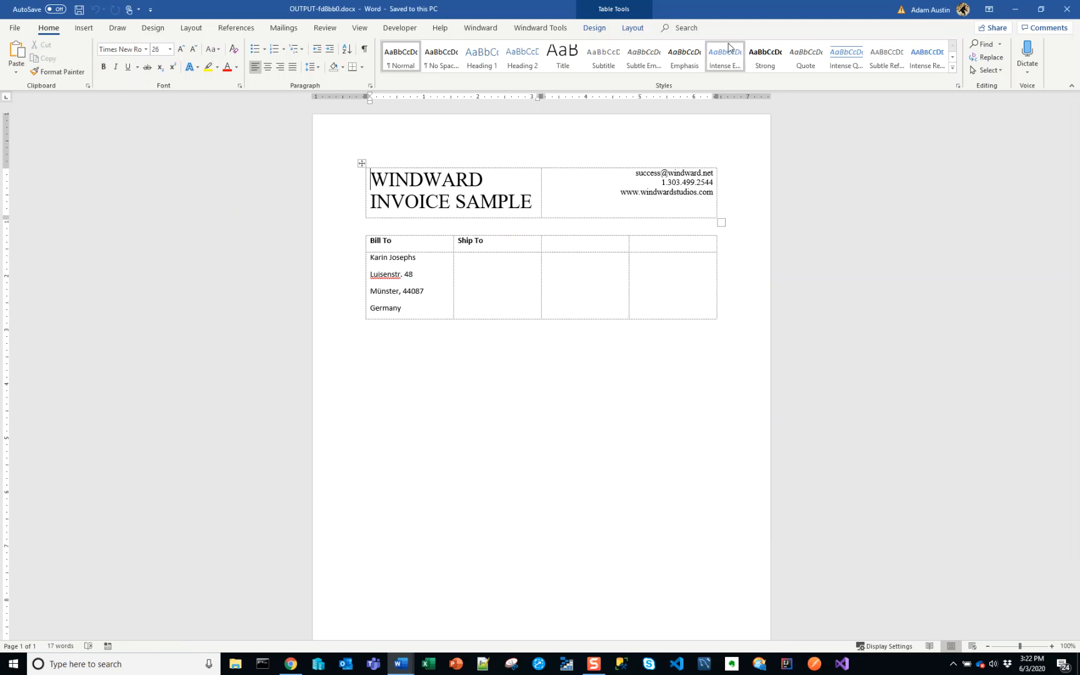
click(1064, 8)
key(alt+Tab)
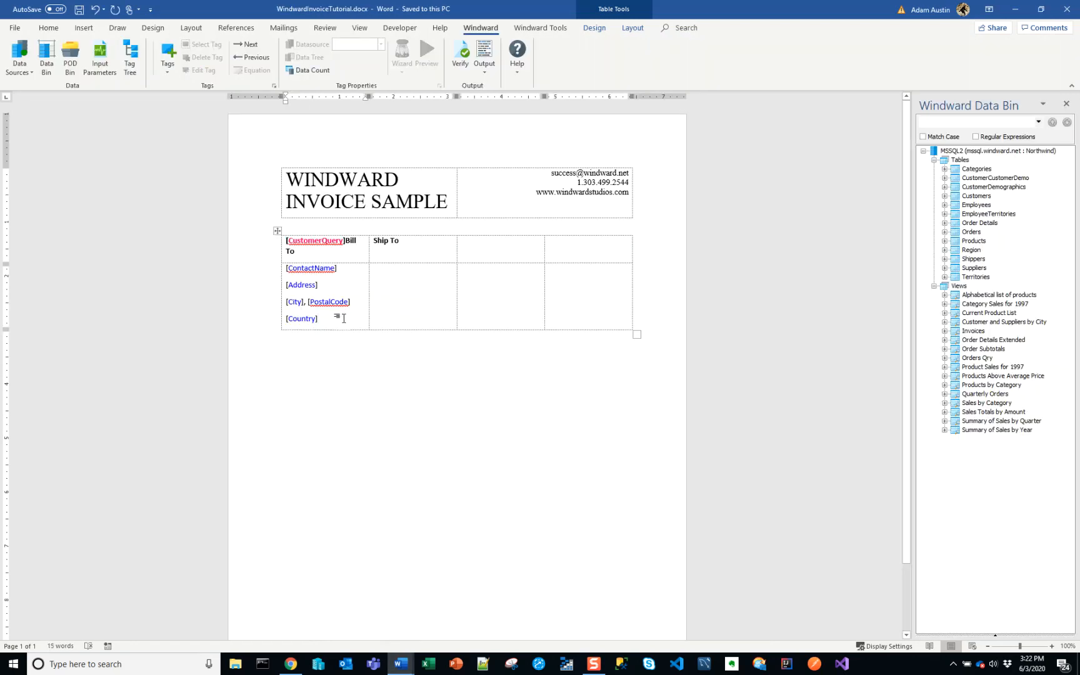
Step: Set the line spacing of the four tag lines under Bill To to 1.0
drag(343, 319, 341, 267)
click(48, 27)
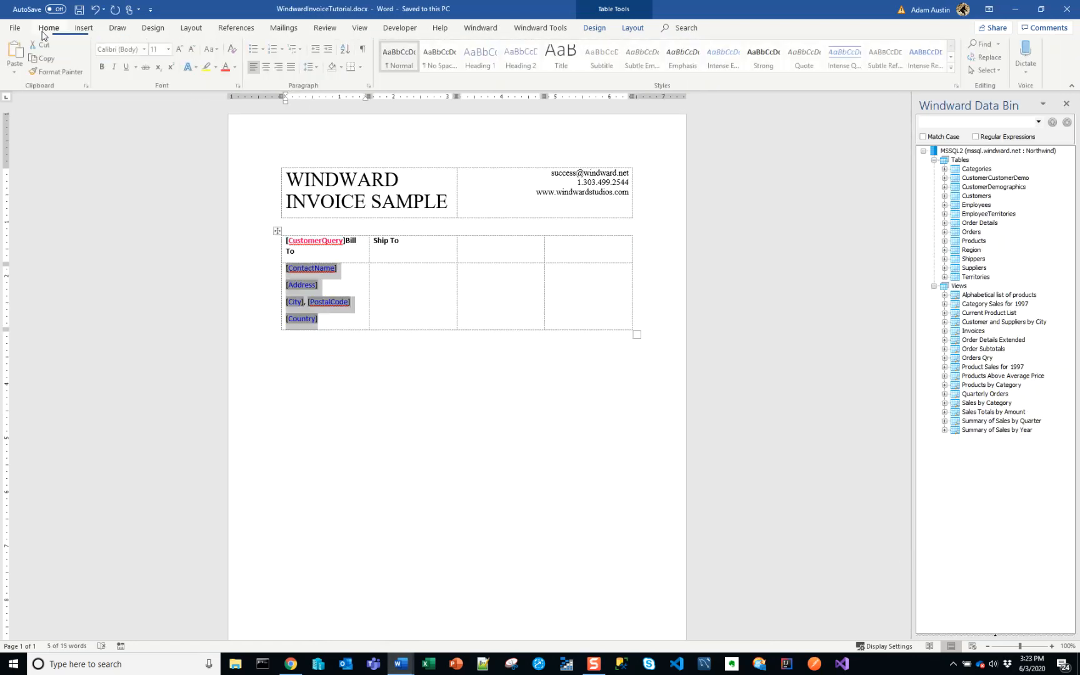
click(319, 67)
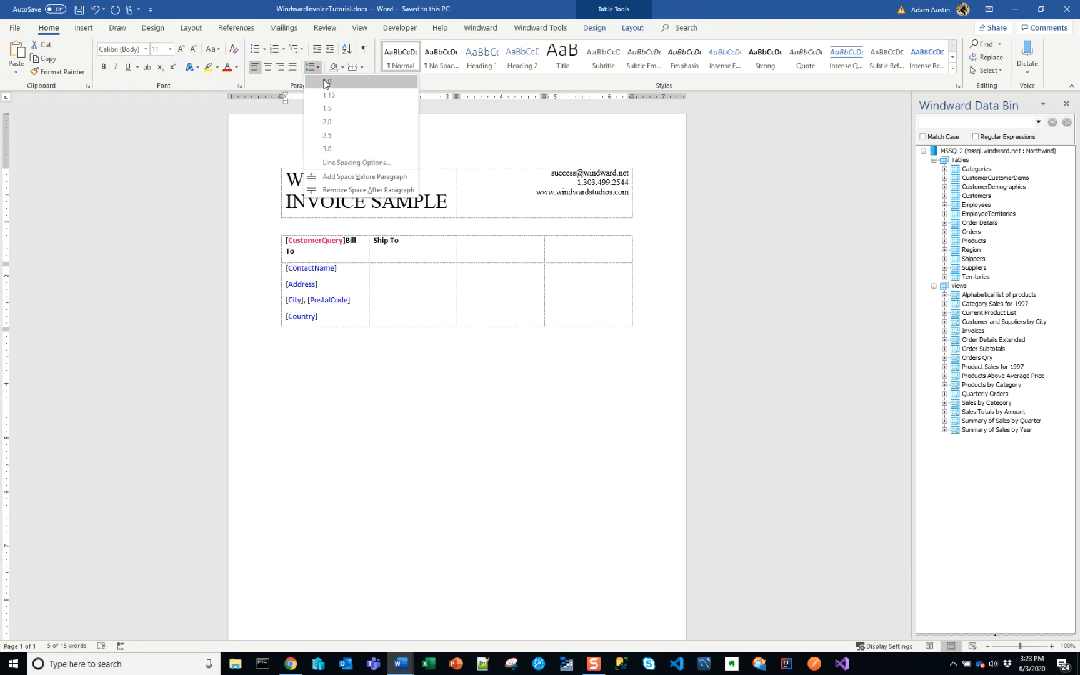
click(325, 82)
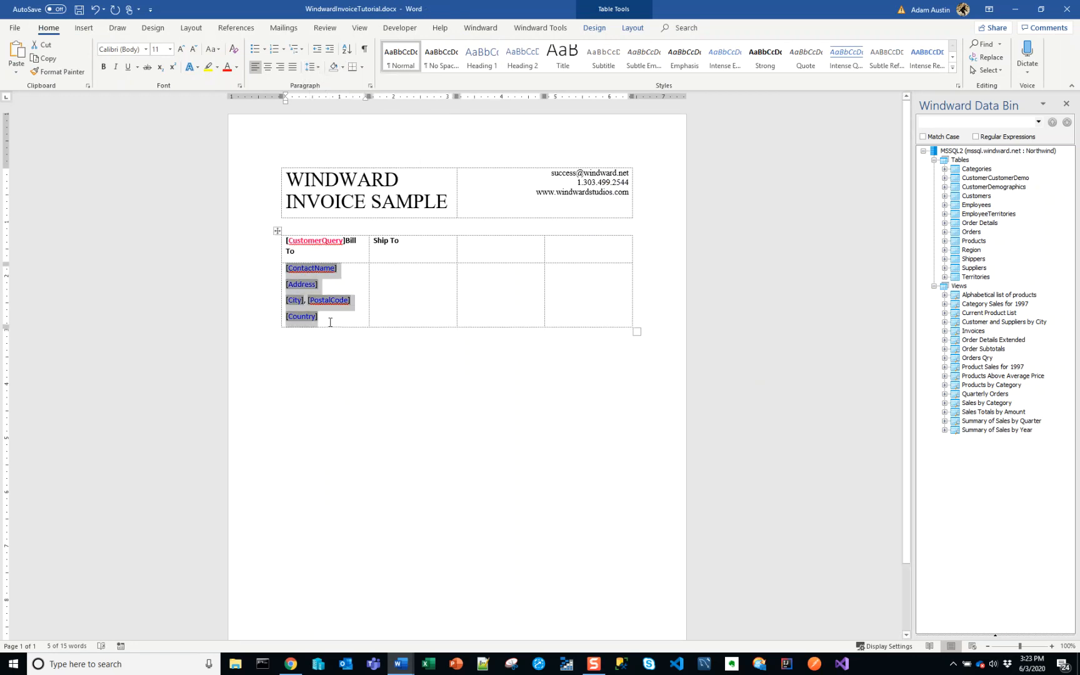
click(330, 321)
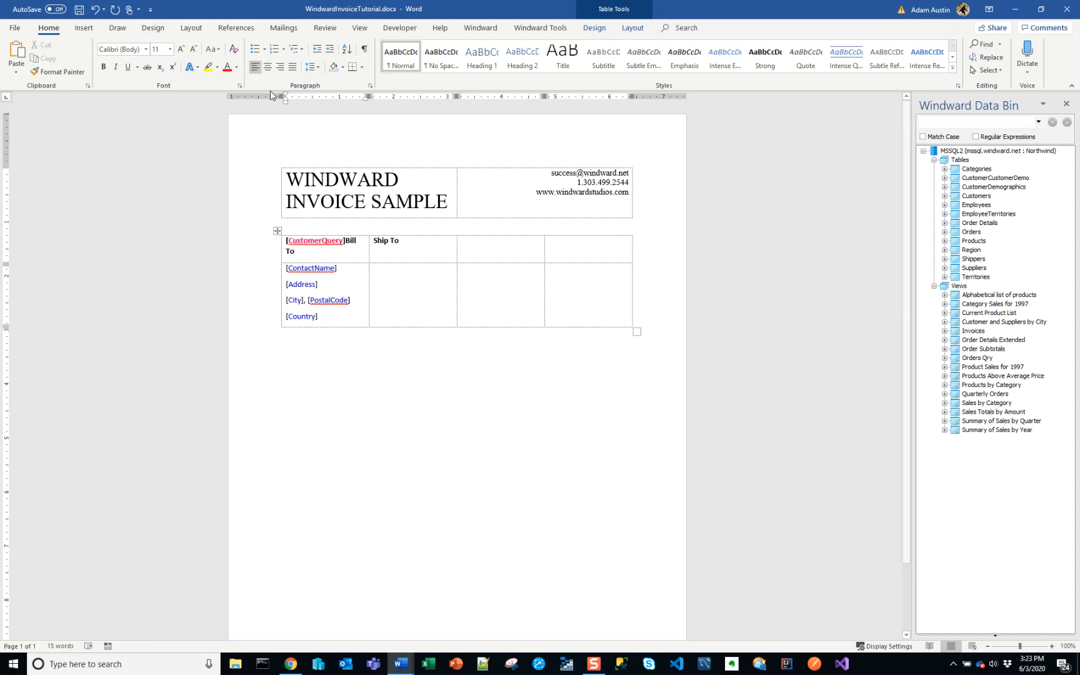
Step: Compare the Bill To line spacing in the sample invoice with the template's tag lines and return to the template
key(alt+Tab)
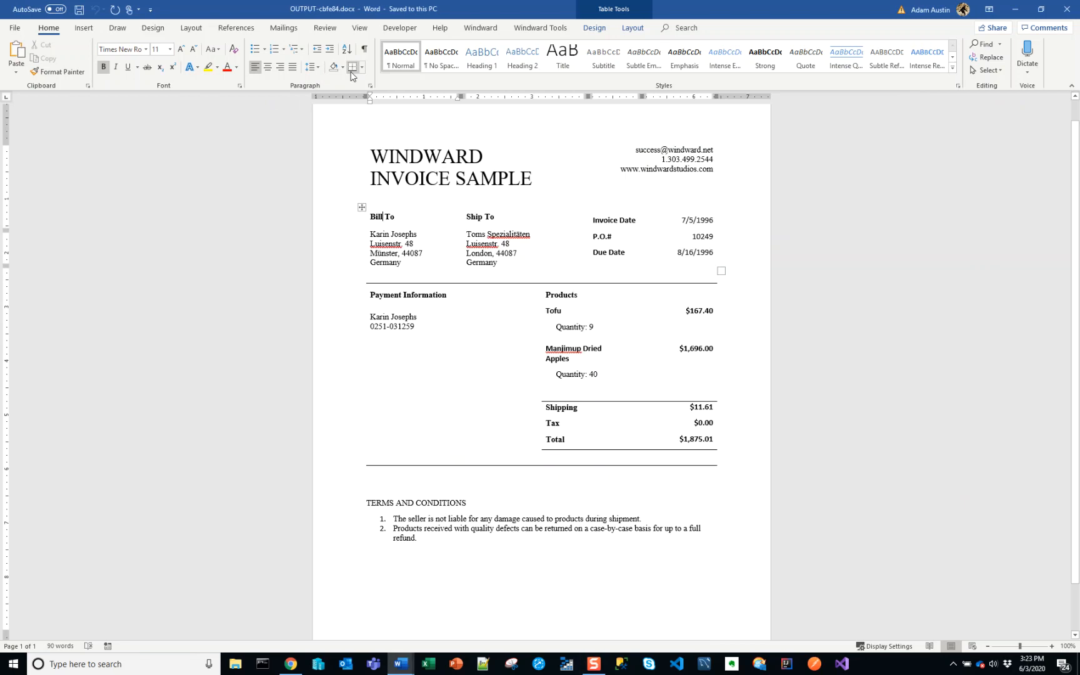
key(alt+Tab)
key(alt+Tab)
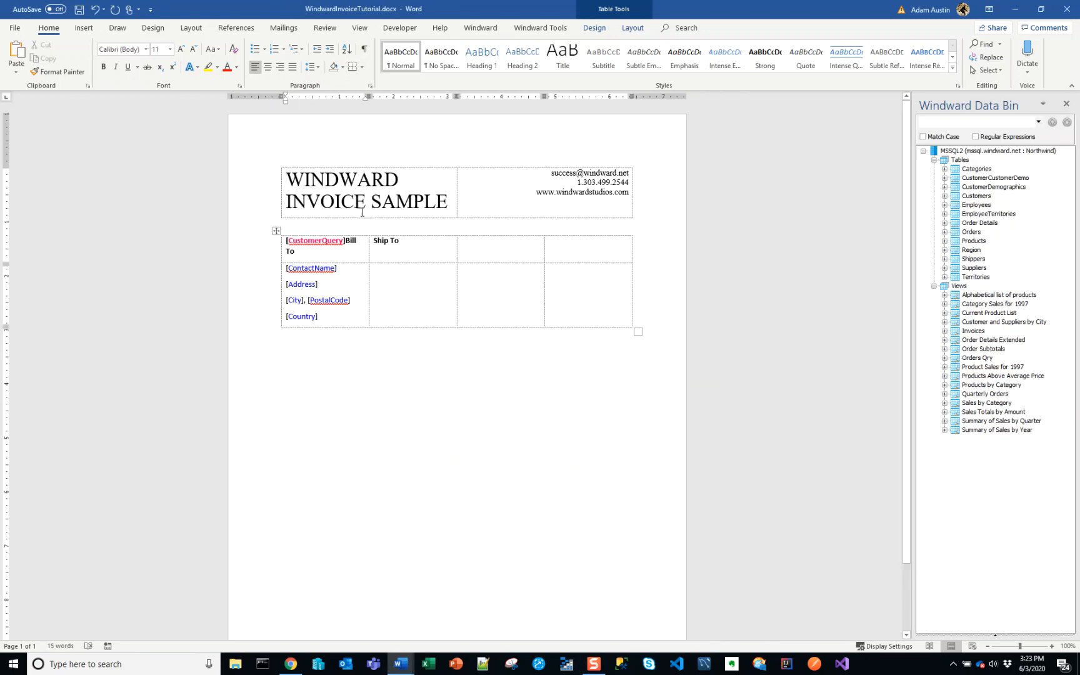
Step: Set the paragraph spacing after the four tag lines under Bill To to Auto
click(323, 273)
drag(330, 320, 286, 265)
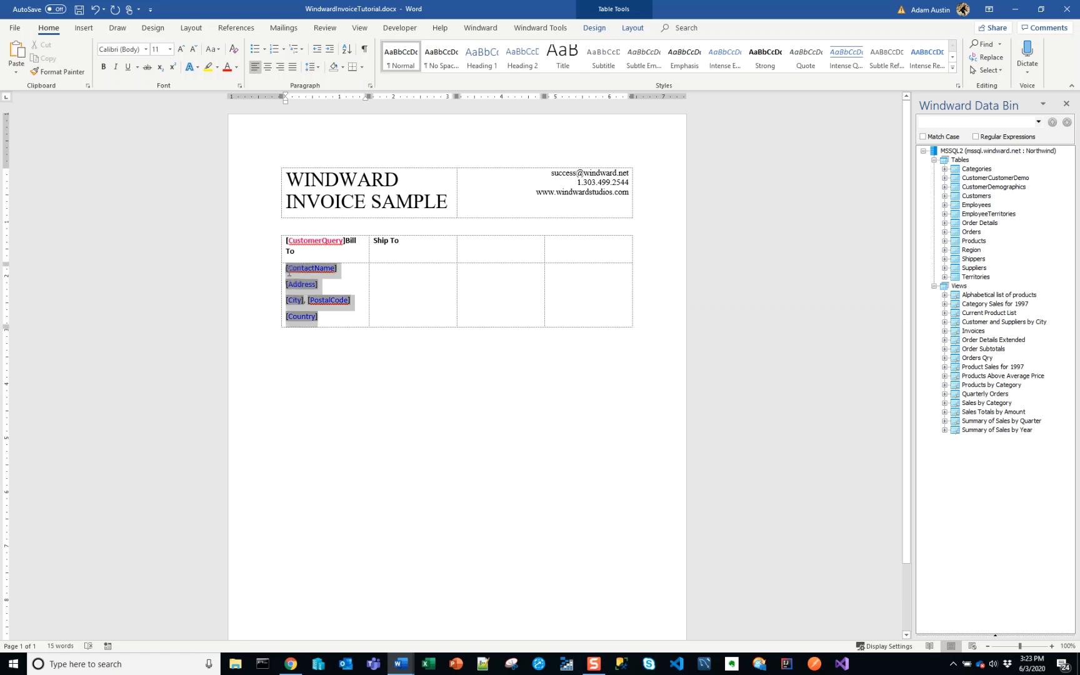
click(370, 86)
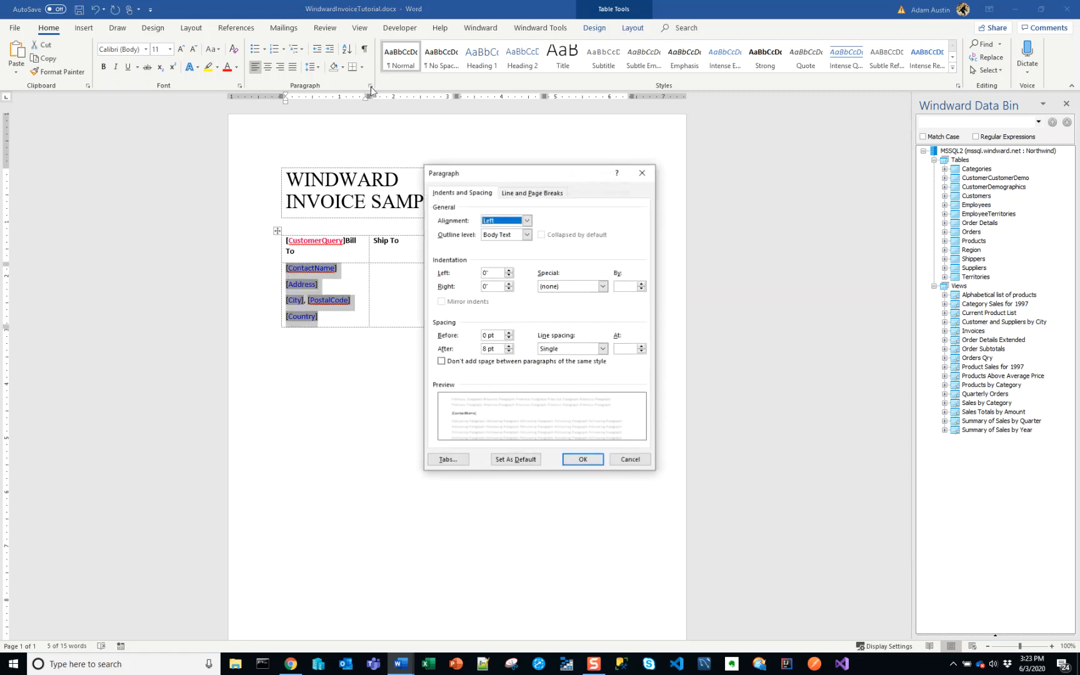
click(641, 175)
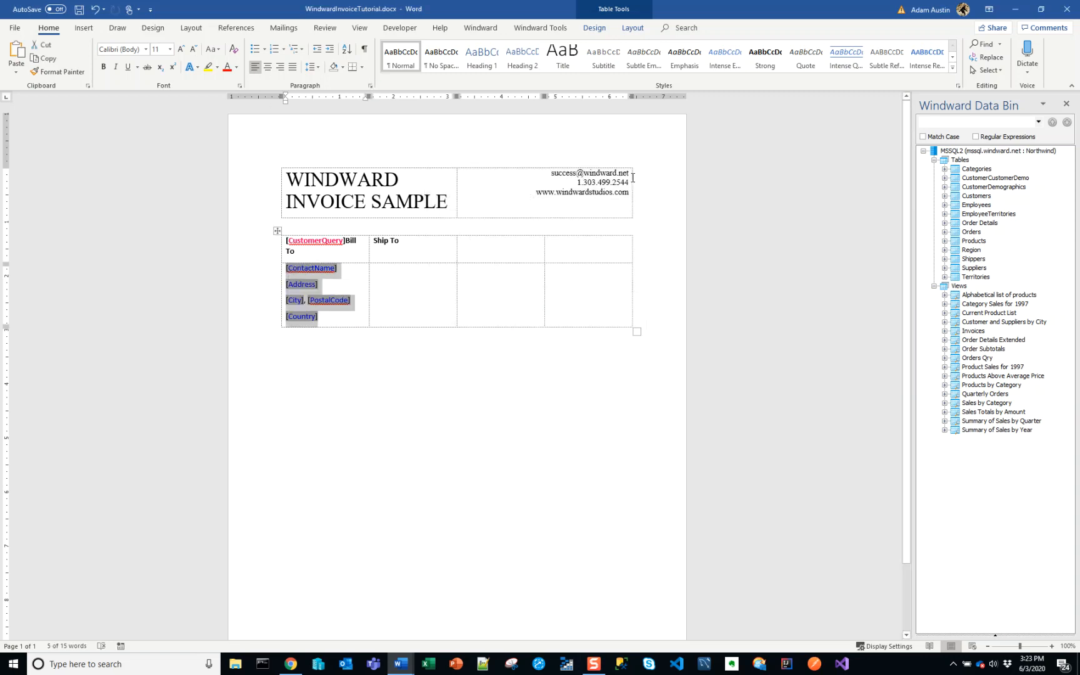
click(370, 85)
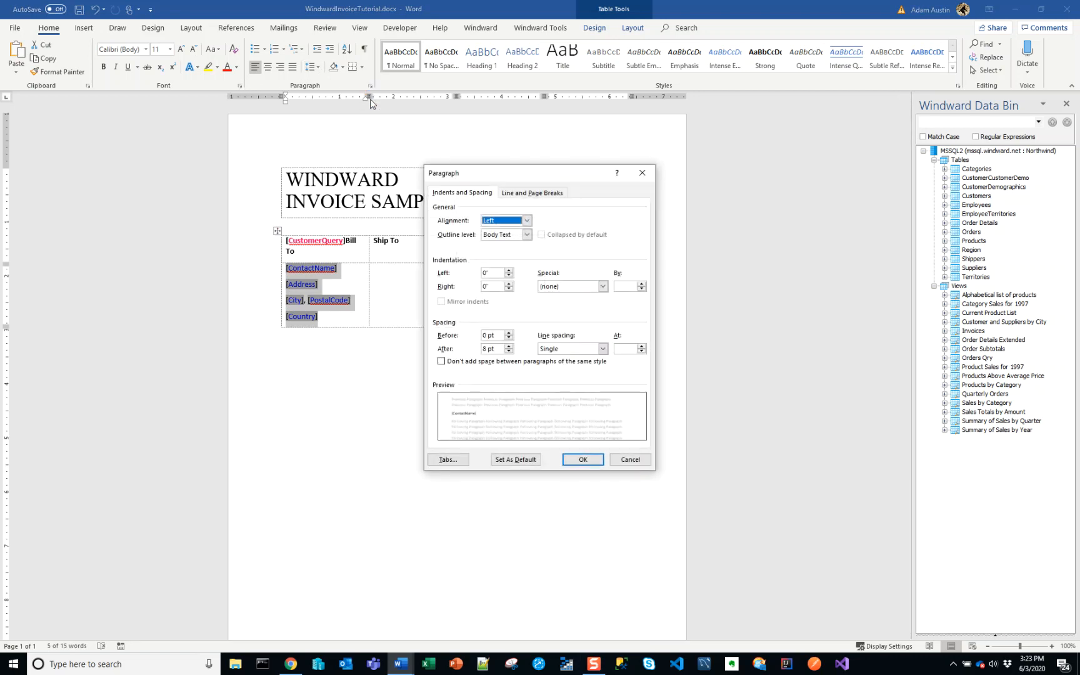
click(508, 351)
click(509, 351)
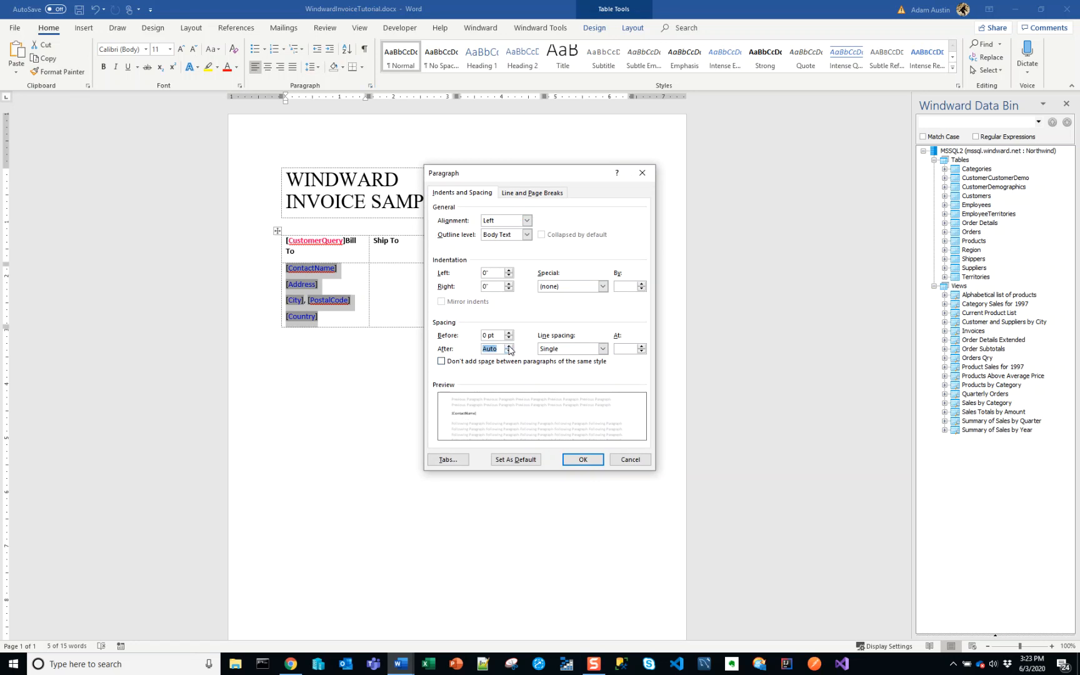
click(591, 461)
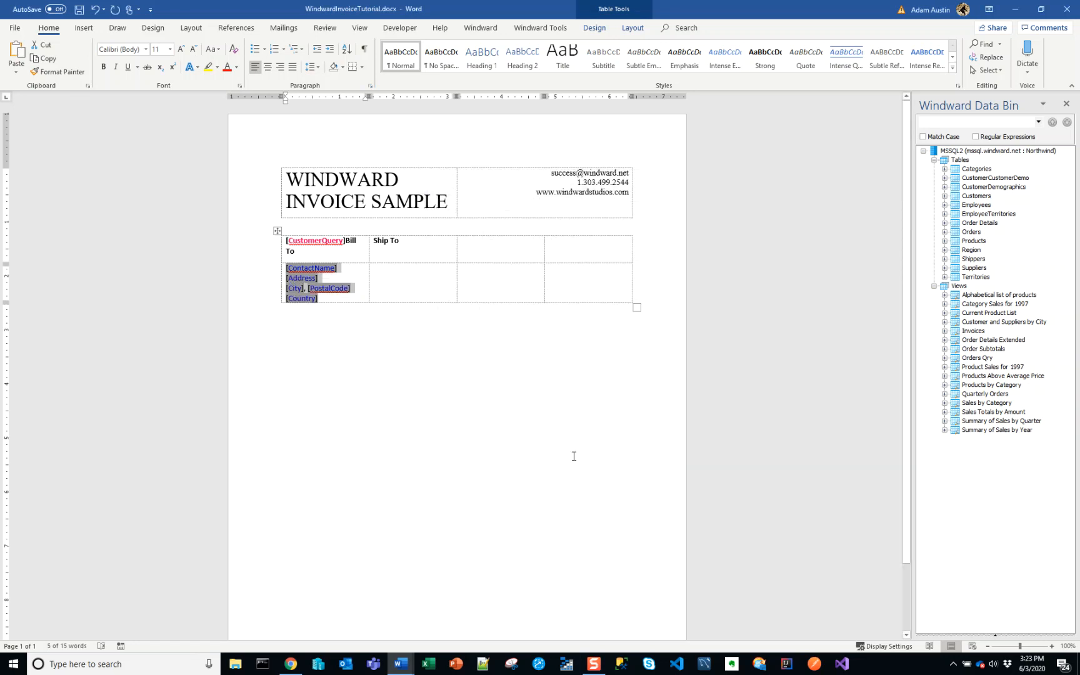
click(343, 297)
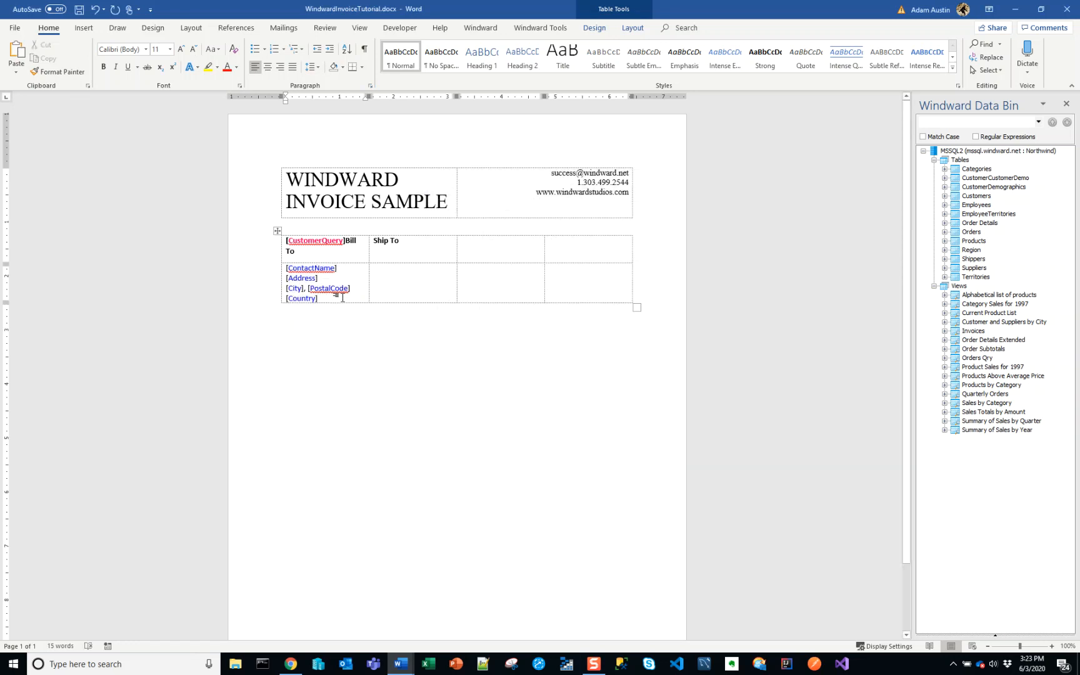
Step: Generate the template's output with the preset orderIDInputParameter value, check the Bill To line spacing, and close the output document
click(479, 28)
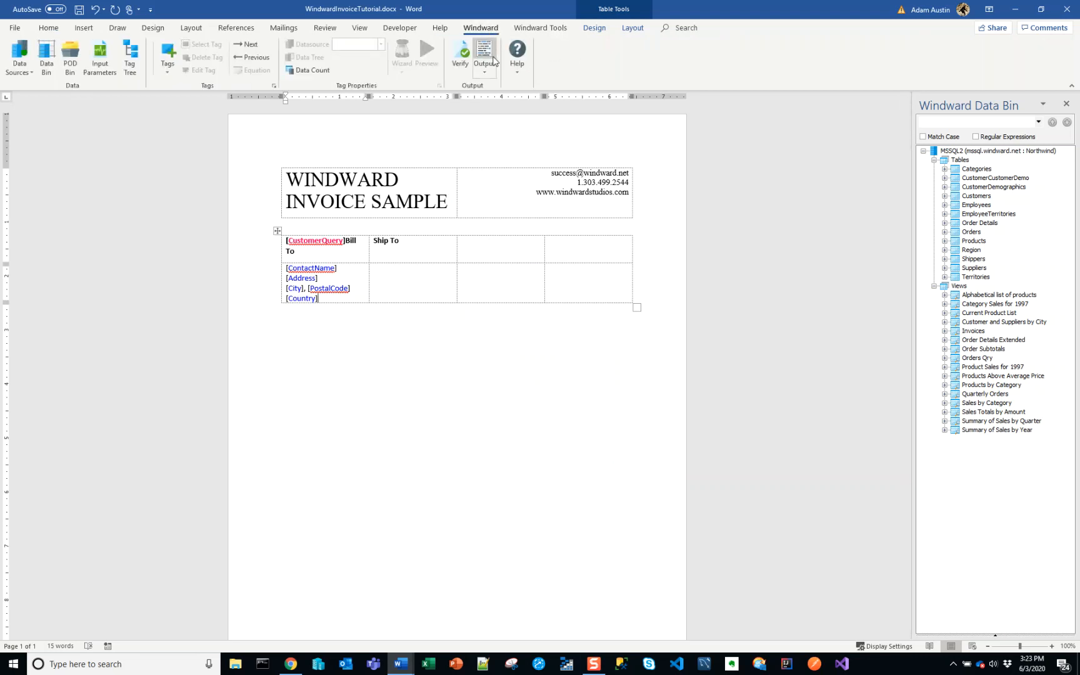
click(492, 63)
click(578, 376)
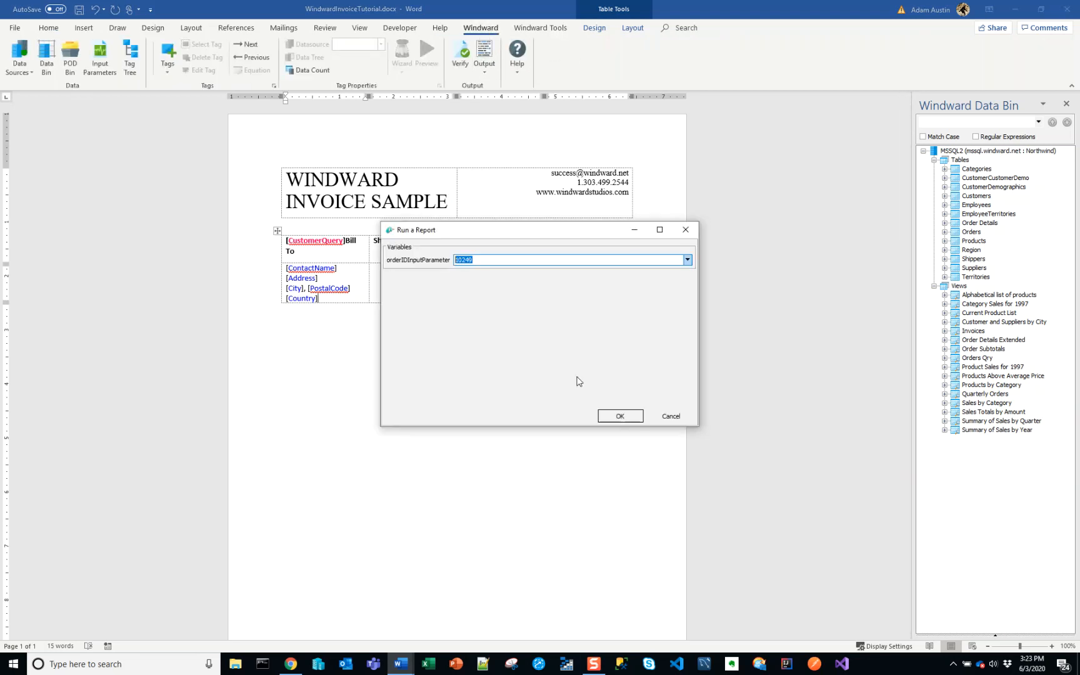
click(620, 416)
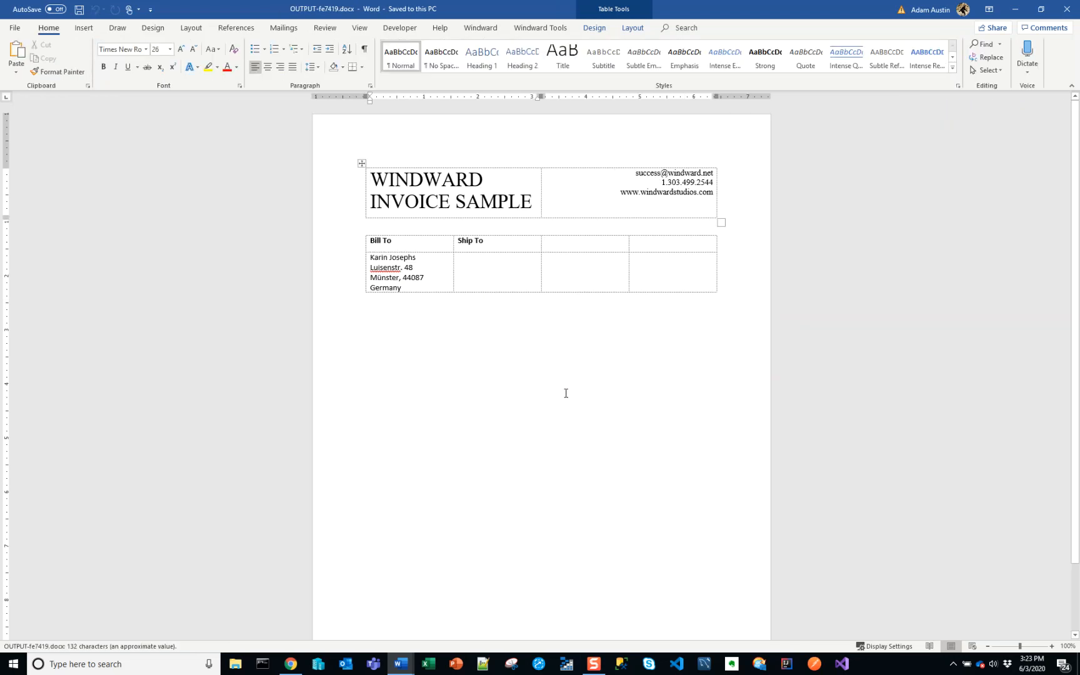
click(1066, 9)
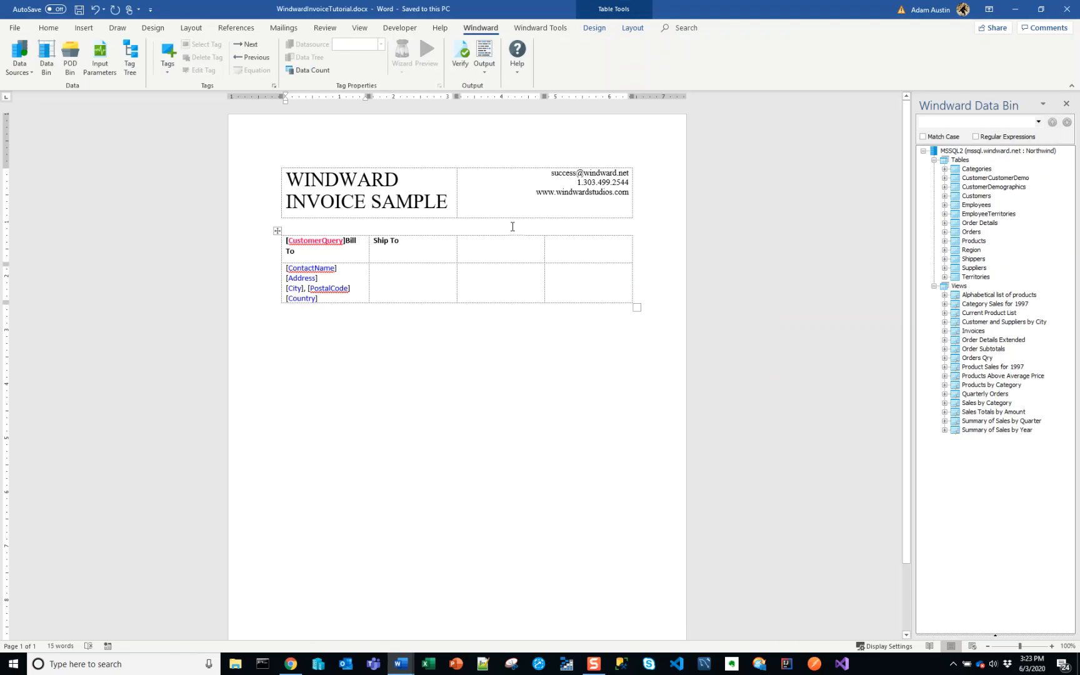
Step: Switch to the sample invoice and examine its WINDWARD INVOICE SAMPLE title block
click(556, 284)
key(alt+Tab)
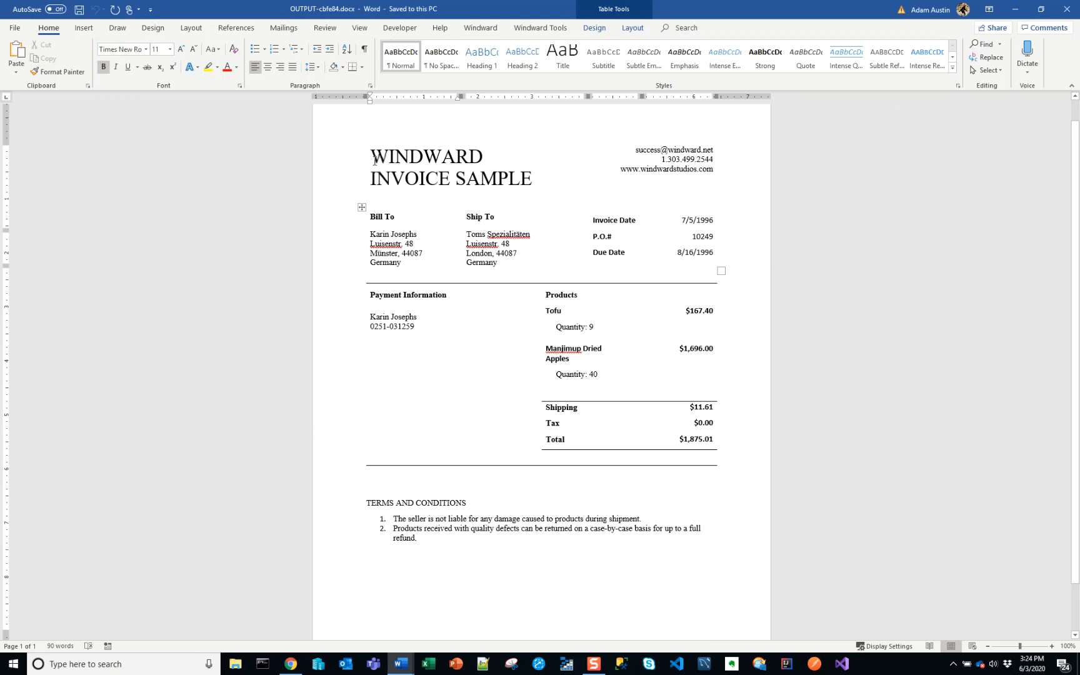
drag(375, 161, 531, 182)
click(569, 180)
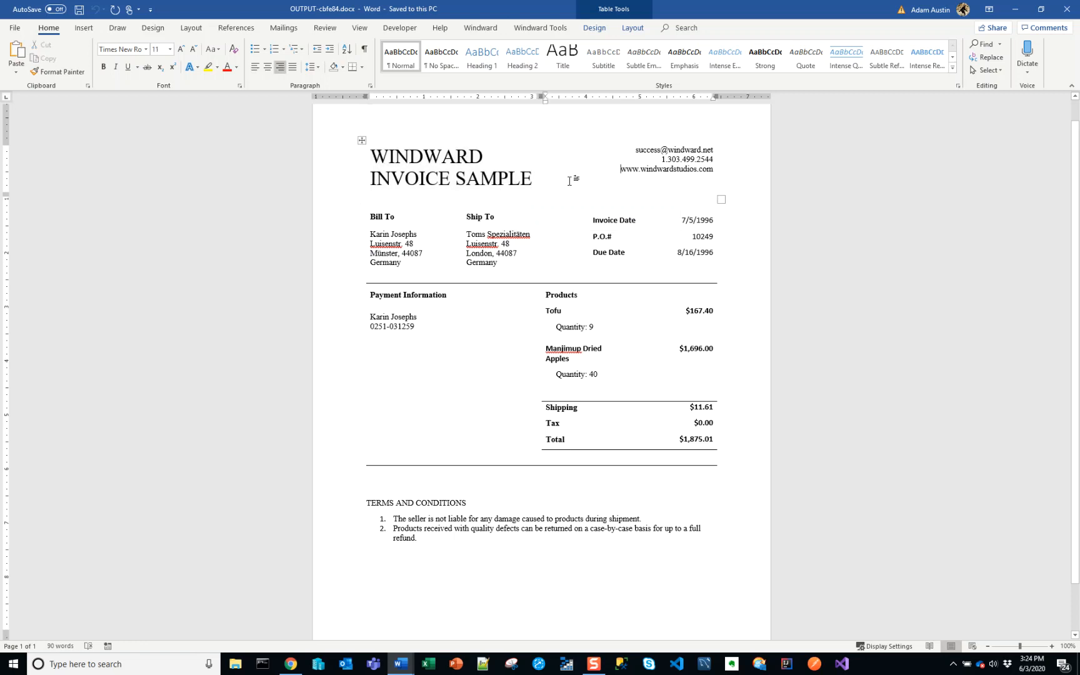